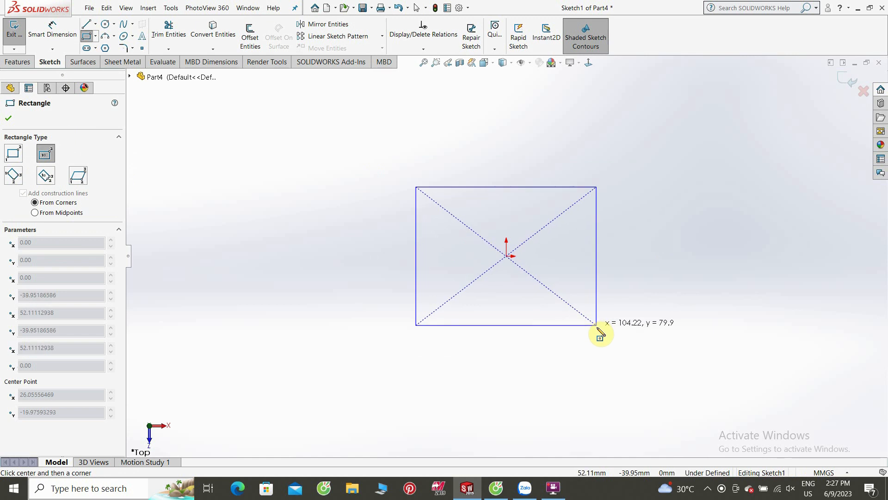
# Sketch two concentric center rectangles on the origin, the outer one about 105 mm wide and the other inside it.
pyautogui.click(599, 329)
pyautogui.click(506, 256)
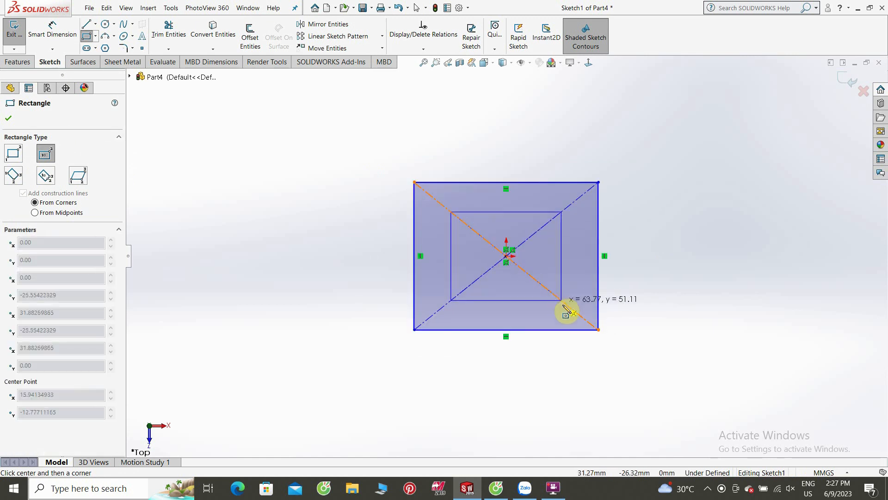
pyautogui.click(572, 309)
# Dimension the outer rectangle to 50 mm wide and 50 mm high.
pyautogui.click(48, 37)
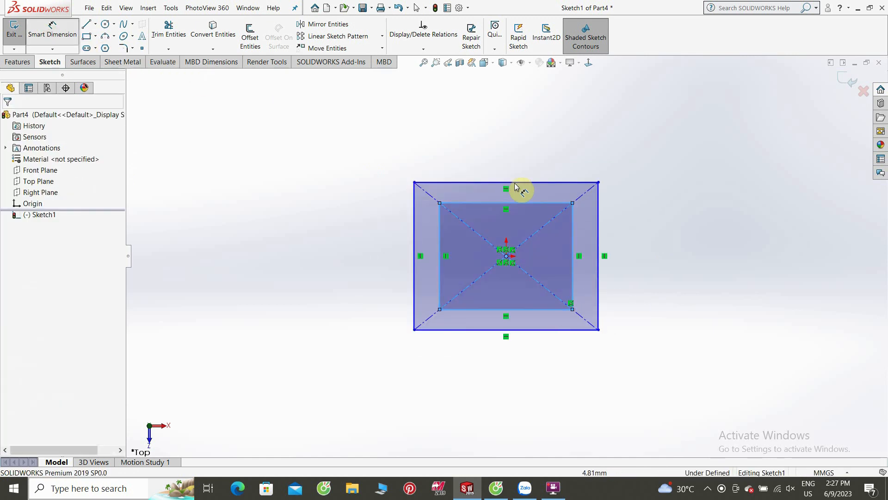
pyautogui.click(509, 182)
pyautogui.click(504, 144)
pyautogui.write('50')
pyautogui.press('Return')
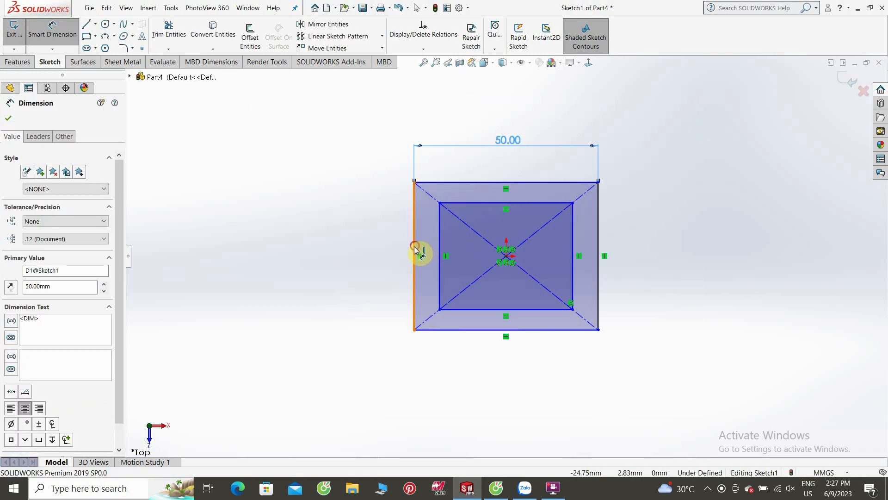
pyautogui.click(414, 250)
pyautogui.click(351, 248)
pyautogui.write('50')
pyautogui.press('Return')
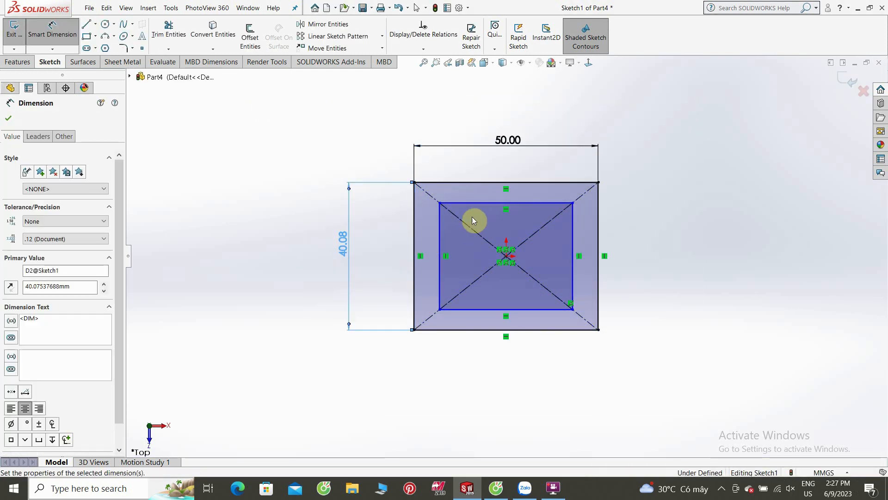
# Set the inner square's width to 40 mm and convert it to construction geometry.
pyautogui.click(486, 195)
pyautogui.click(484, 155)
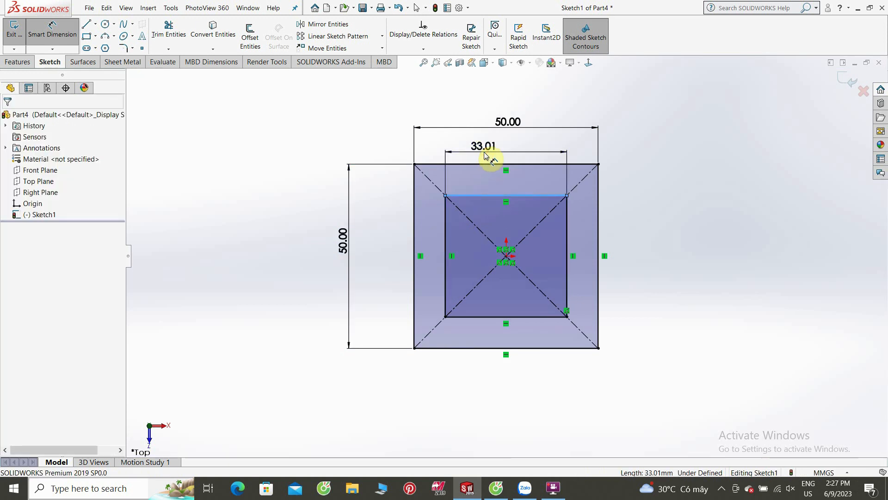
pyautogui.write('40')
pyautogui.press('Return')
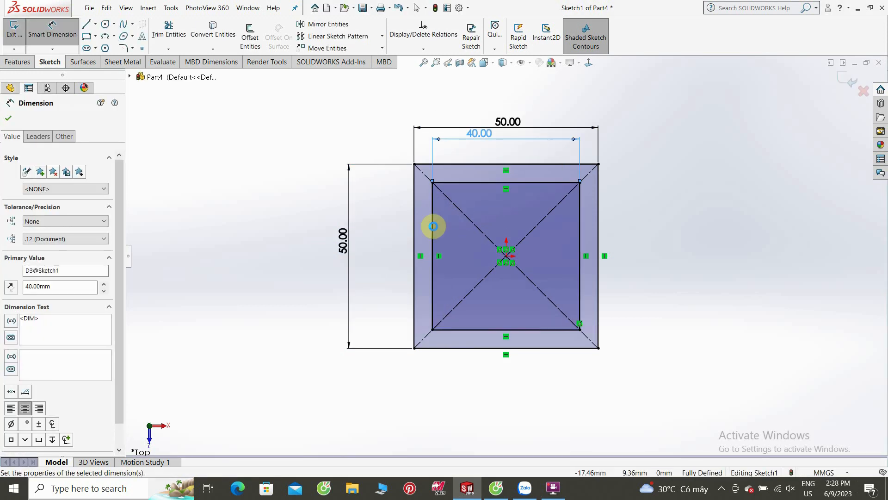
pyautogui.click(432, 231)
pyautogui.press('Escape')
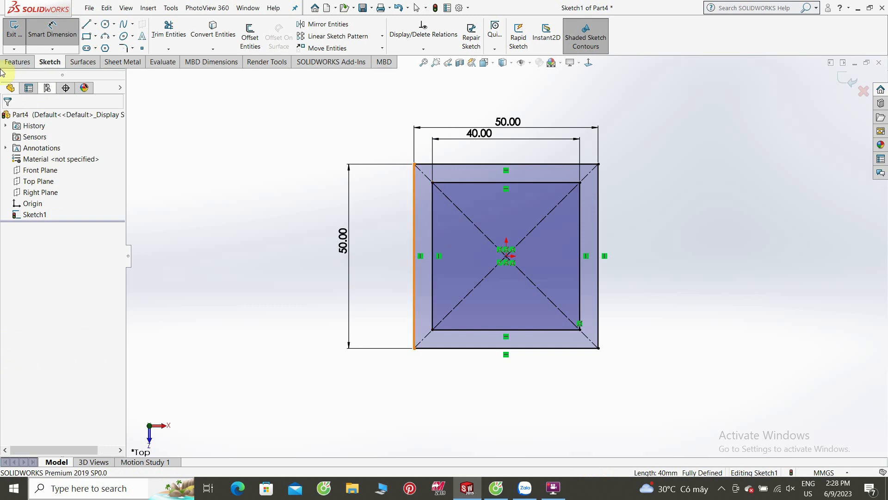
pyautogui.press('Escape')
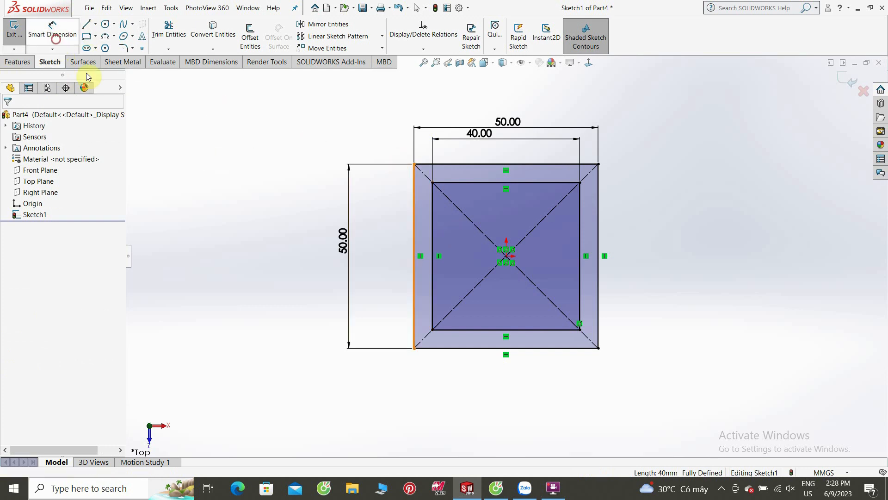
pyautogui.rightClick(499, 208)
pyautogui.click(509, 193)
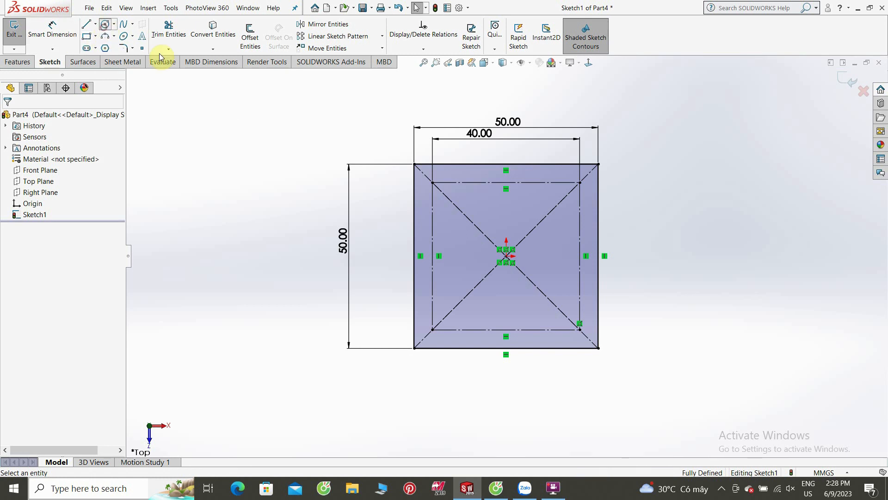
# Sketch four small circles, about 3 to 4 mm in radius, centred on the corners of the construction square.
pyautogui.click(432, 182)
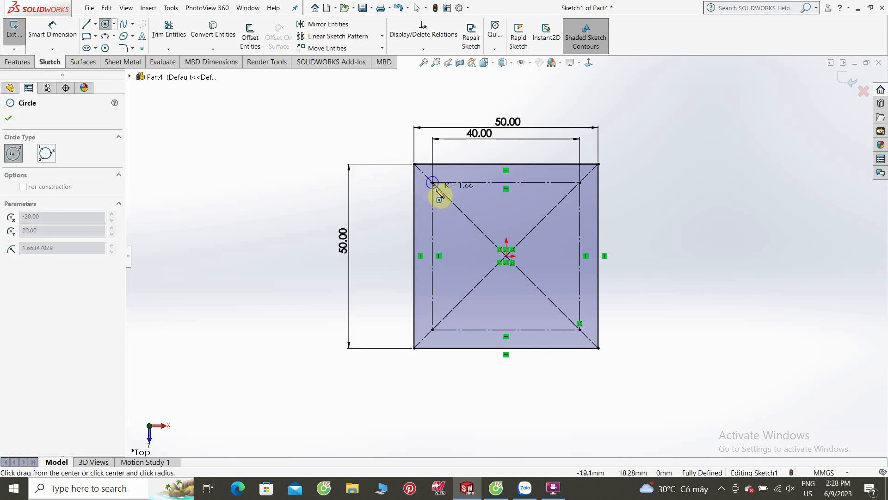
pyautogui.click(441, 192)
pyautogui.click(580, 182)
pyautogui.click(586, 202)
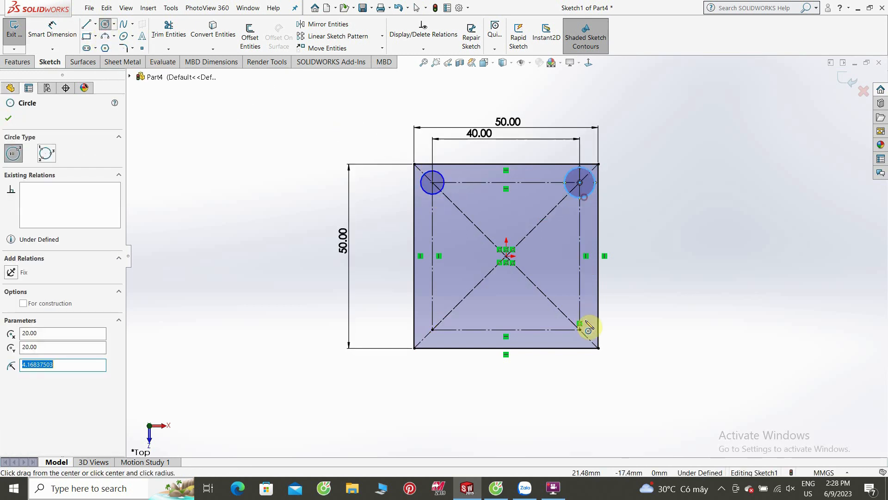
pyautogui.click(580, 329)
pyautogui.click(584, 341)
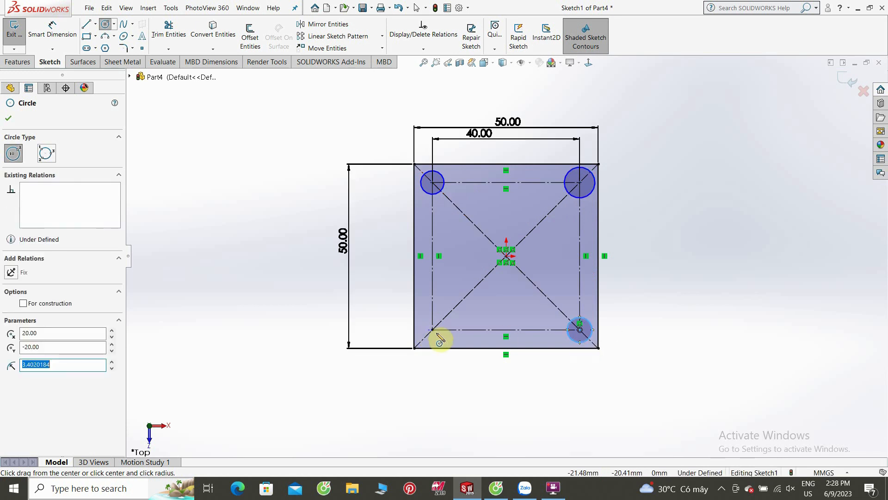
pyautogui.click(432, 329)
pyautogui.click(430, 331)
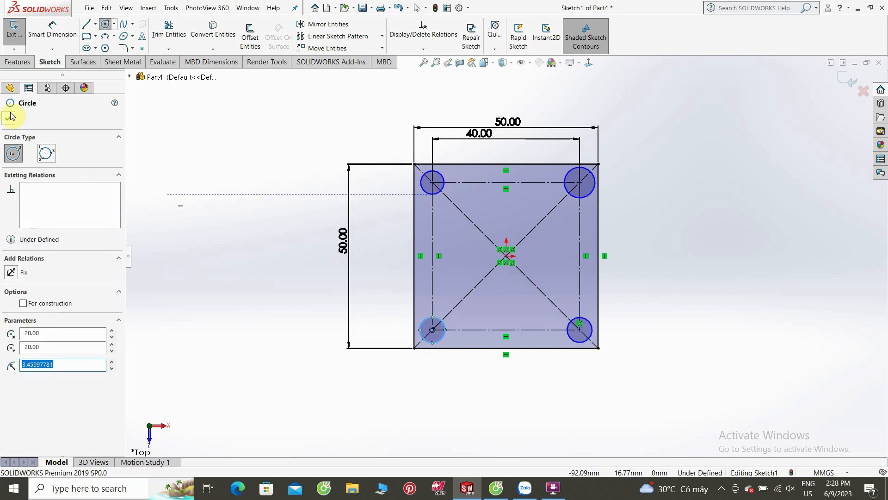
pyautogui.click(10, 118)
pyautogui.press('Escape')
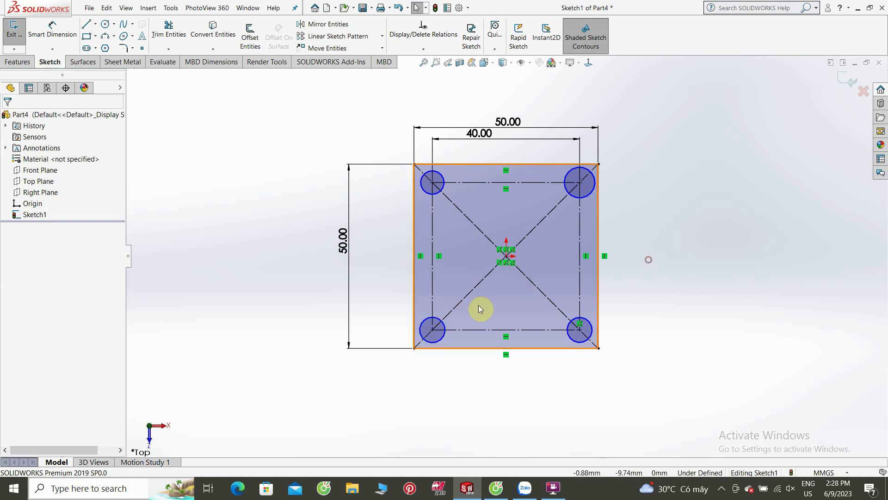
# Apply an Equal relation to the four corner circles.
pyautogui.click(444, 322)
pyautogui.keyDown('ctrl'); pyautogui.click(569, 323); pyautogui.keyUp('ctrl')
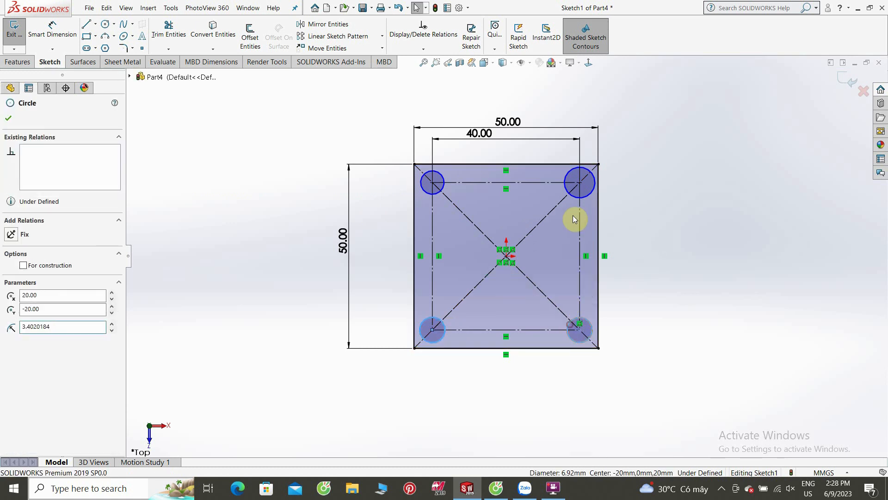
pyautogui.keyDown('ctrl'); pyautogui.click(575, 197); pyautogui.keyUp('ctrl')
pyautogui.keyDown('ctrl'); pyautogui.click(442, 193); pyautogui.keyUp('ctrl')
pyautogui.click(494, 153)
pyautogui.click(666, 231)
# Dimension the upper-left corner circle to a diameter of 5 mm.
pyautogui.click(69, 43)
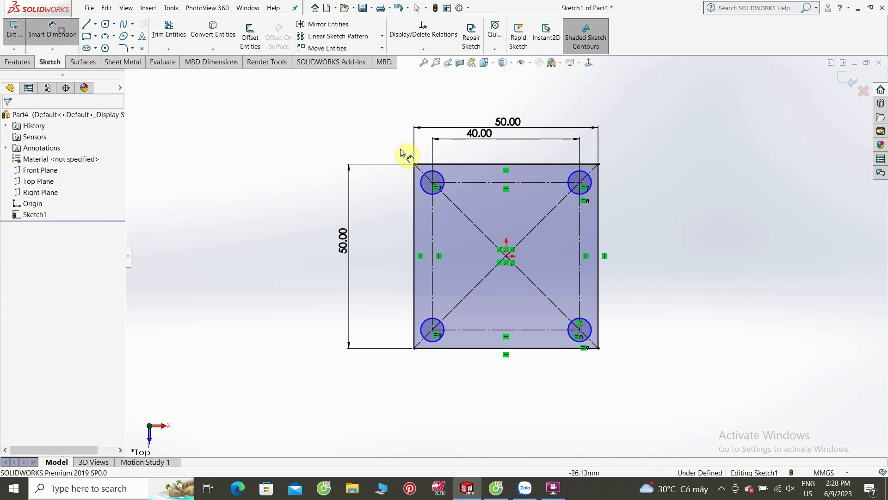
pyautogui.click(428, 176)
pyautogui.click(390, 146)
pyautogui.write('5')
pyautogui.press('Return')
pyautogui.click(11, 117)
# Round all four corners of the outer square with 5 mm sketch fillets.
pyautogui.click(123, 47)
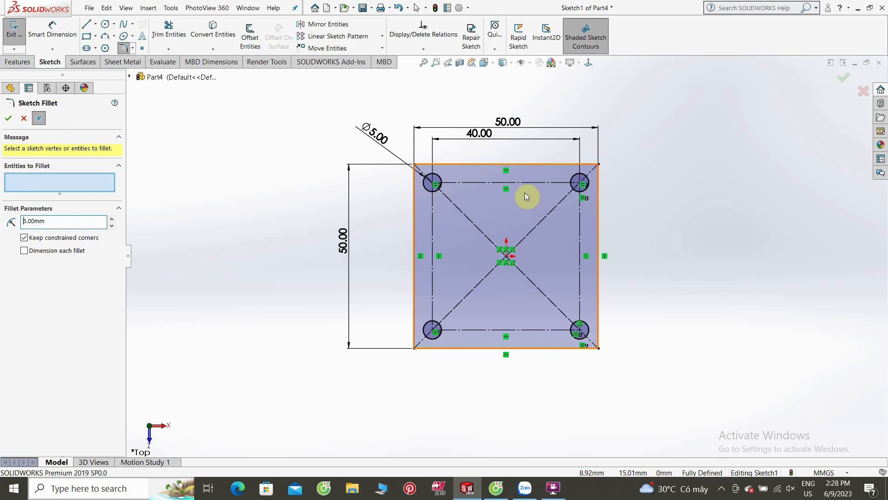
pyautogui.scroll(-2, 502, 187)
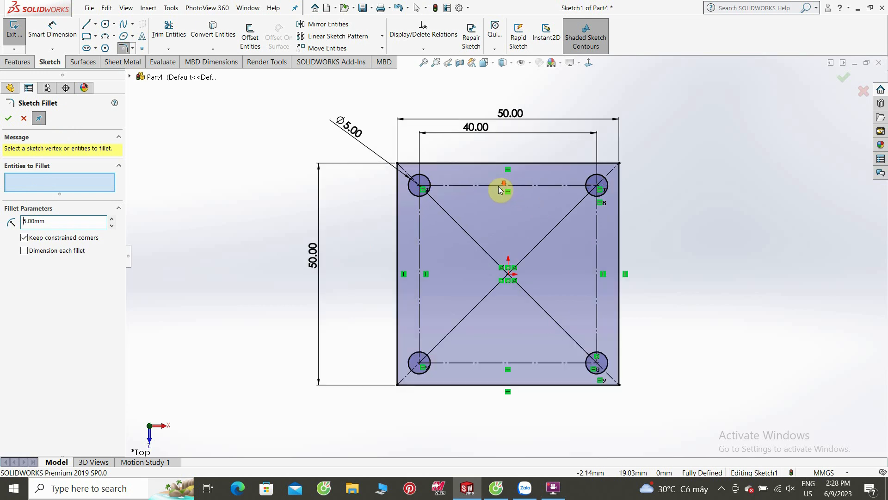
pyautogui.click(402, 163)
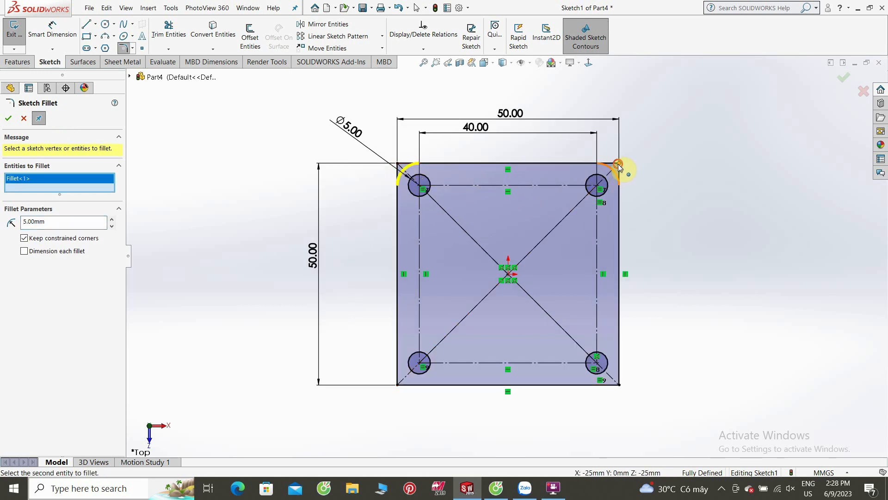
pyautogui.click(618, 164)
pyautogui.click(620, 385)
pyautogui.click(398, 385)
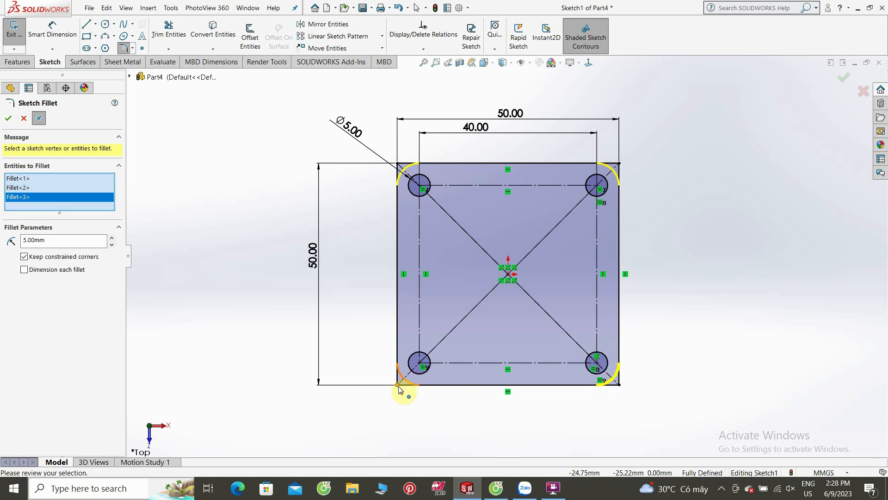
pyautogui.click(7, 119)
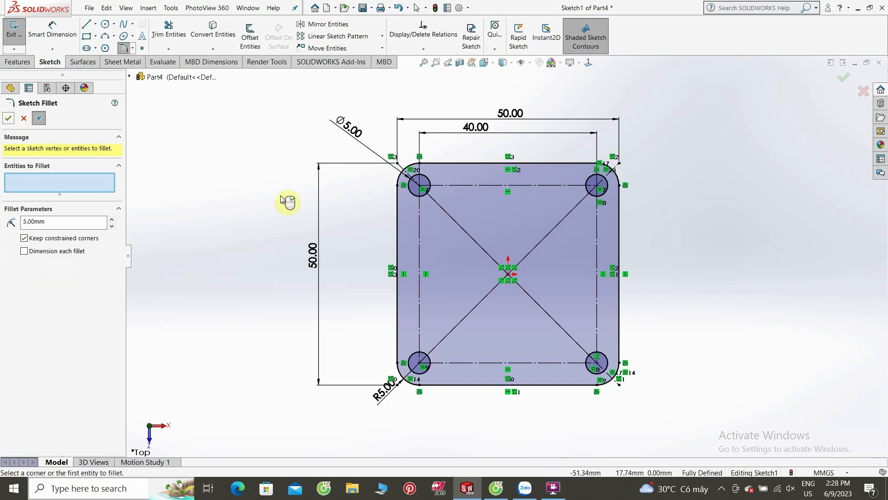
pyautogui.click(15, 116)
# Sketch a circle about 30.6 mm in diameter centred on the origin.
pyautogui.click(20, 63)
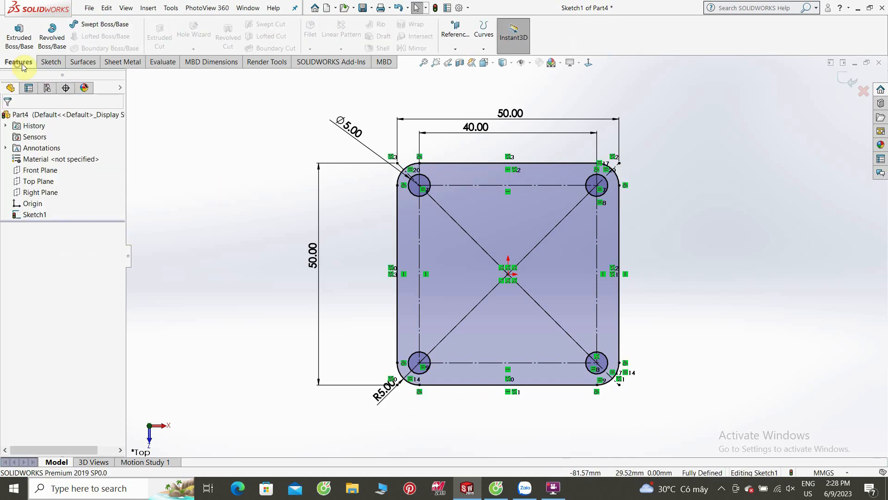
pyautogui.click(51, 63)
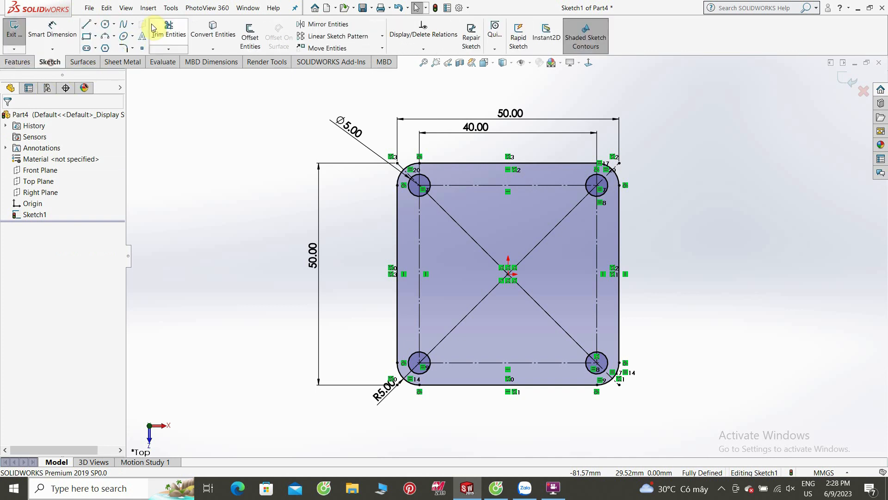
pyautogui.click(106, 27)
pyautogui.click(508, 273)
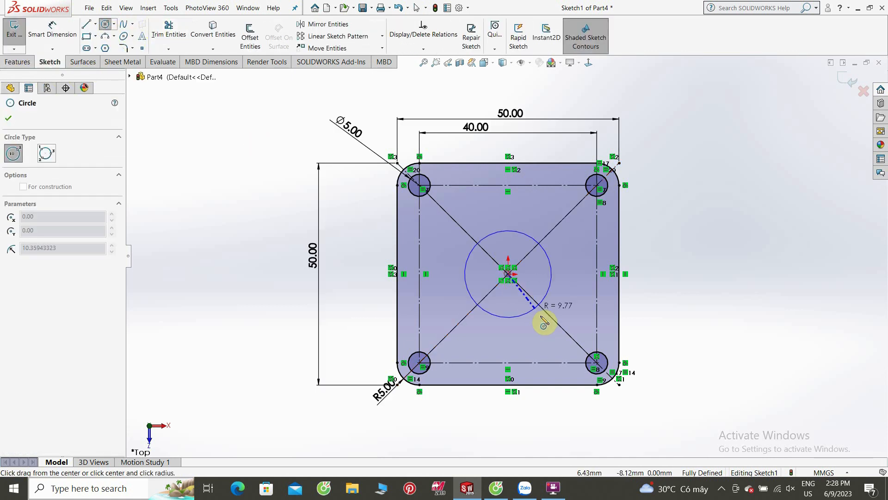
pyautogui.click(548, 328)
# Set the diameter of the circle at the origin to 20 mm.
pyautogui.click(47, 42)
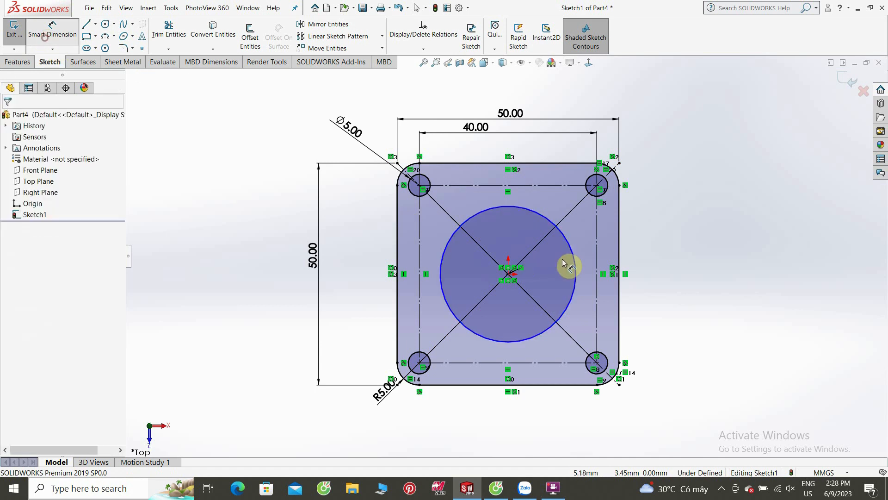
pyautogui.click(575, 260)
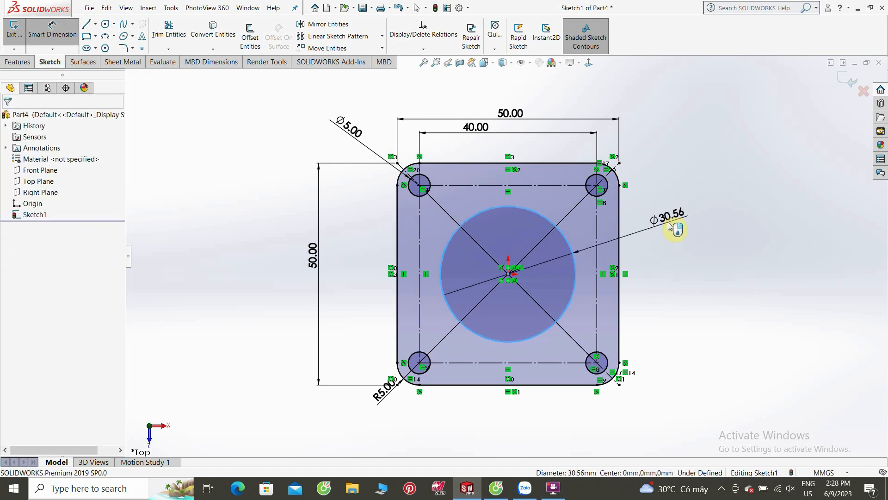
pyautogui.click(670, 226)
pyautogui.write('20')
pyautogui.press('Return')
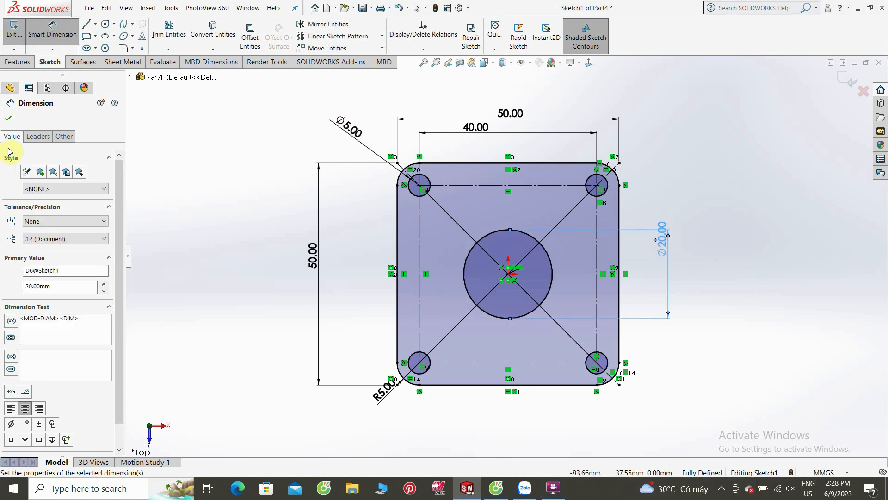
pyautogui.click(8, 119)
# Extrude the plate sketch as a 5 mm blind boss in the reversed direction, below the sketch plane.
pyautogui.scroll(2, 497, 246)
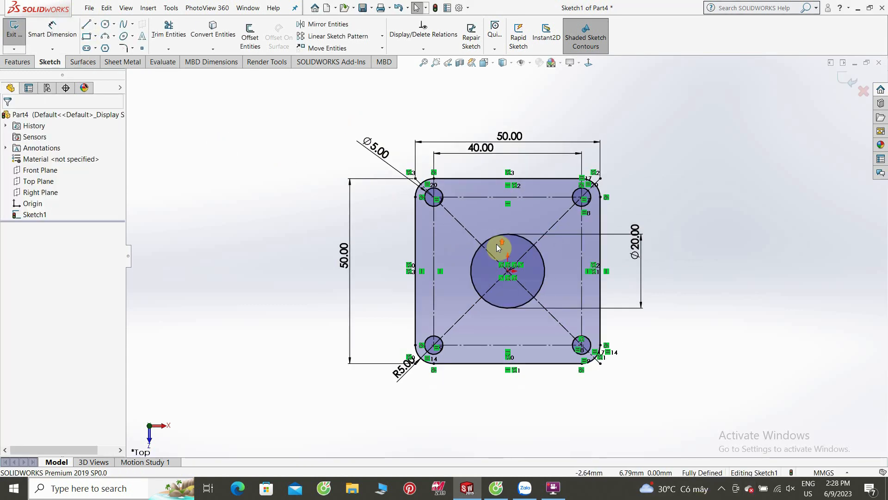
pyautogui.click(19, 62)
pyautogui.click(19, 39)
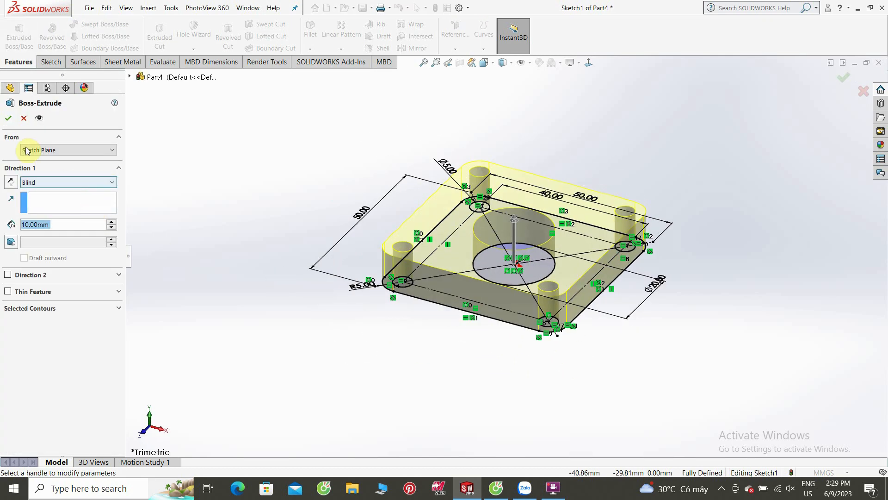
pyautogui.click(10, 182)
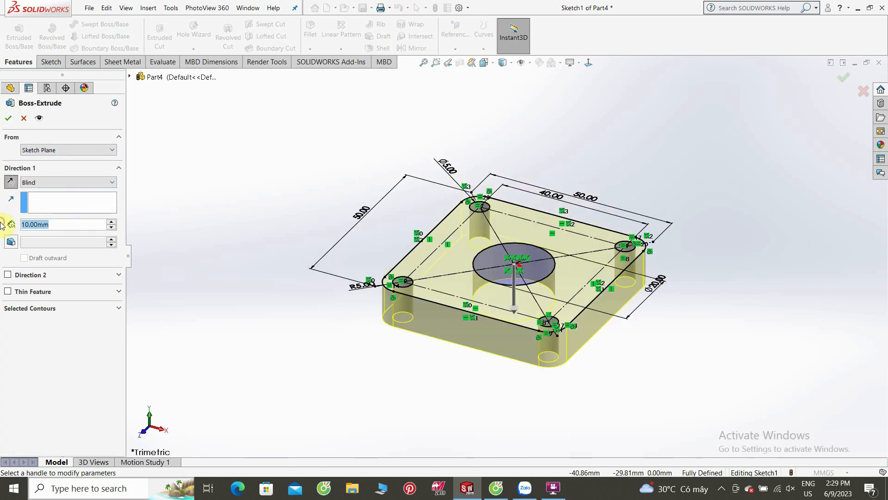
pyautogui.write('5')
pyautogui.press('Return')
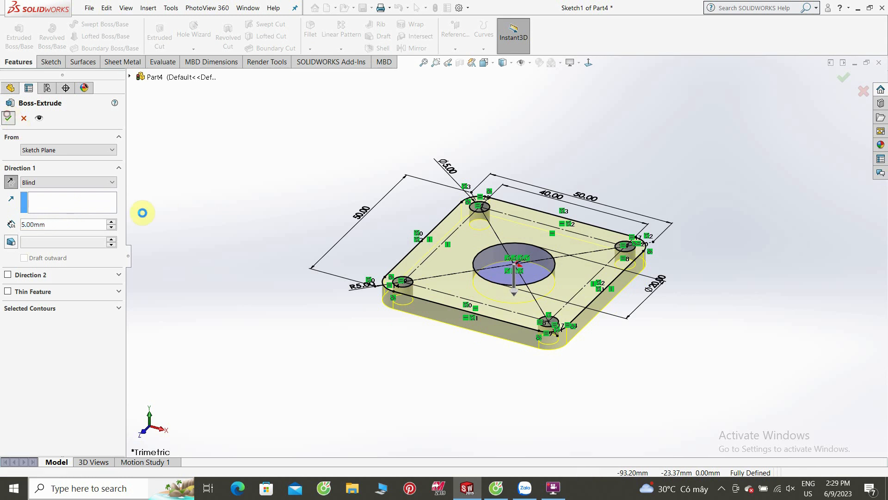
pyautogui.moveTo(427, 386); pyautogui.dragTo(426, 229, button='middle')
pyautogui.rightClick(472, 295)
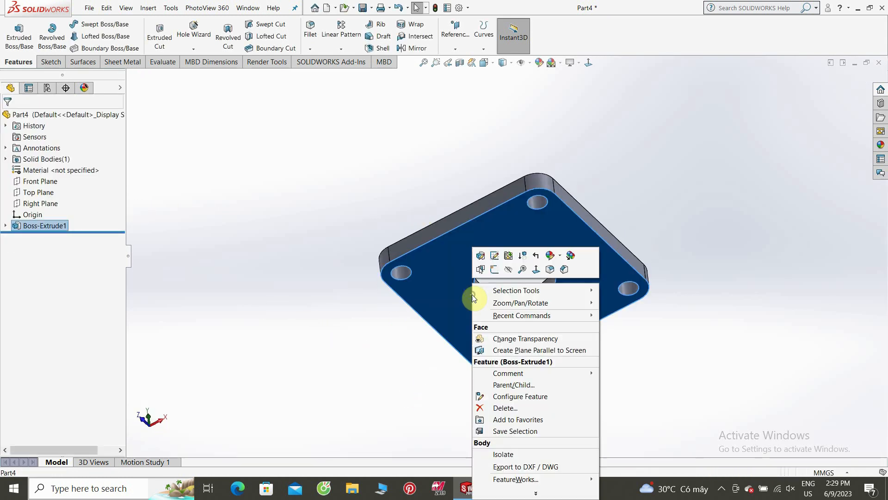
pyautogui.click(356, 306)
pyautogui.scroll(4, 340, 244)
pyautogui.moveTo(370, 232); pyautogui.dragTo(370, 293, button='middle')
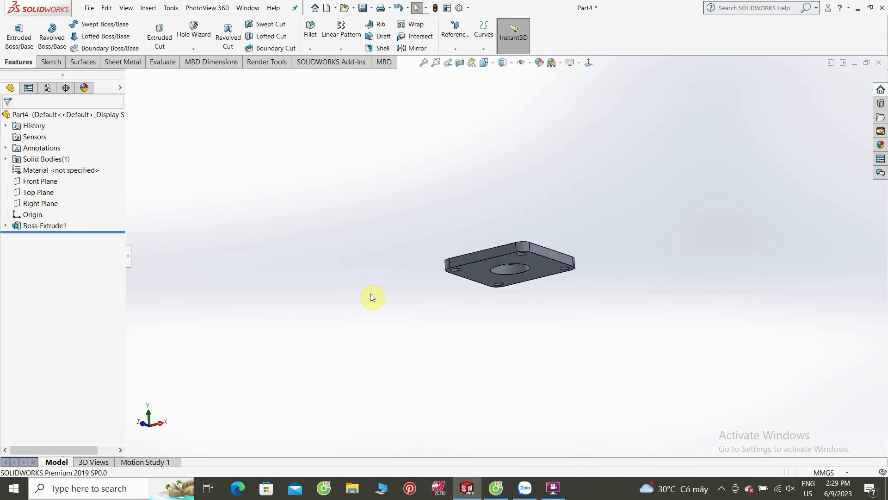
# On the Front Plane, sketch a vertical line about 33 mm down from the origin, continuing with a horizontal line about 61 mm to the left.
pyautogui.hotkey('ctrl', '1')
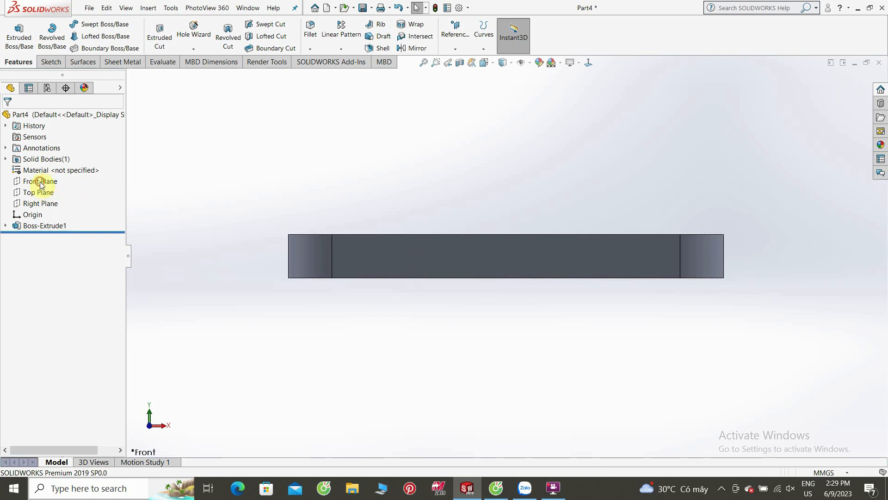
pyautogui.click(40, 181)
pyautogui.press('z')
pyautogui.rightClick(56, 183)
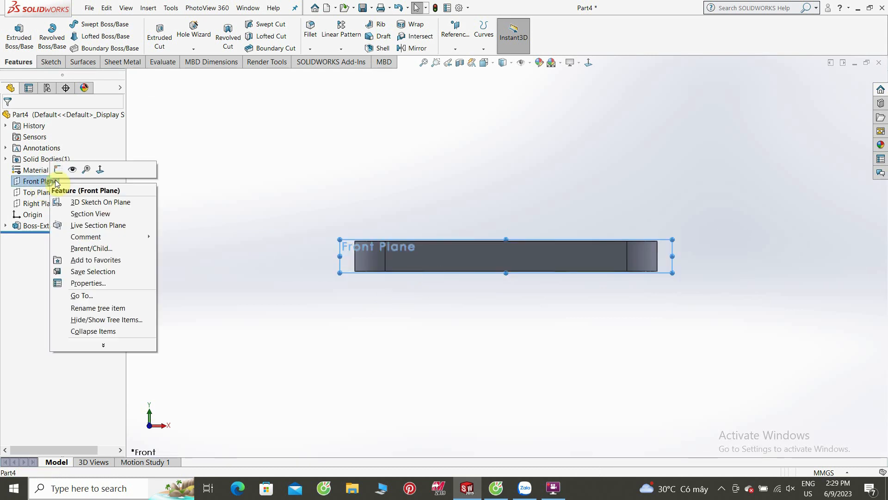
pyautogui.click(61, 172)
pyautogui.scroll(3, 611, 261)
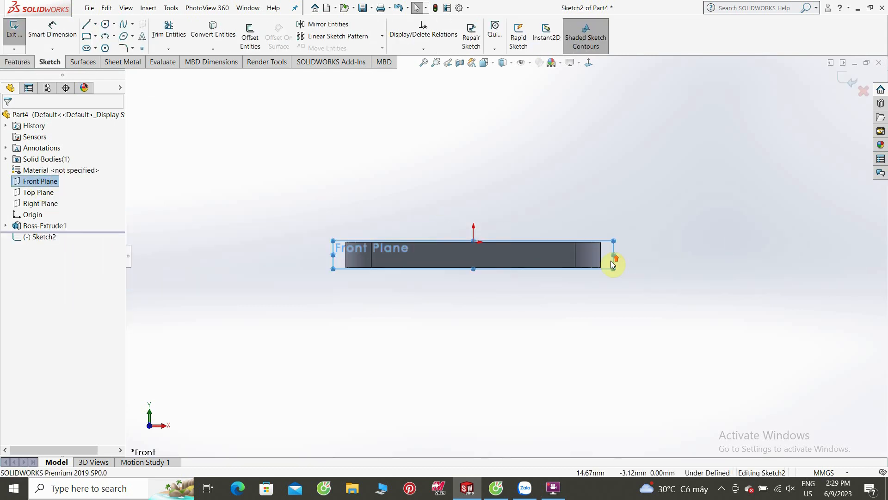
pyautogui.press('l')
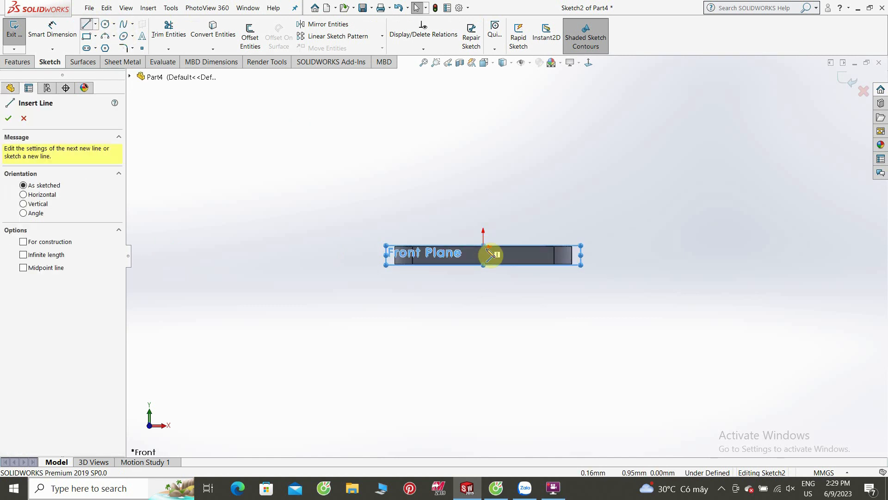
pyautogui.click(483, 252)
pyautogui.click(483, 363)
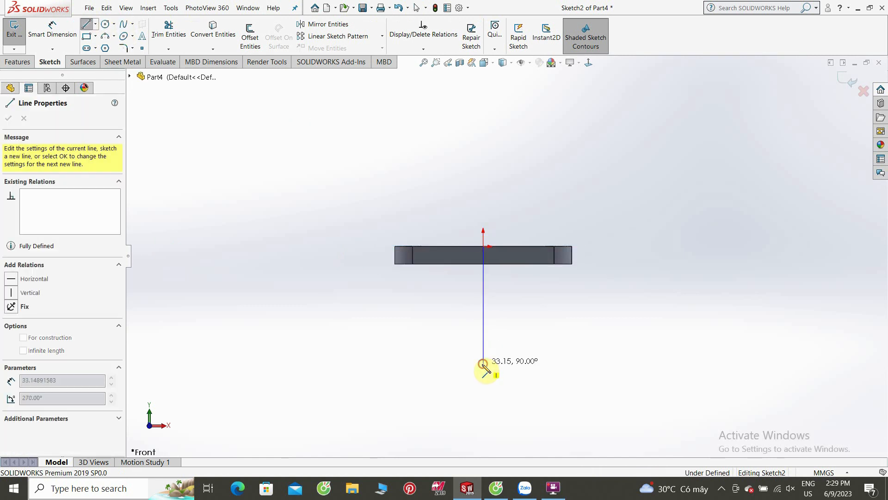
pyautogui.click(268, 363)
pyautogui.rightClick(267, 364)
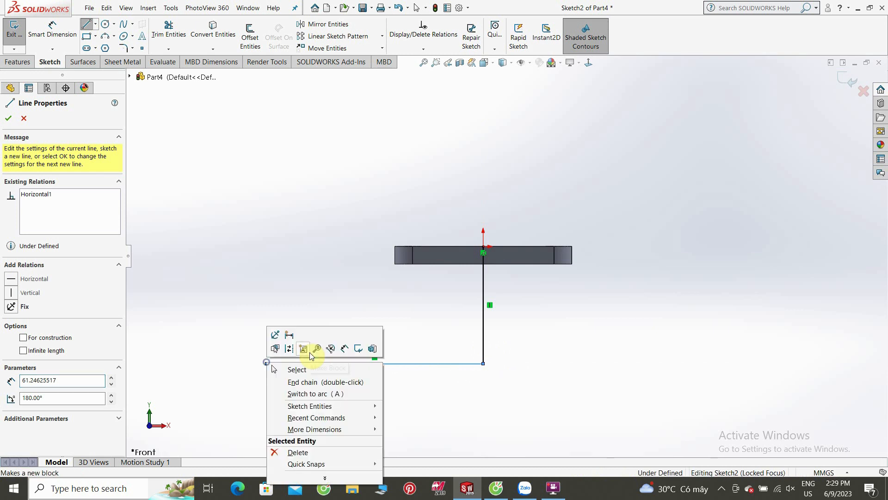
pyautogui.click(312, 369)
# Dimension the vertical line of the path sketch to 50 mm.
pyautogui.click(52, 30)
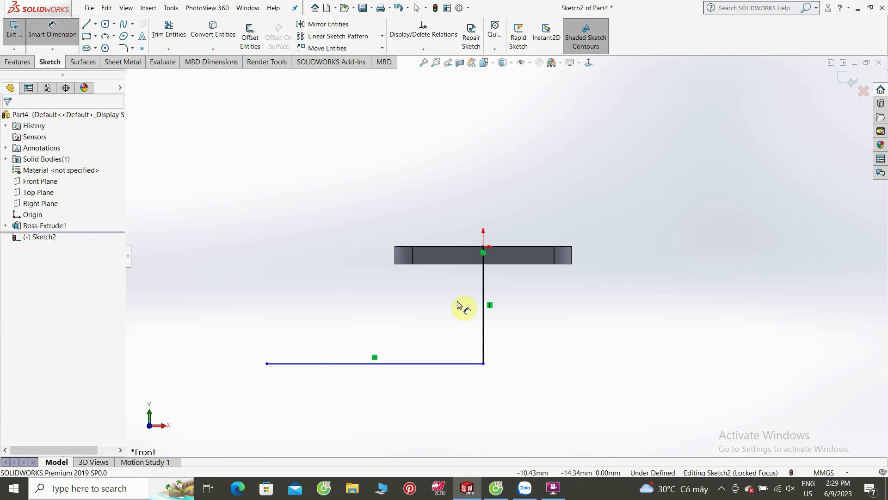
pyautogui.click(483, 317)
pyautogui.click(623, 337)
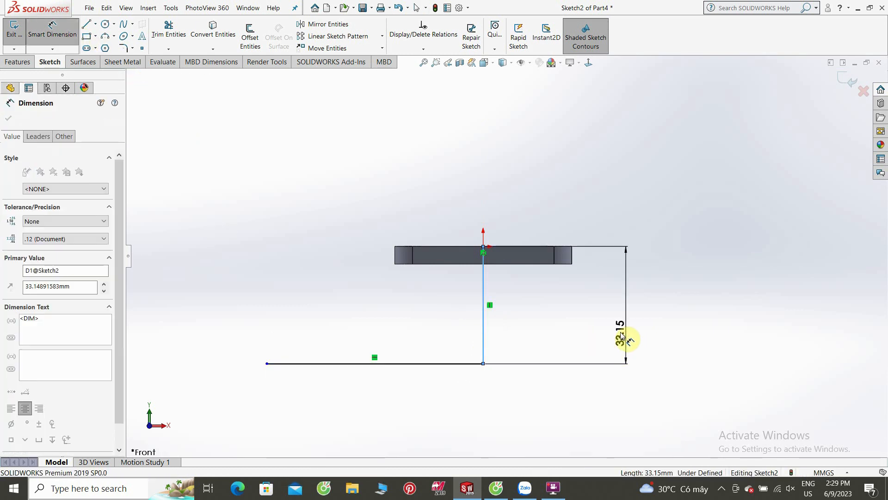
pyautogui.write('50')
pyautogui.press('Return')
pyautogui.scroll(-2, 502, 254)
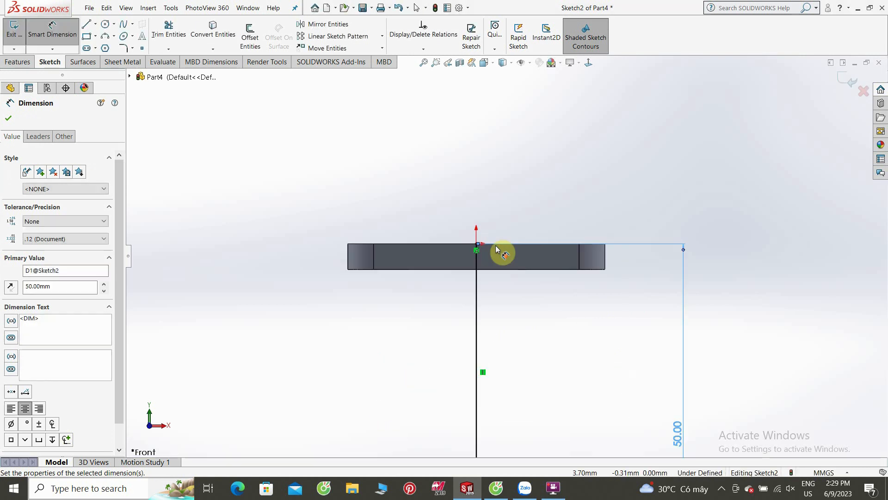
pyautogui.scroll(5, 495, 255)
# Dimension the horizontal line of the path sketch to 70 mm.
pyautogui.click(433, 356)
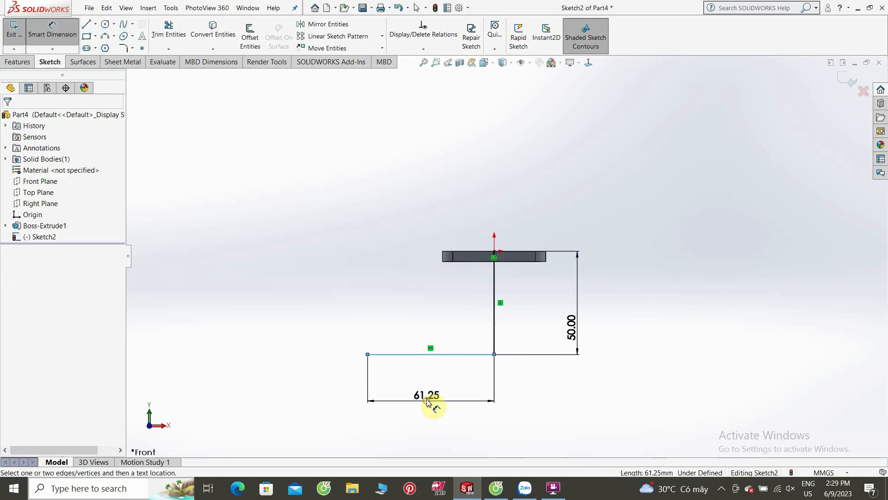
pyautogui.click(430, 402)
pyautogui.press('Return')
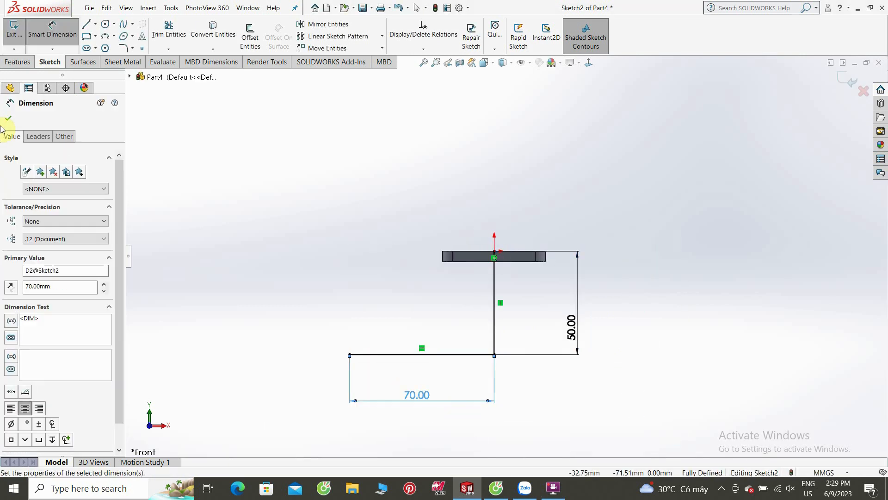
pyautogui.click(9, 118)
# Round the corner between the vertical and horizontal path lines with an 18.75 mm sketch fillet.
pyautogui.click(123, 48)
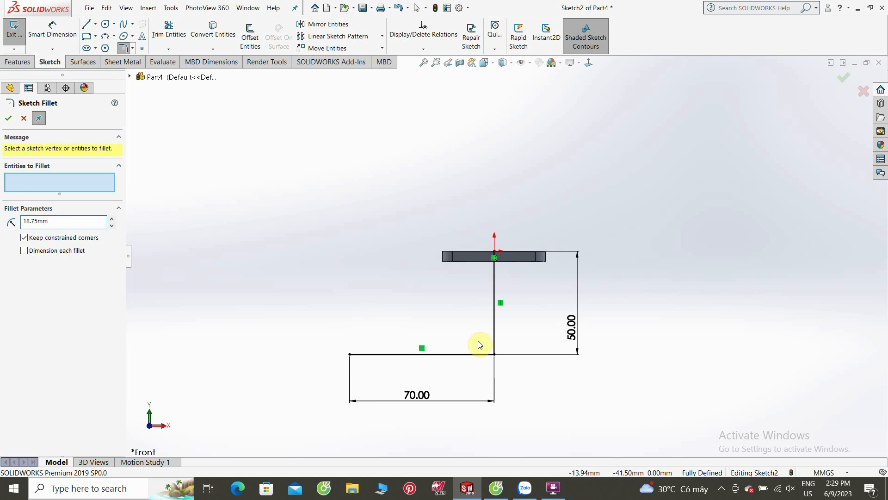
pyautogui.click(495, 355)
pyautogui.click(7, 119)
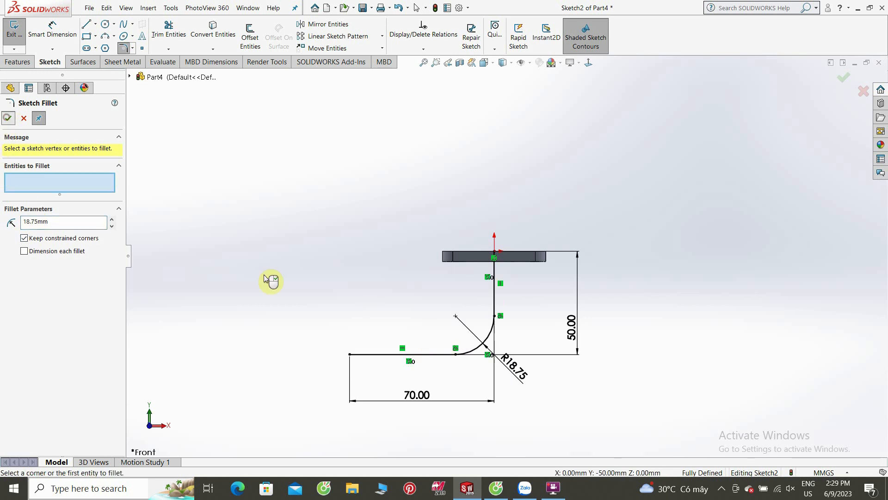
pyautogui.click(7, 119)
# Sweep a 25 mm circular profile along the L-shaped path as a one-direction thin feature with a 2.5 mm wall.
pyautogui.click(17, 61)
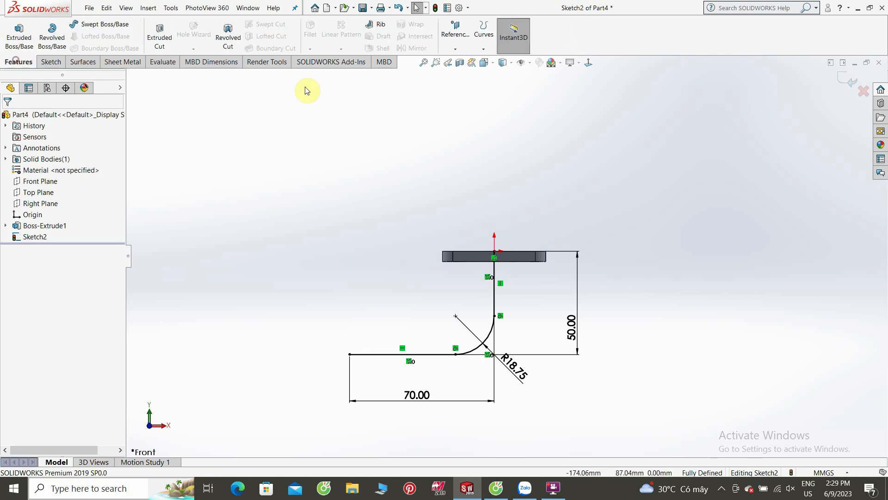
pyautogui.click(95, 29)
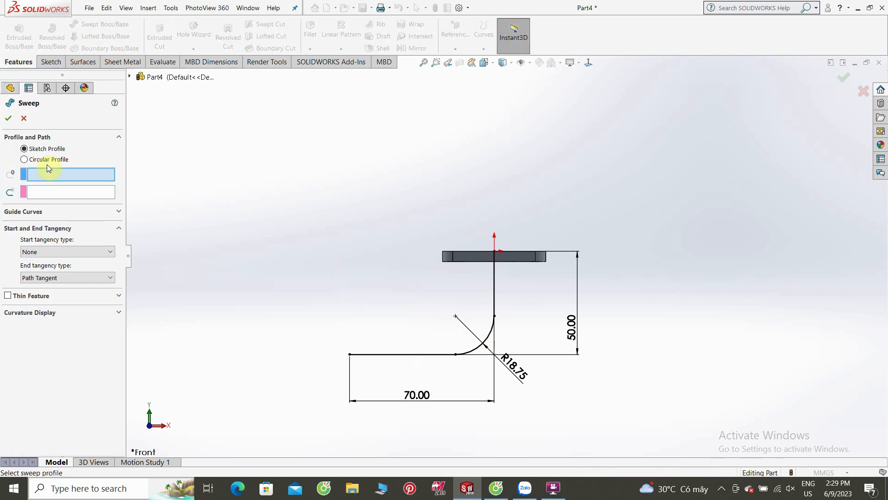
pyautogui.click(49, 161)
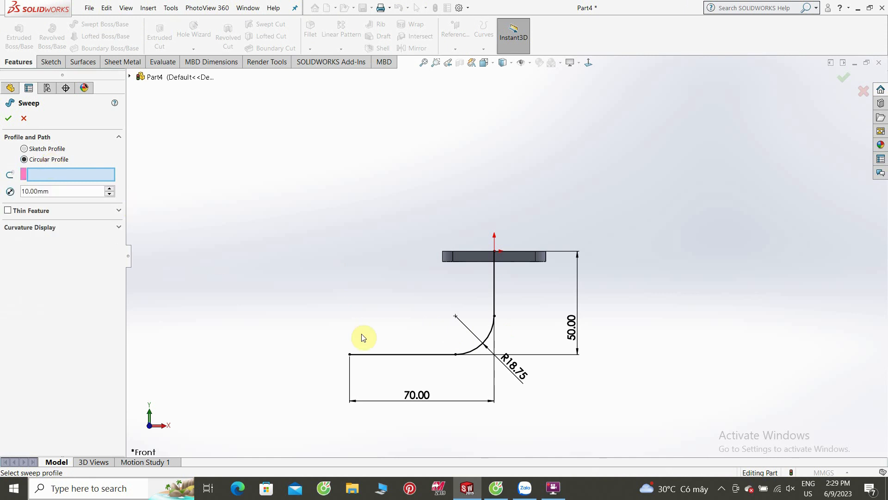
pyautogui.click(480, 350)
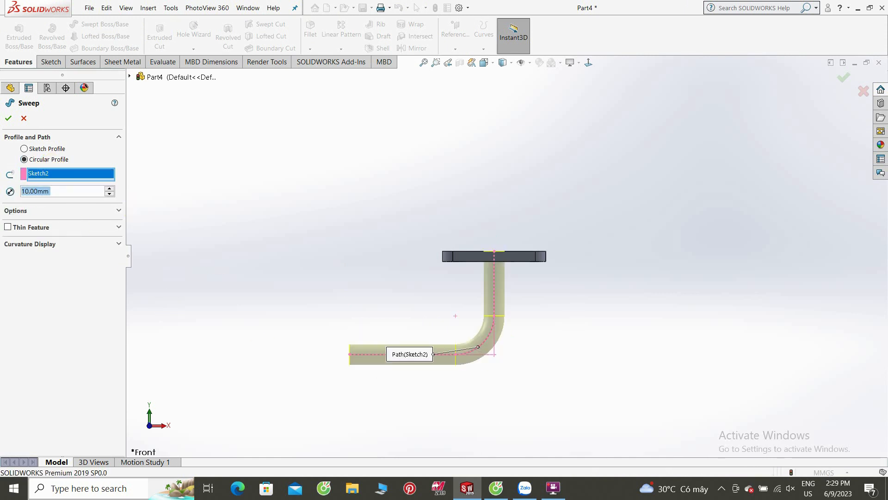
pyautogui.write('25')
pyautogui.press('Return')
pyautogui.click(71, 229)
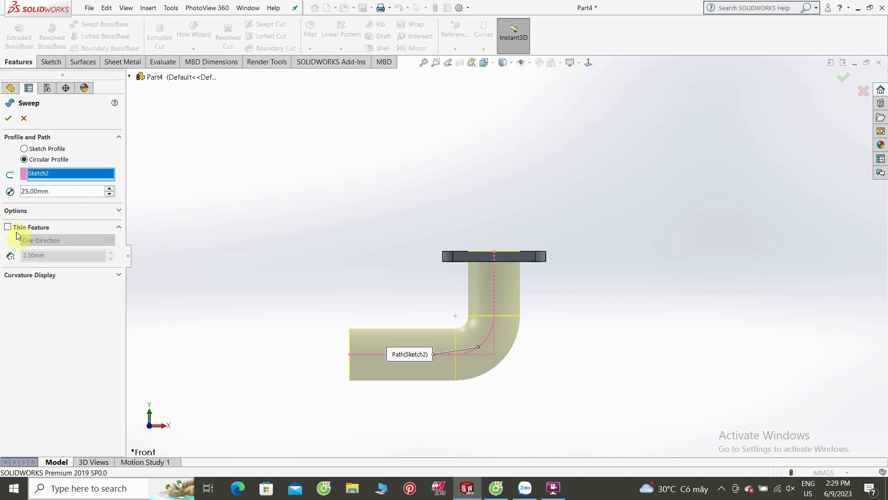
pyautogui.click(8, 228)
pyautogui.moveTo(218, 310); pyautogui.dragTo(269, 258, button='middle')
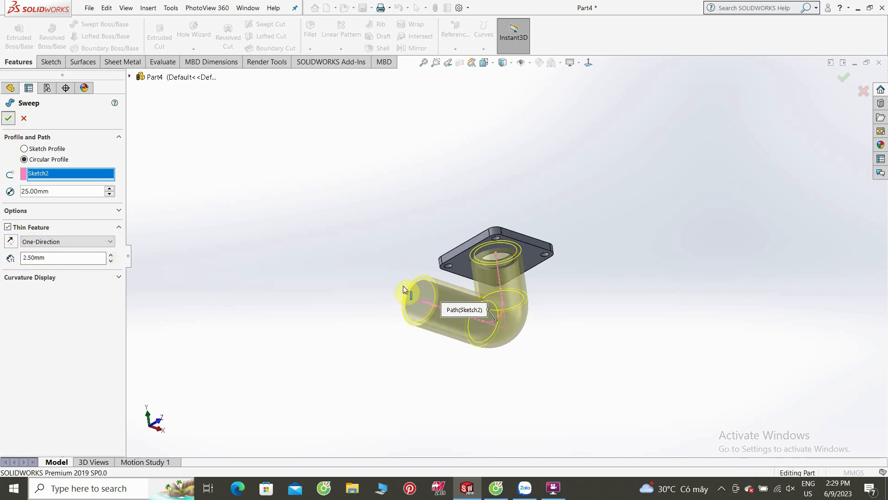
pyautogui.moveTo(379, 236); pyautogui.dragTo(386, 289, button='middle')
# On the tube's open end face, sketch concentric circles about 69 mm and 55 mm in diameter, making the inner one construction geometry.
pyautogui.rightClick(422, 308)
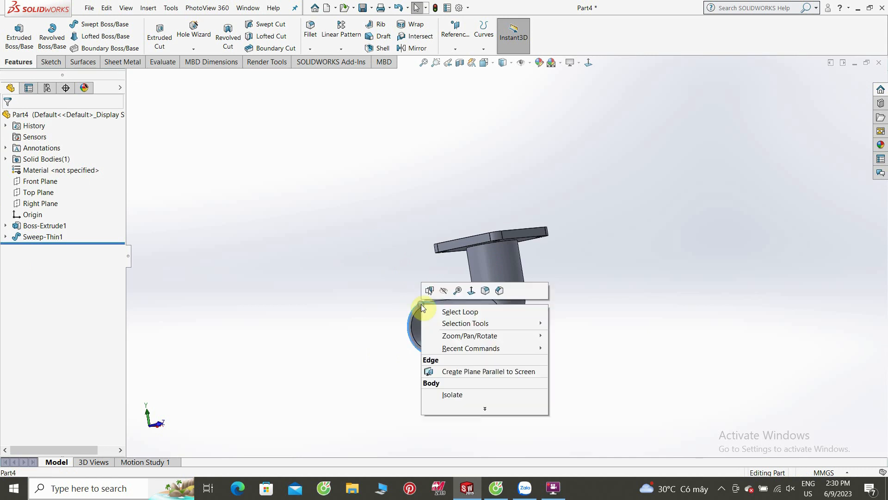
pyautogui.click(371, 325)
pyautogui.scroll(2, 441, 332)
pyautogui.scroll(-2, 471, 295)
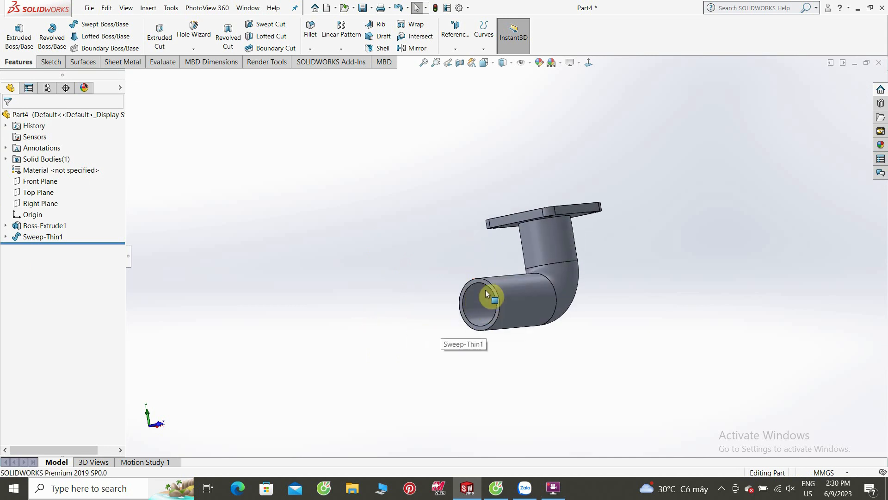
pyautogui.rightClick(487, 285)
pyautogui.click(508, 266)
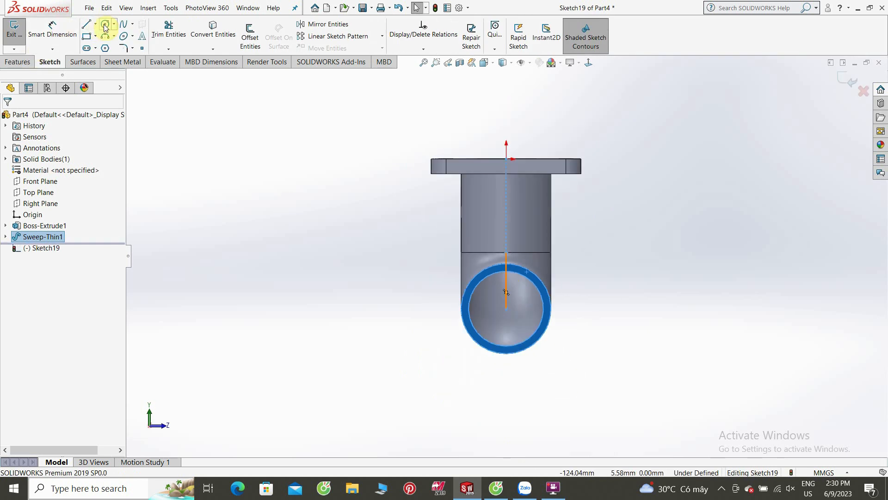
pyautogui.moveTo(506, 308); pyautogui.dragTo(585, 383)
pyautogui.moveTo(505, 308); pyautogui.dragTo(571, 369)
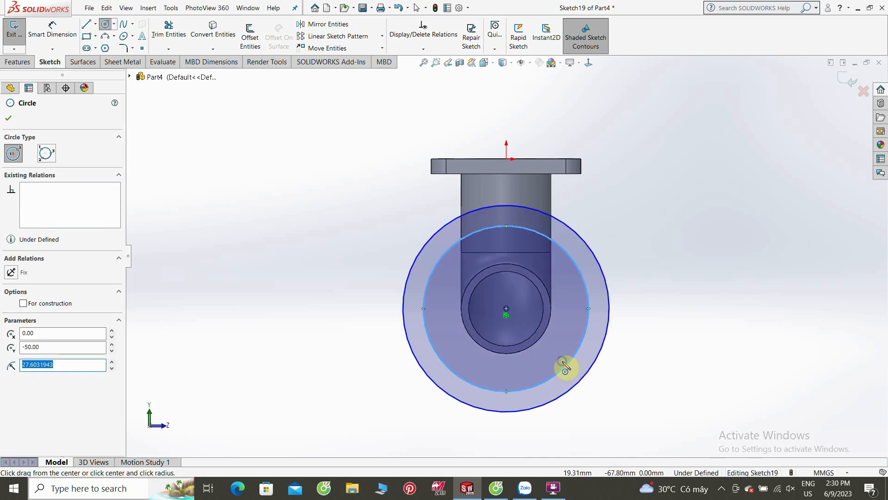
pyautogui.rightClick(570, 365)
pyautogui.click(581, 346)
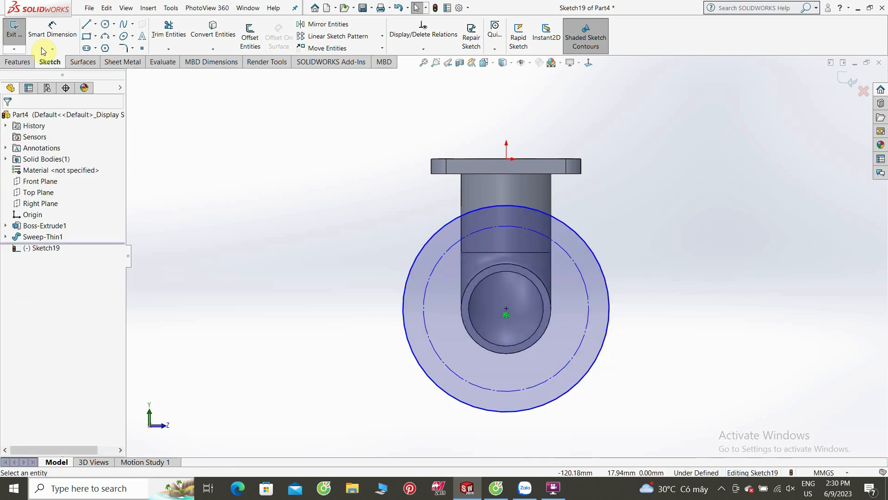
# Set the outer circle's diameter to 57.5 mm.
pyautogui.click(53, 34)
pyautogui.click(425, 250)
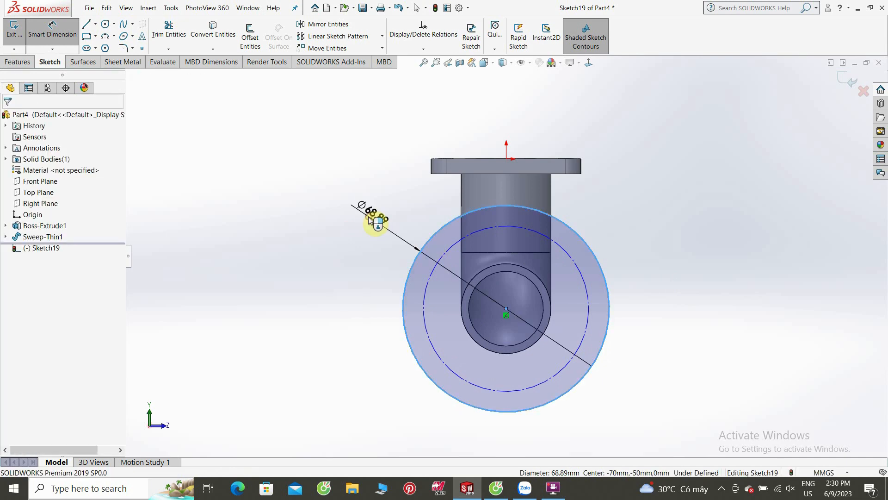
pyautogui.click(369, 218)
pyautogui.write('57.5')
pyautogui.press('Return')
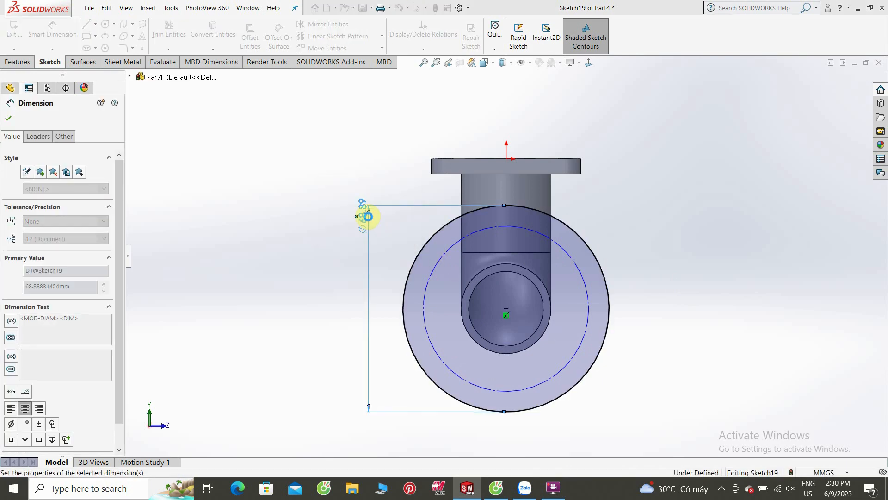
# Set the construction circle's diameter to 47.5 mm.
pyautogui.click(438, 257)
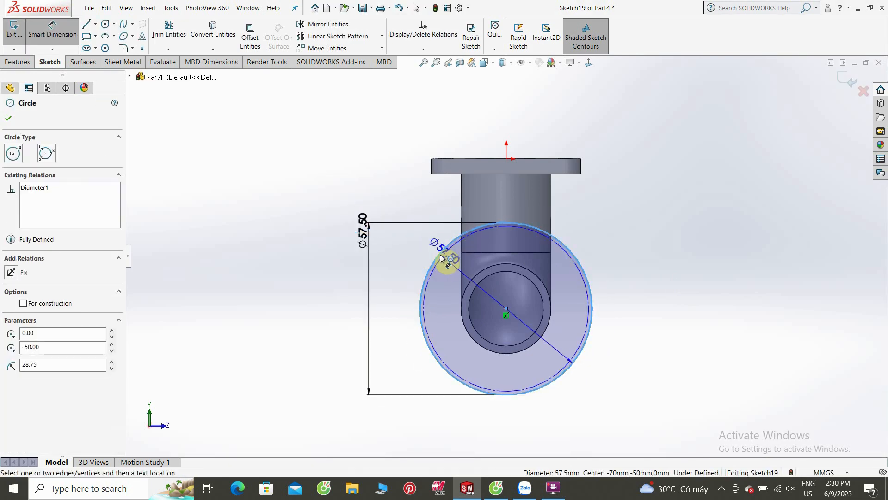
pyautogui.click(398, 265)
pyautogui.click(442, 261)
pyautogui.click(394, 250)
pyautogui.write('47.5')
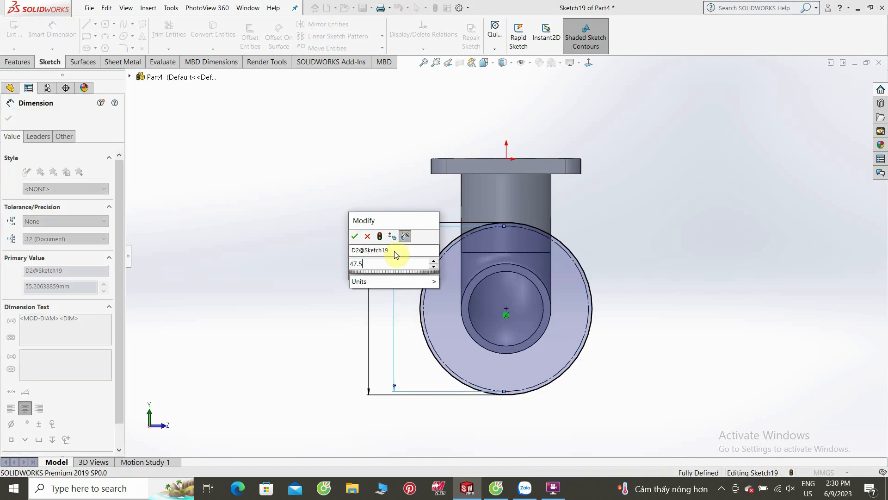
pyautogui.press('Return')
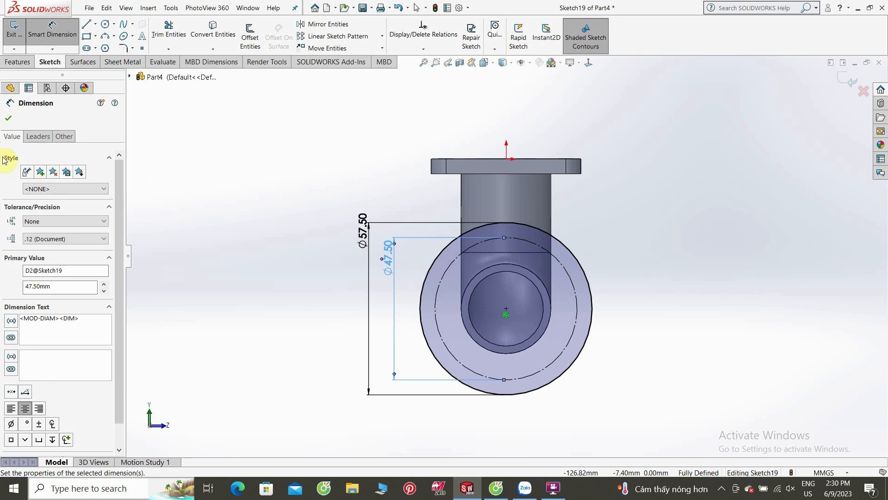
pyautogui.click(11, 119)
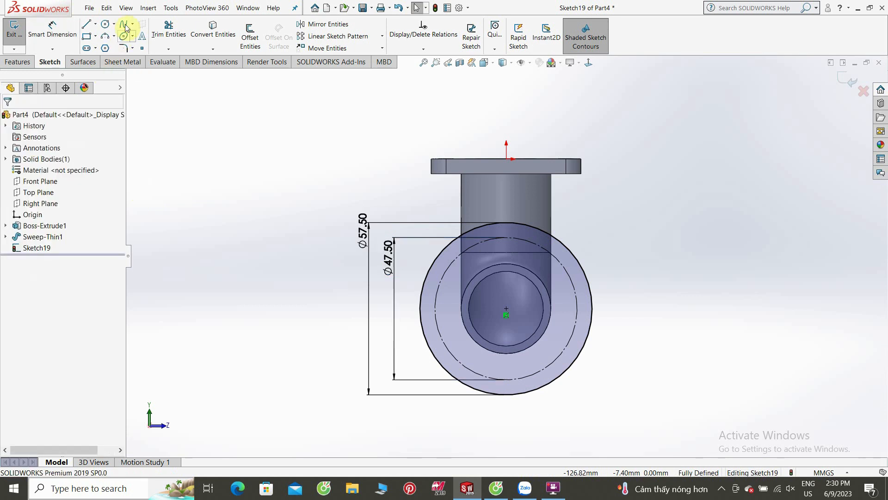
# Sketch four small circles, about 6 to 11 mm in diameter, centred on the four quadrant points of the construction circle.
pyautogui.click(506, 238)
pyautogui.click(513, 245)
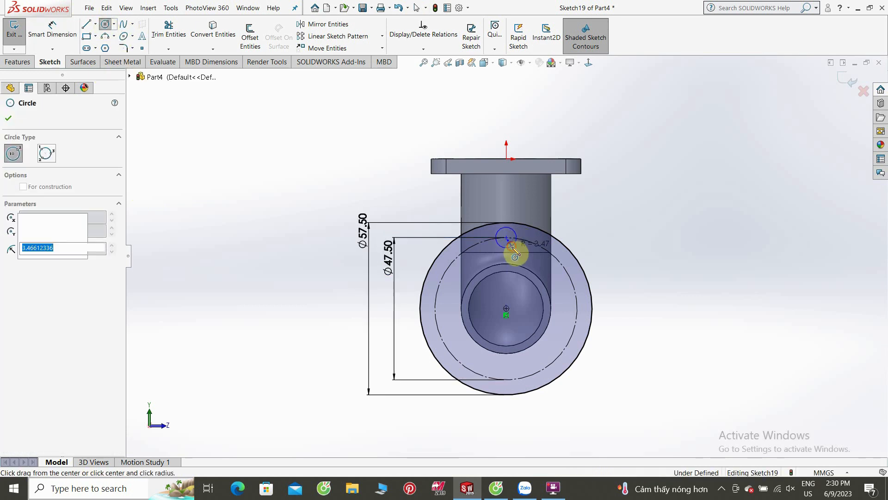
pyautogui.click(577, 309)
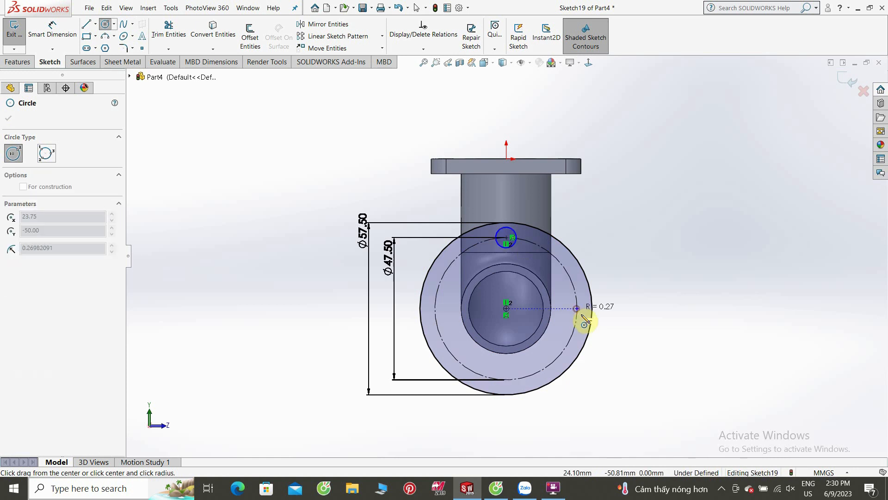
pyautogui.click(582, 315)
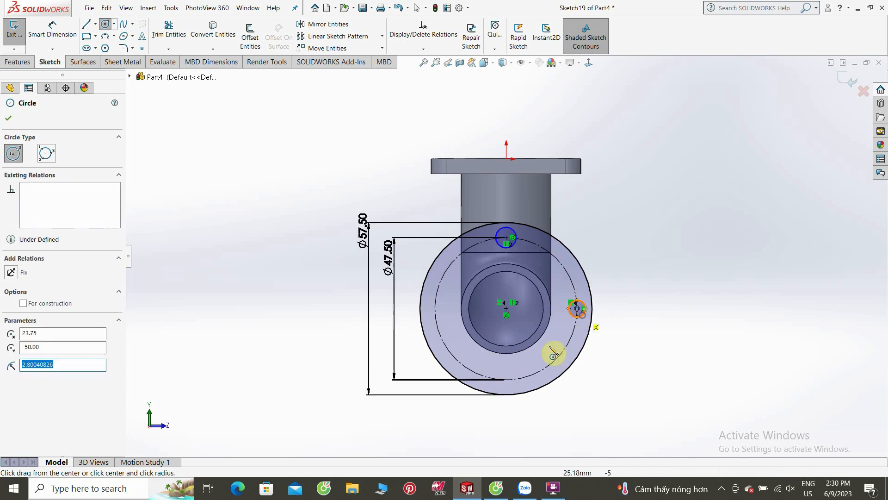
pyautogui.click(505, 379)
pyautogui.click(514, 387)
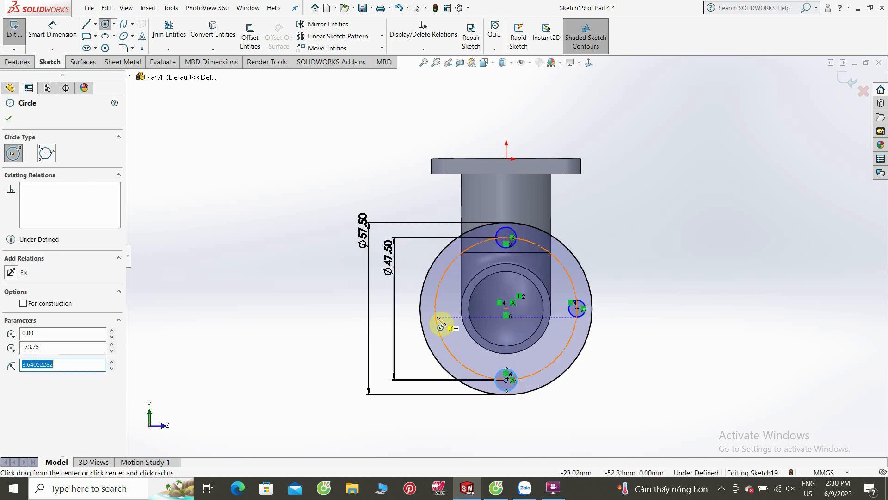
pyautogui.click(435, 308)
pyautogui.click(452, 318)
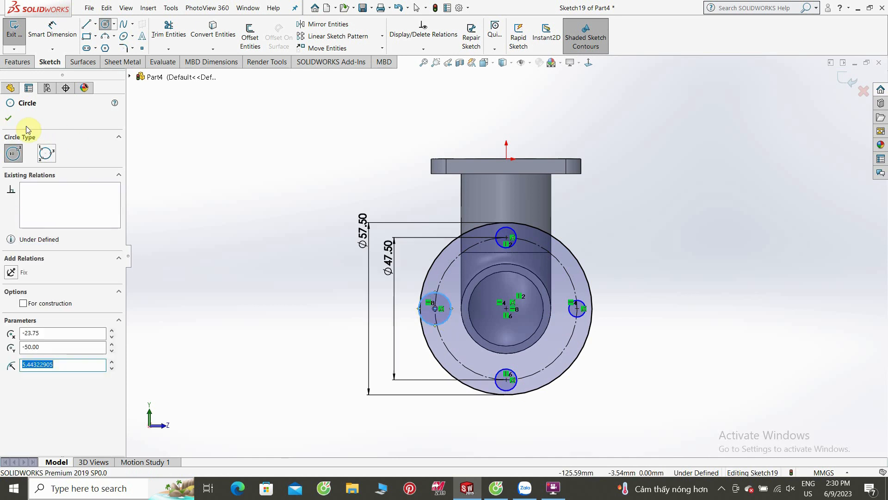
# Make the four small bolt-hole circles equal in size with an Equal relation.
pyautogui.click(10, 122)
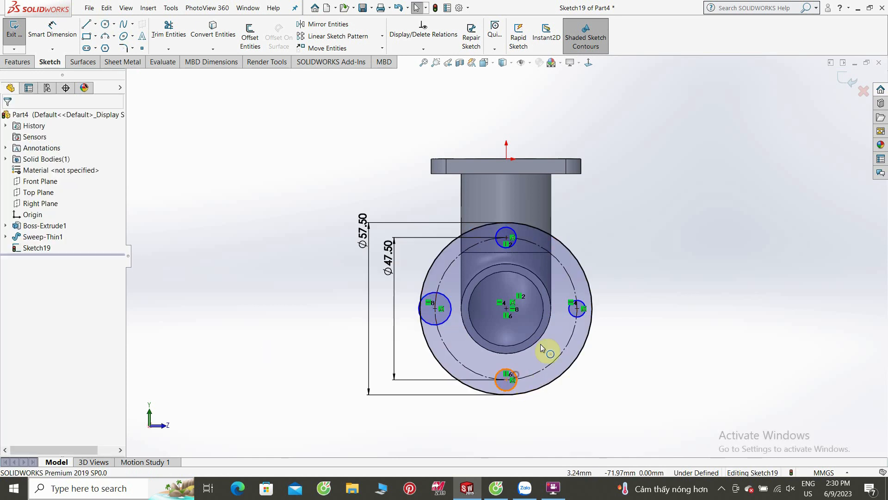
pyautogui.click(516, 378)
pyautogui.keyDown('ctrl'); pyautogui.click(577, 308); pyautogui.keyUp('ctrl')
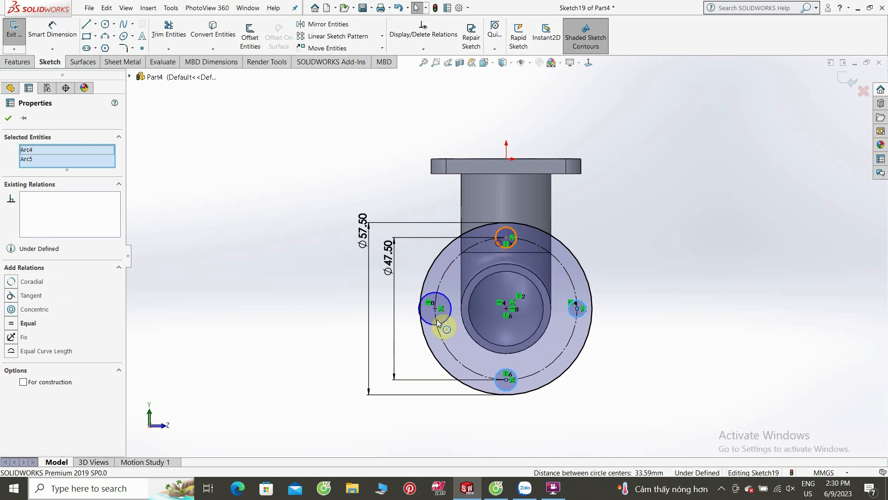
pyautogui.keyDown('ctrl'); pyautogui.click(452, 303); pyautogui.keyUp('ctrl')
pyautogui.keyDown('ctrl'); pyautogui.click(452, 306); pyautogui.keyUp('ctrl')
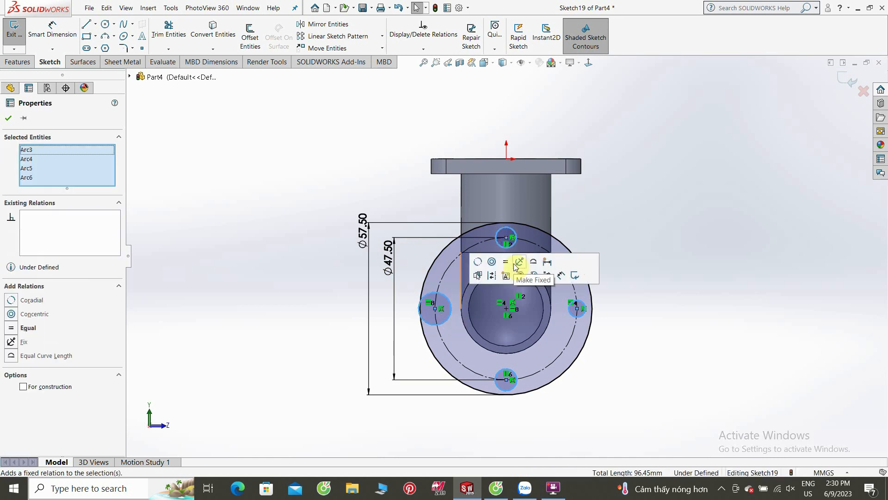
pyautogui.click(505, 263)
pyautogui.click(247, 203)
# Set the diameter of the equal bolt-hole circles to 5 mm.
pyautogui.click(52, 28)
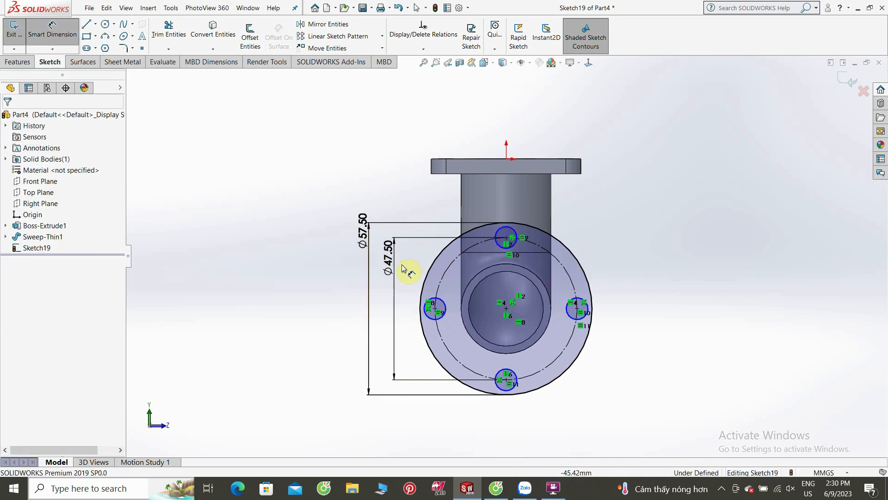
pyautogui.click(433, 301)
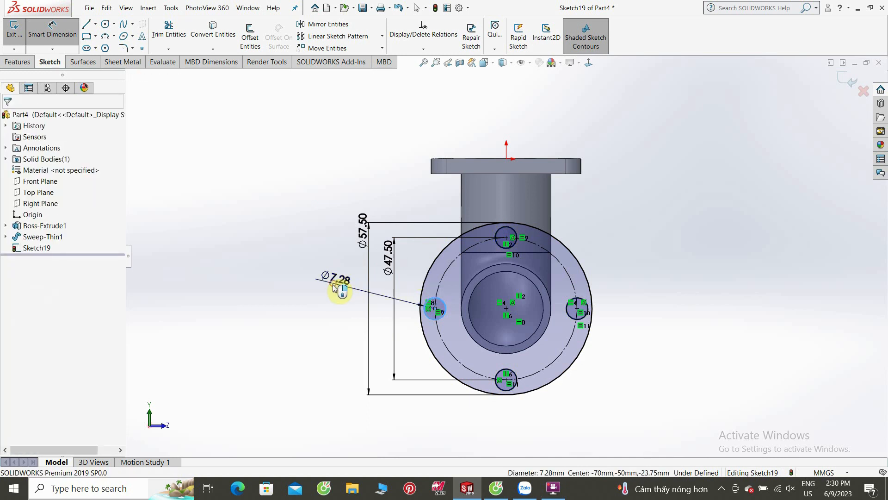
pyautogui.click(333, 288)
pyautogui.write('5.00mm')
pyautogui.press('Return')
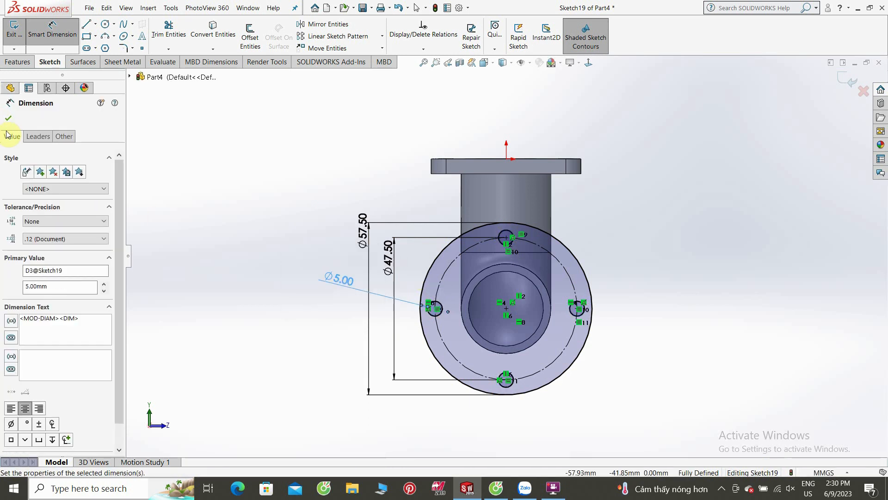
pyautogui.click(6, 112)
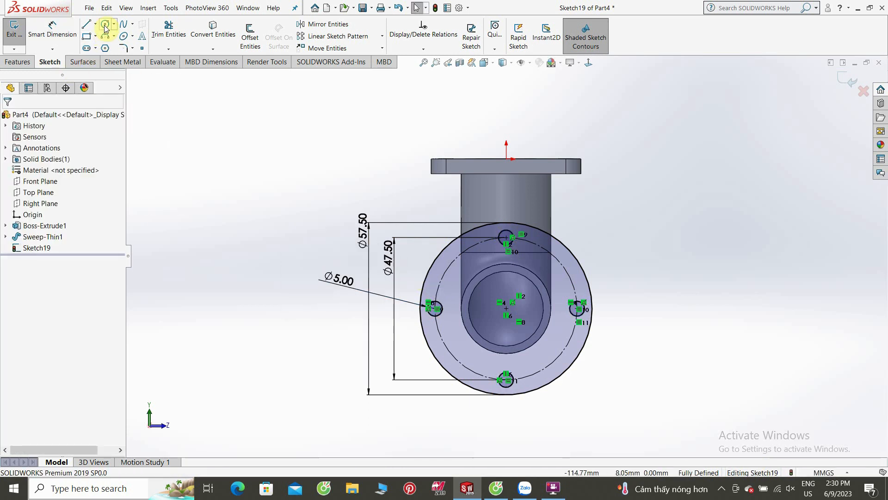
# Sketch a 25 mm diameter circle concentric with the flange, coincident with the tube's bore edge.
pyautogui.click(507, 308)
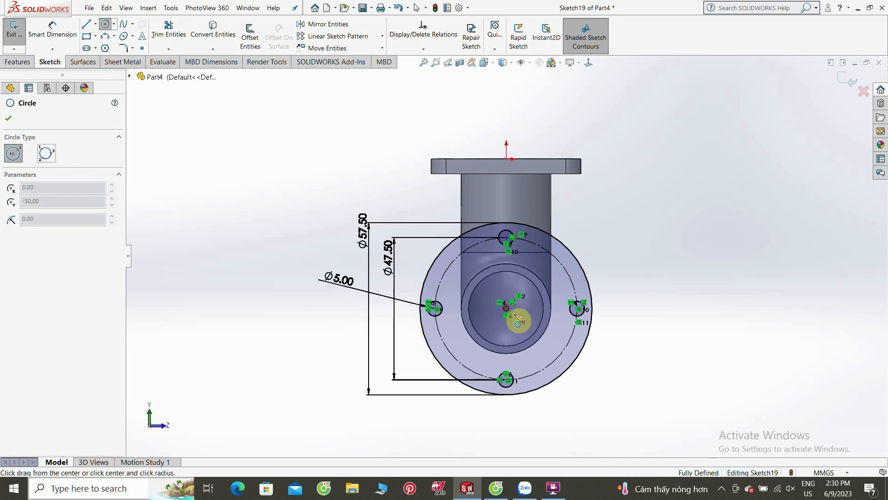
pyautogui.click(539, 336)
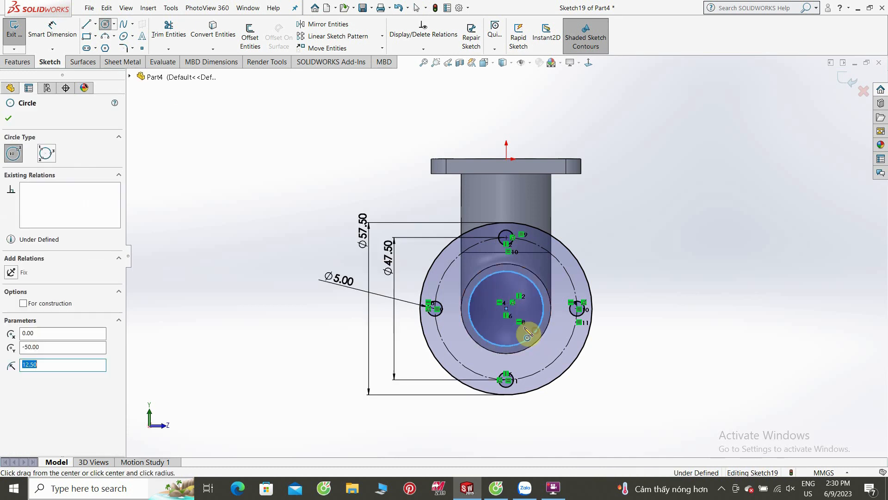
pyautogui.click(9, 119)
# Extrude the round flange profile 5 mm, merged with the tube.
pyautogui.click(17, 62)
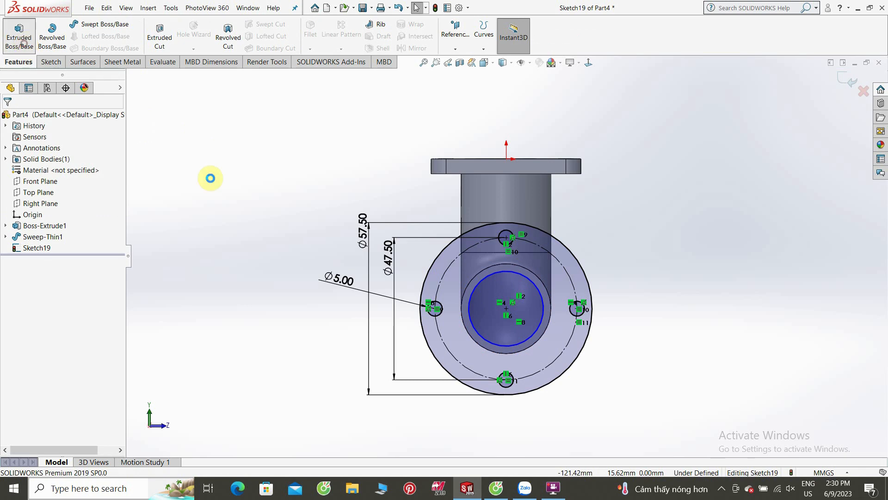
pyautogui.scroll(-8, 494, 296)
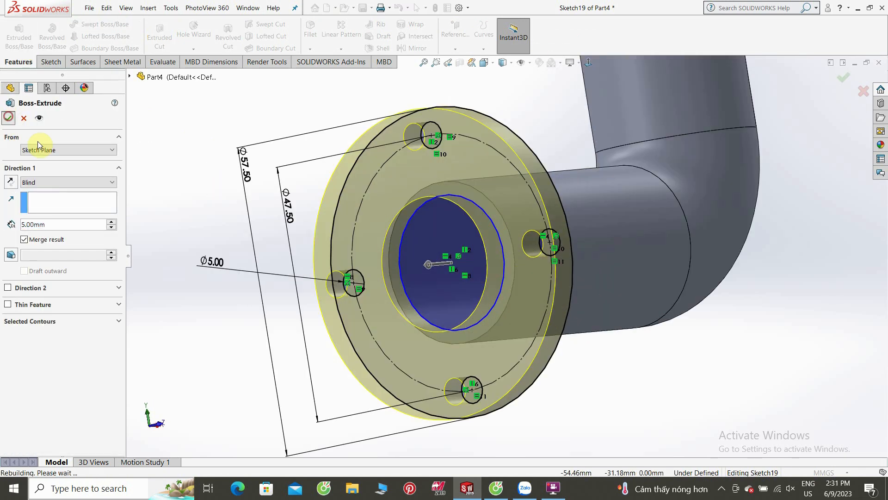
pyautogui.scroll(5, 317, 246)
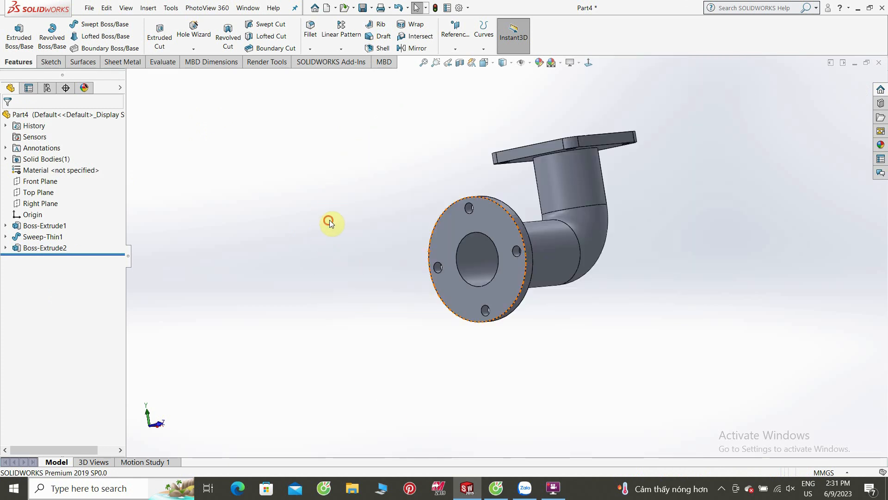
# Create a reference plane offset 35.25 mm from the Right Plane, on the side away from the round flange.
pyautogui.moveTo(443, 210); pyautogui.dragTo(394, 279, button='middle')
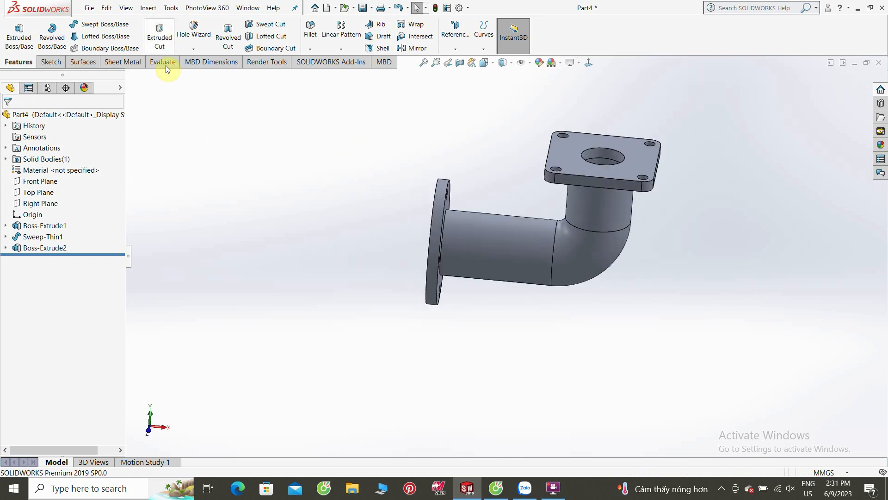
pyautogui.click(456, 48)
pyautogui.click(461, 62)
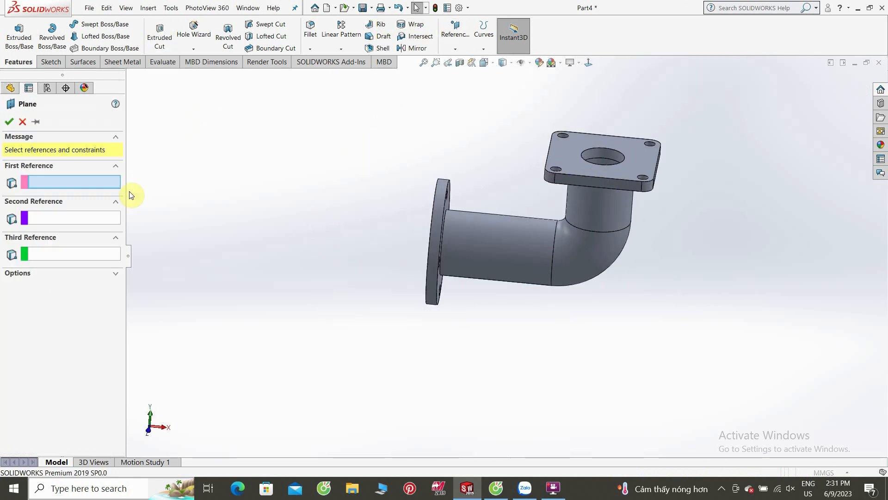
pyautogui.click(131, 77)
pyautogui.click(163, 167)
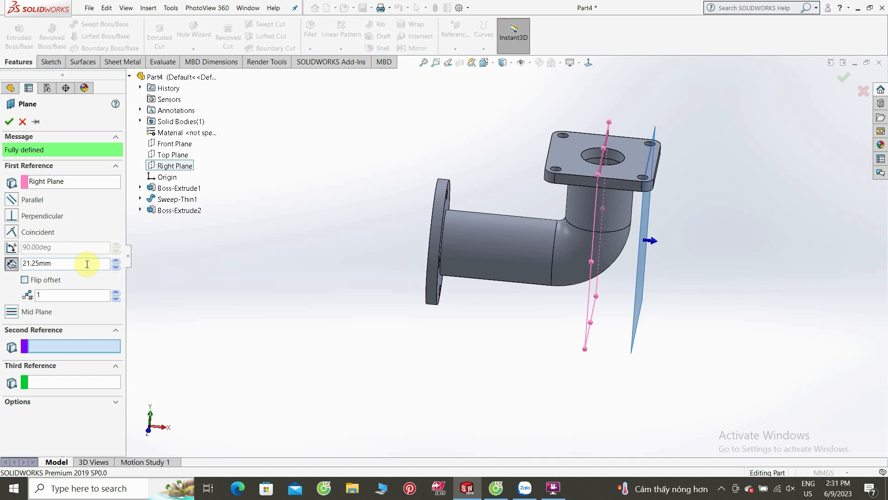
pyautogui.doubleClick(87, 264)
pyautogui.write('35.2')
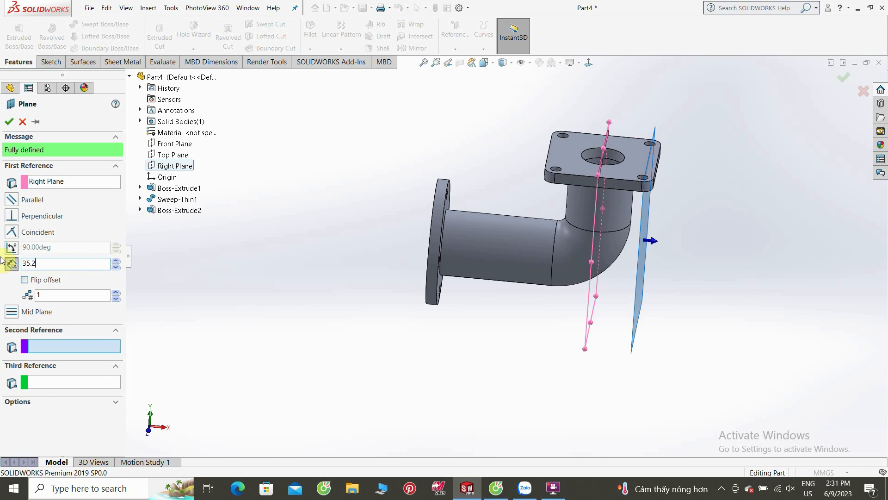
pyautogui.write('5')
pyautogui.press('Return')
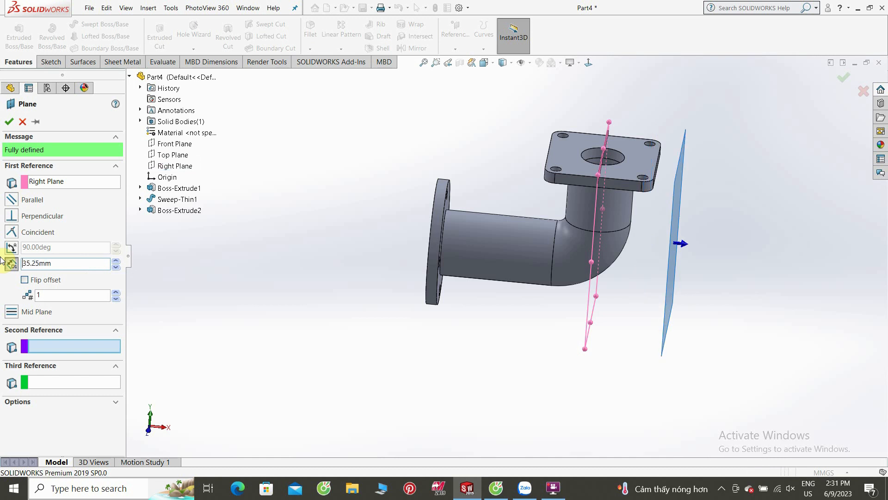
pyautogui.click(8, 122)
# On the new offset plane, sketch two concentric circles about 24 mm and 17 mm in diameter, centred on the vertical tube's axis.
pyautogui.moveTo(610, 303); pyautogui.dragTo(605, 248, button='middle')
pyautogui.rightClick(606, 241)
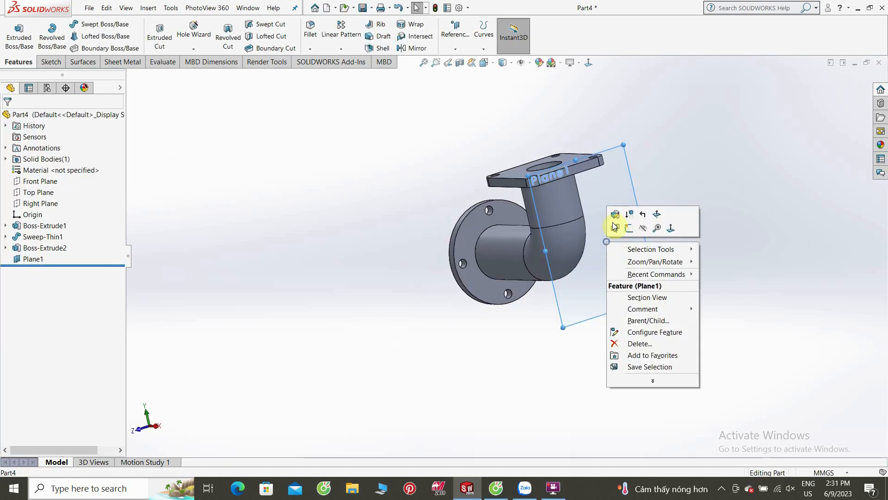
pyautogui.click(614, 227)
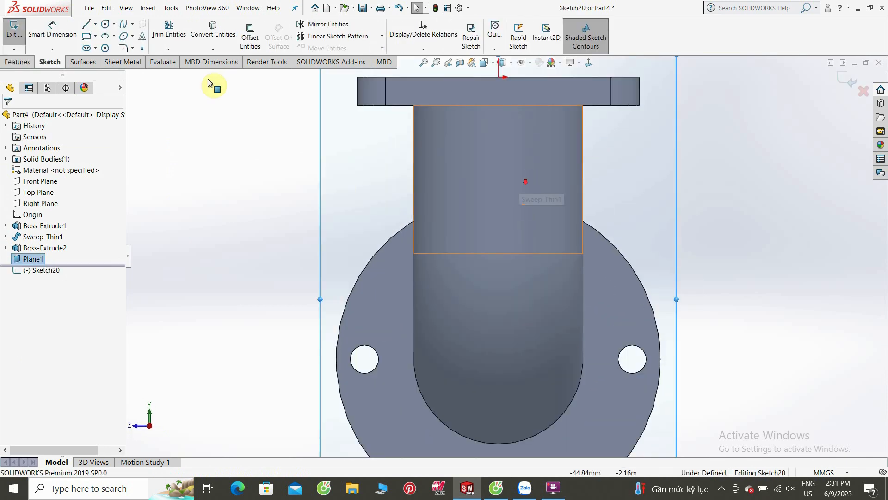
pyautogui.click(106, 24)
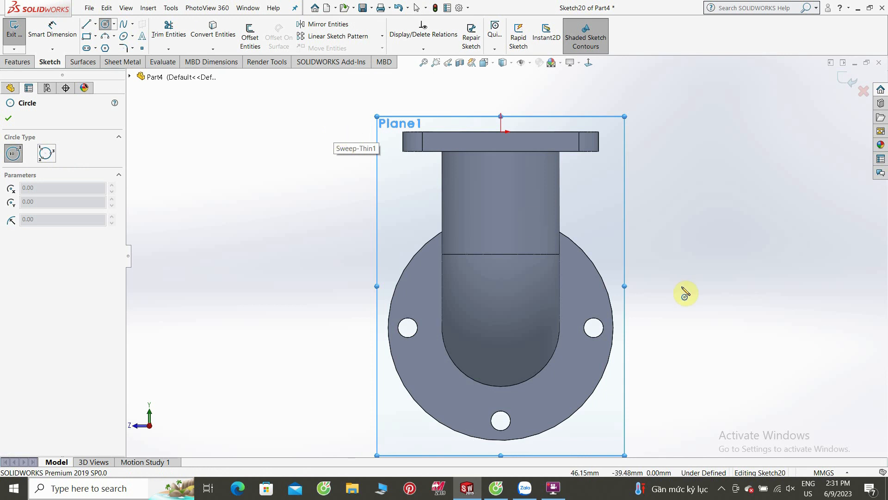
pyautogui.click(501, 200)
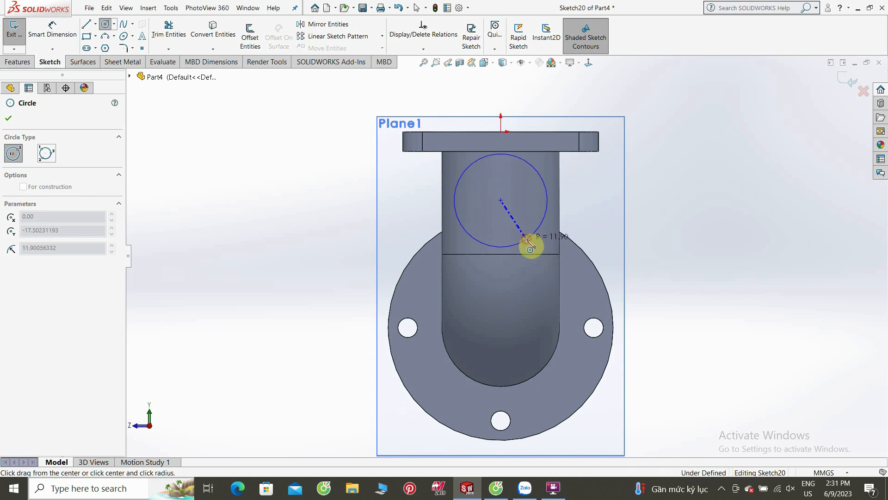
pyautogui.click(527, 239)
pyautogui.click(501, 200)
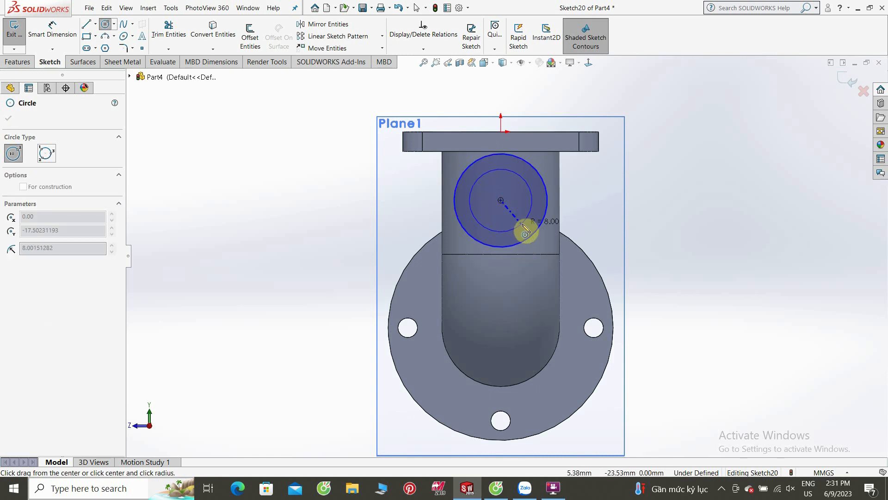
pyautogui.click(524, 226)
# Set the outer circle's diameter to 20 mm.
pyautogui.click(53, 29)
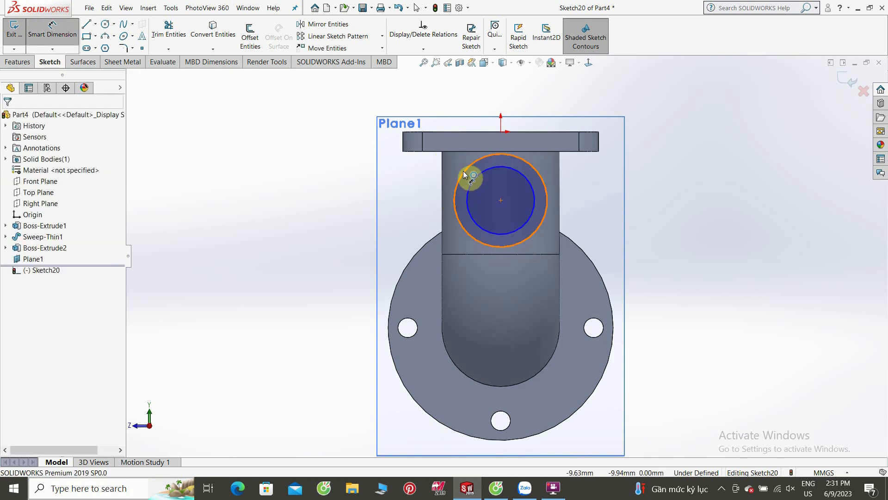
pyautogui.click(411, 186)
pyautogui.click(412, 186)
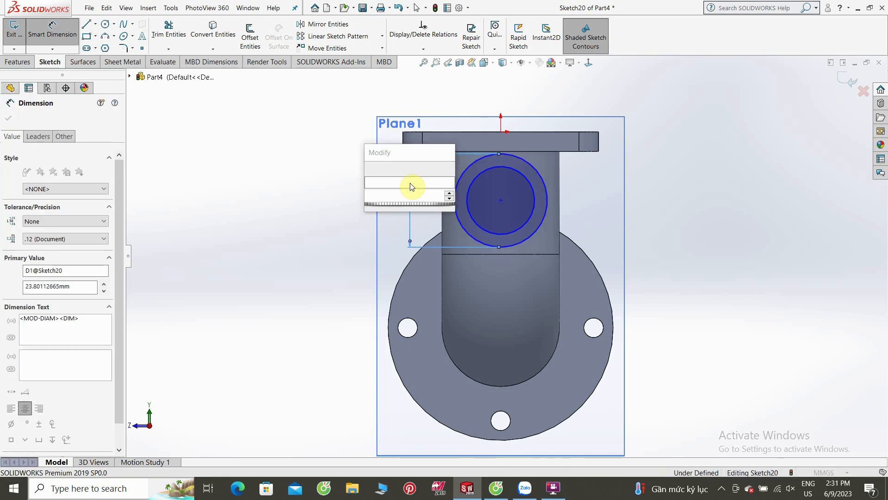
pyautogui.press('Return')
# Dimension the inner circle's diameter and delete that circle together with its dimension.
pyautogui.click(469, 199)
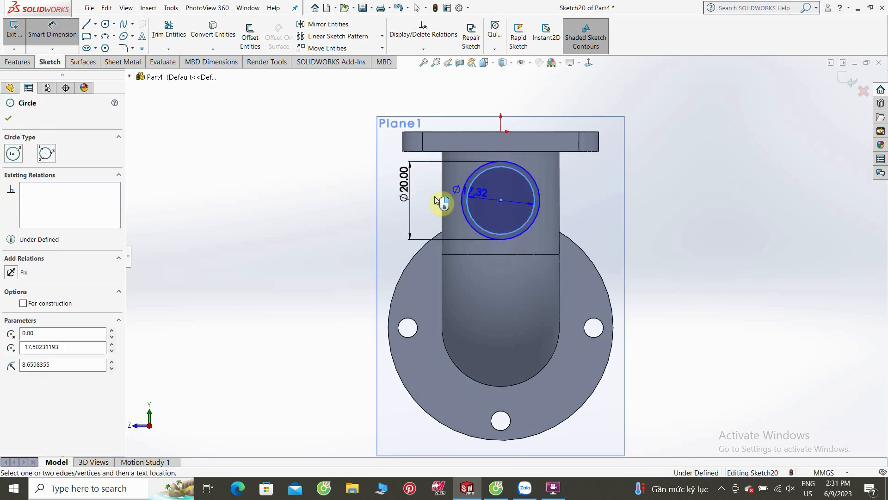
pyautogui.click(435, 197)
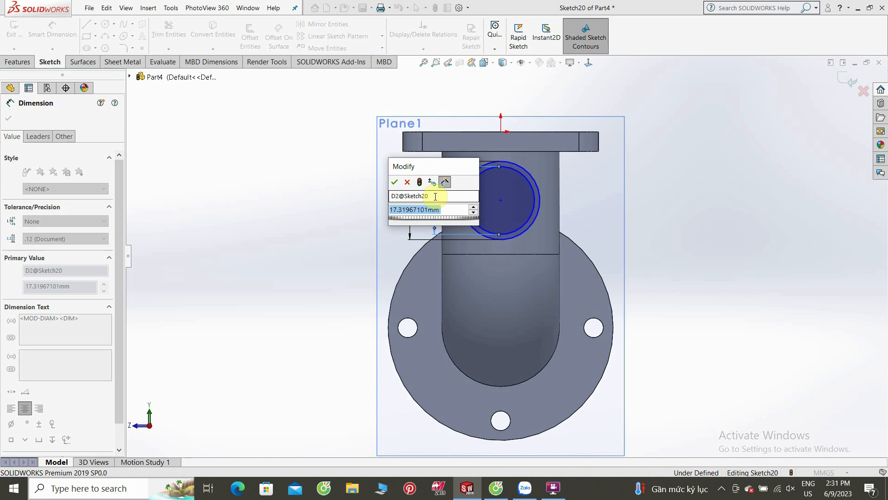
pyautogui.click(407, 182)
pyautogui.click(470, 188)
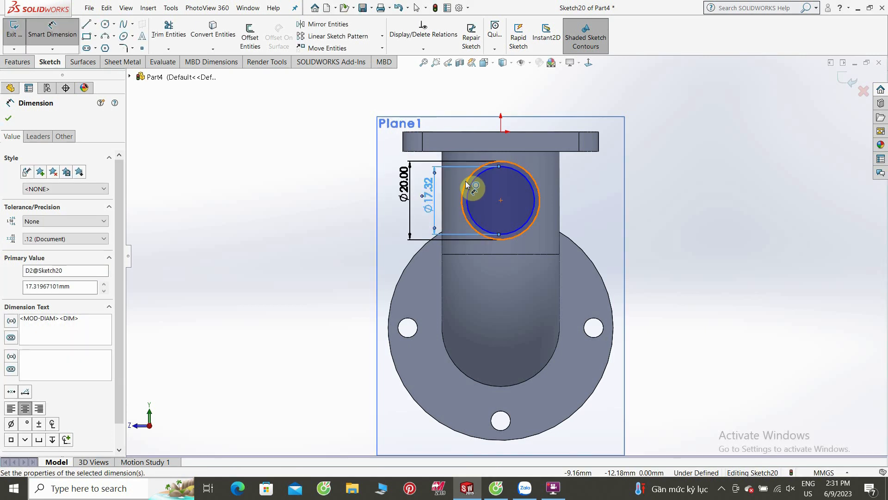
pyautogui.press('Delete')
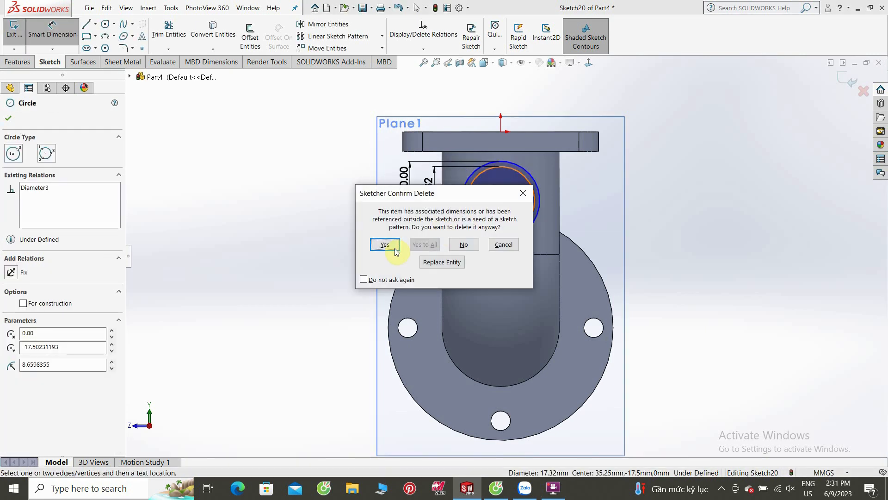
pyautogui.click(388, 244)
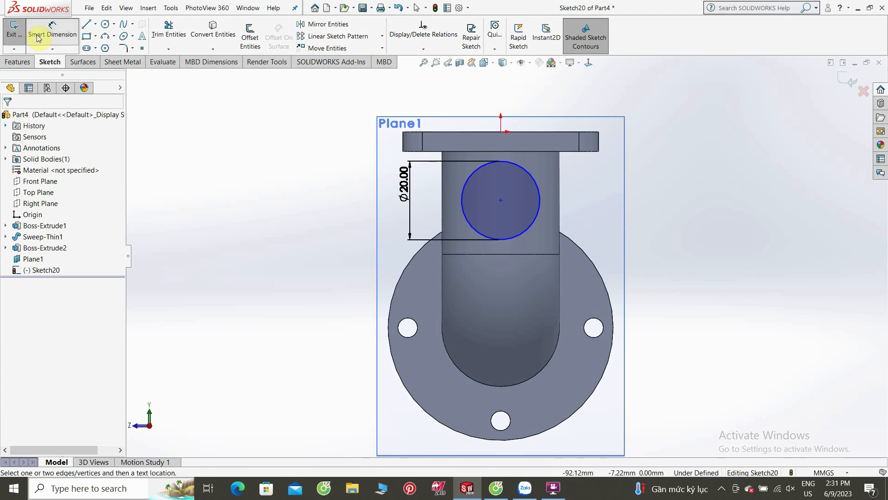
# Extrude the 20 mm circle in the reversed direction toward the vertical tube with the Up To Next end condition.
pyautogui.click(17, 62)
pyautogui.click(19, 35)
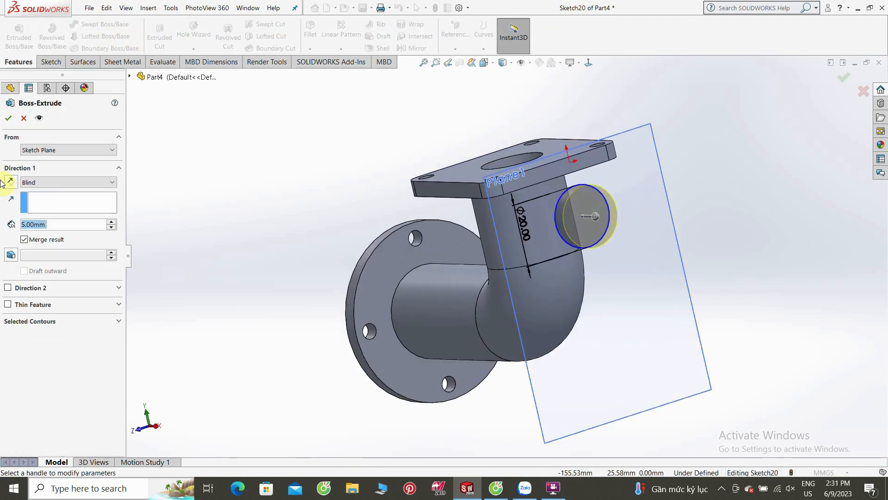
pyautogui.click(11, 182)
pyautogui.click(56, 182)
pyautogui.click(46, 198)
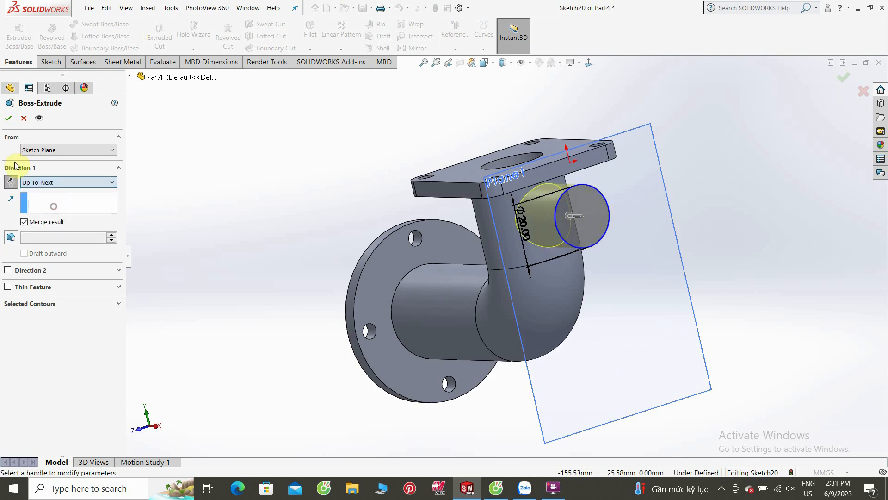
pyautogui.click(9, 119)
pyautogui.click(582, 216)
pyautogui.rightClick(582, 216)
pyautogui.click(604, 202)
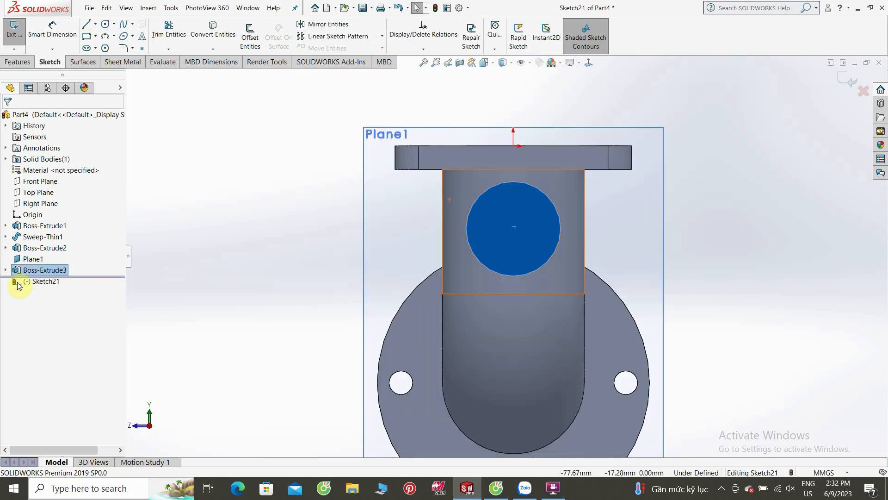
pyautogui.click(6, 270)
pyautogui.click(41, 283)
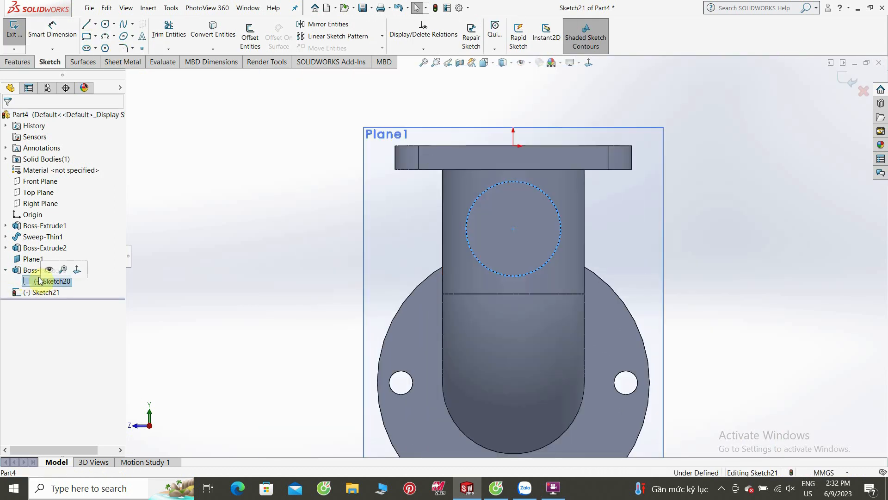
pyautogui.click(68, 302)
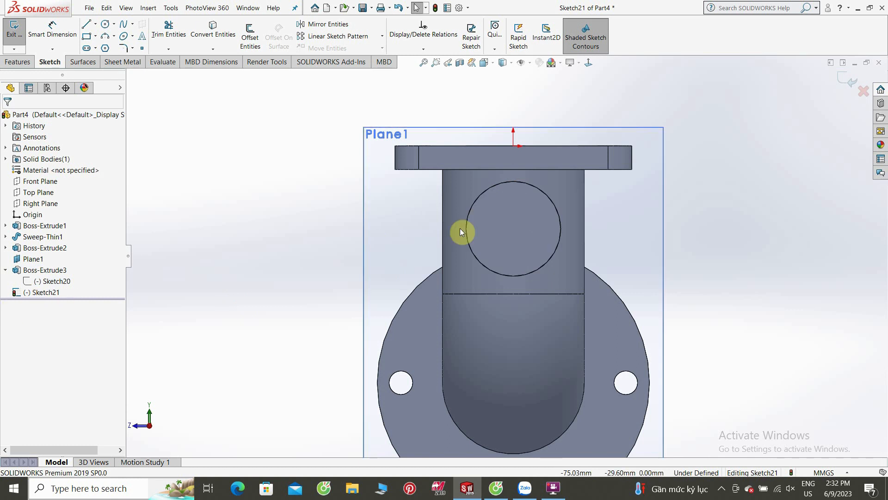
pyautogui.moveTo(719, 193); pyautogui.dragTo(774, 207, button='middle')
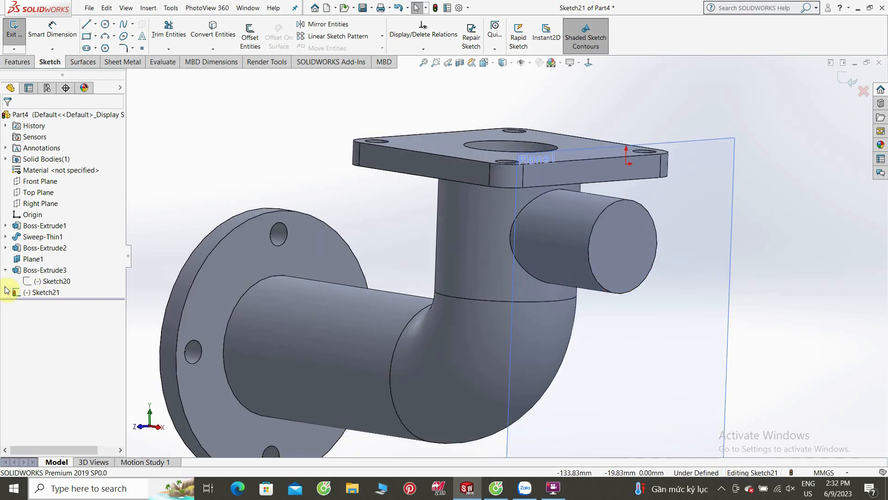
pyautogui.click(698, 208)
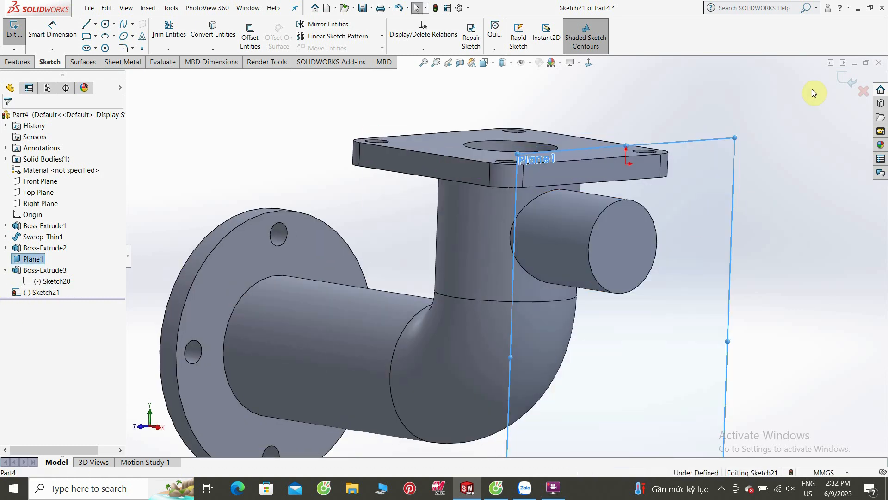
pyautogui.click(841, 78)
# Edit the side branch's sketch and dimension the circle's centre 17.5 mm below the square plate's top edge.
pyautogui.click(29, 281)
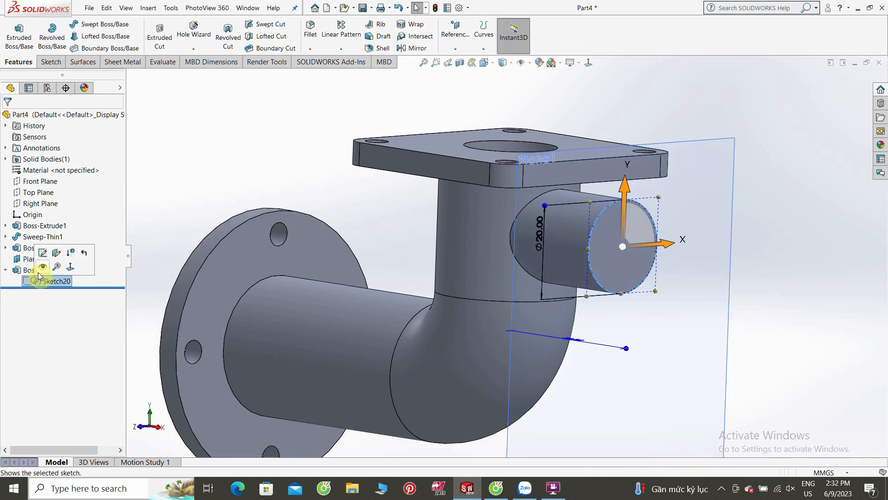
pyautogui.click(43, 255)
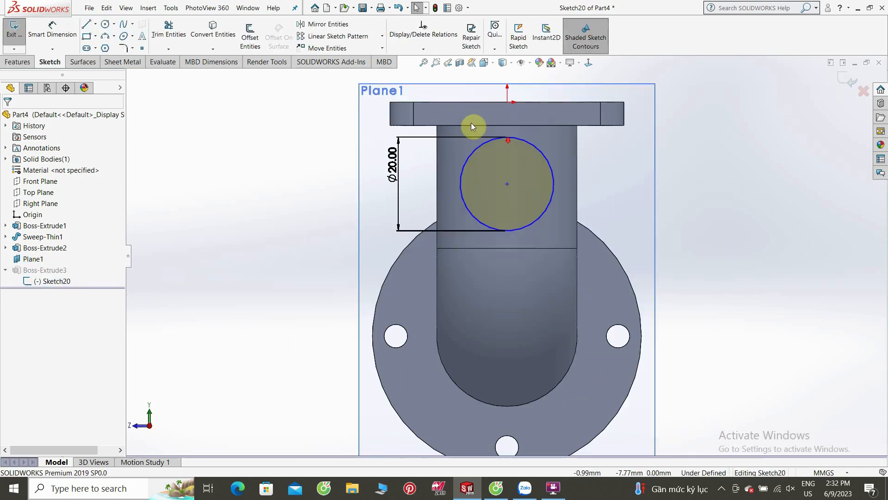
pyautogui.click(36, 50)
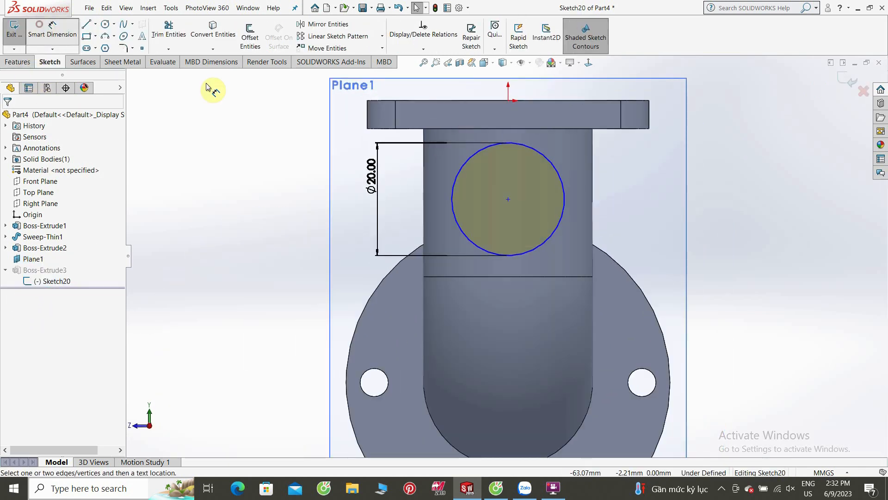
pyautogui.click(508, 199)
pyautogui.click(494, 101)
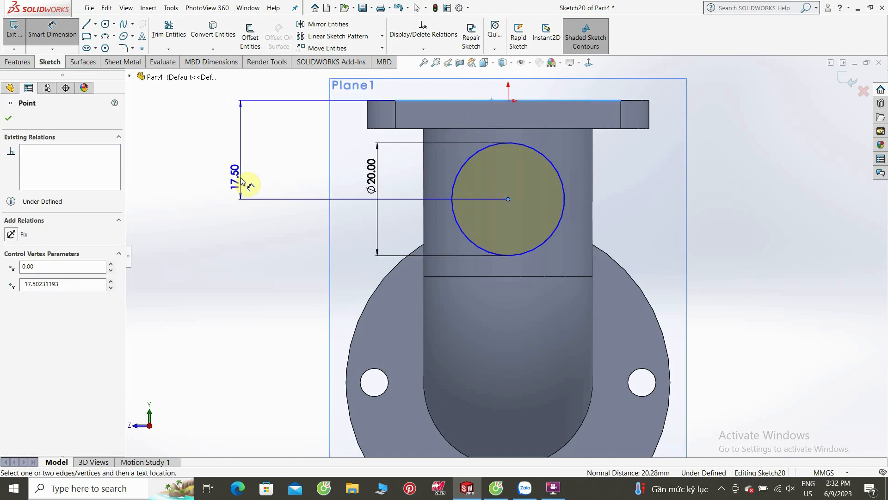
pyautogui.click(240, 180)
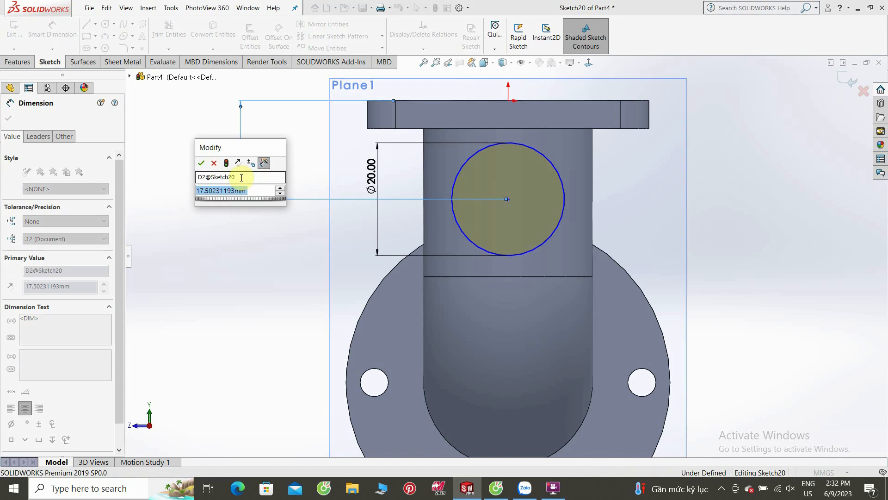
pyautogui.write('17.5')
pyautogui.press('Return')
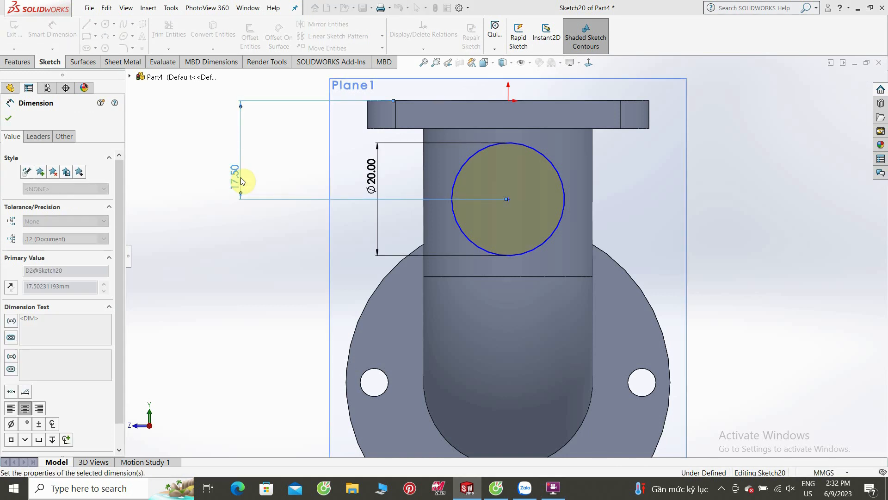
pyautogui.click(8, 119)
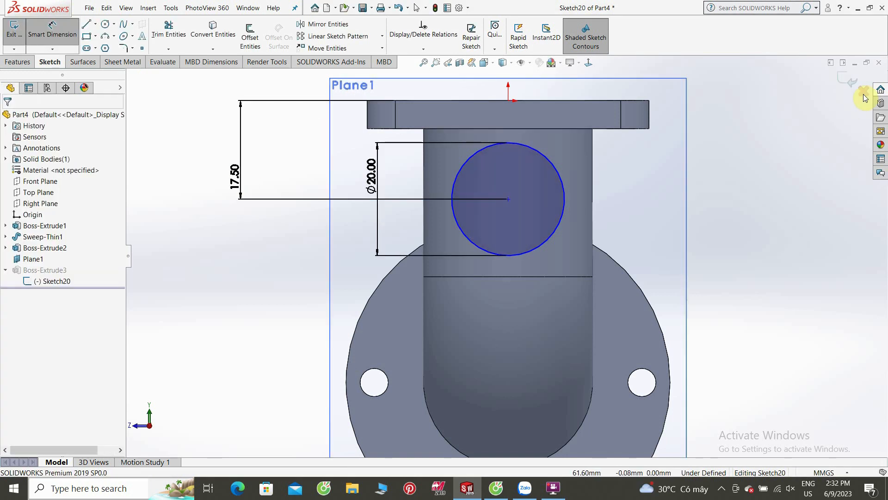
pyautogui.click(846, 82)
# On the side branch's end face, sketch a concentric circle about 14.7 mm in diameter.
pyautogui.click(679, 235)
pyautogui.moveTo(679, 236); pyautogui.dragTo(735, 239, button='middle')
pyautogui.scroll(3, 636, 248)
pyautogui.click(361, 208)
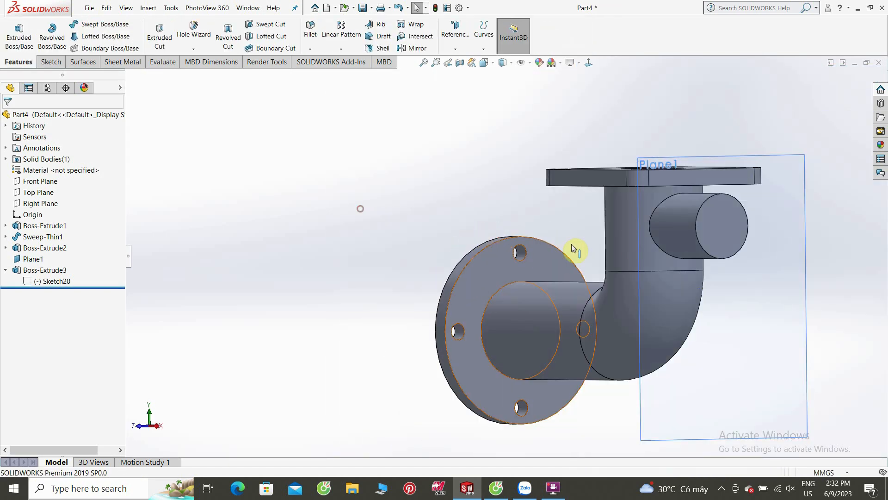
pyautogui.rightClick(725, 226)
pyautogui.click(733, 213)
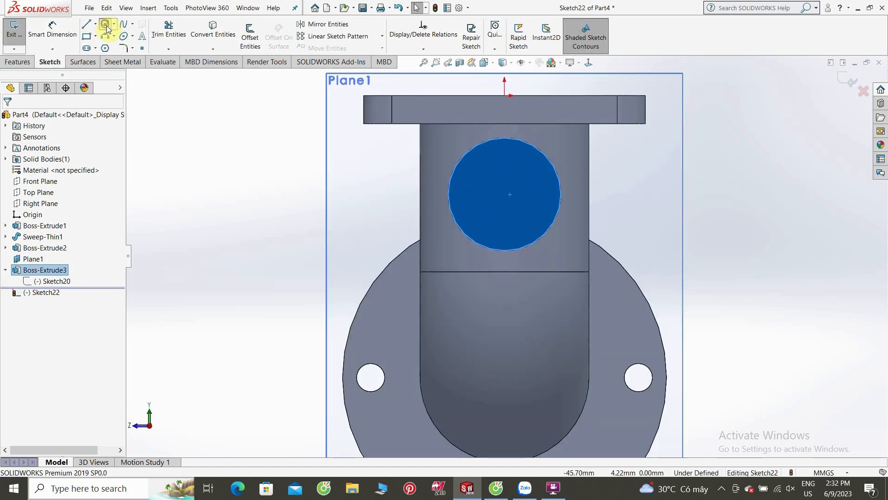
pyautogui.click(105, 24)
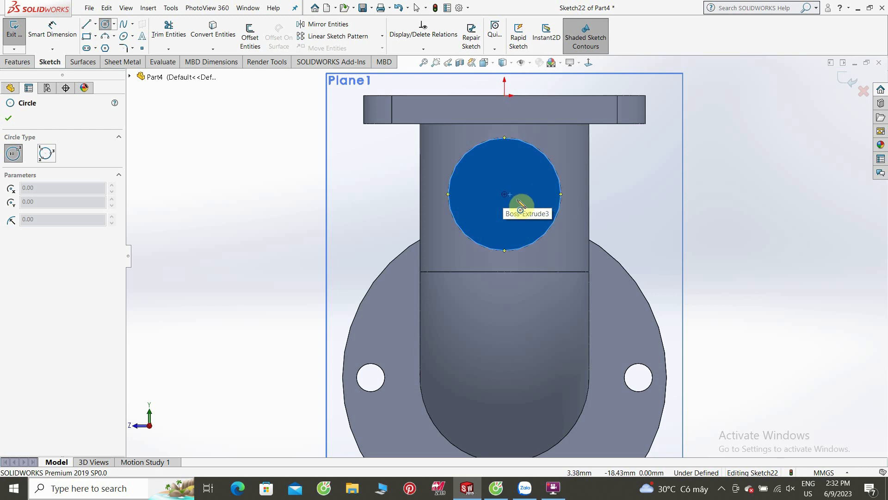
pyautogui.click(504, 194)
pyautogui.click(538, 218)
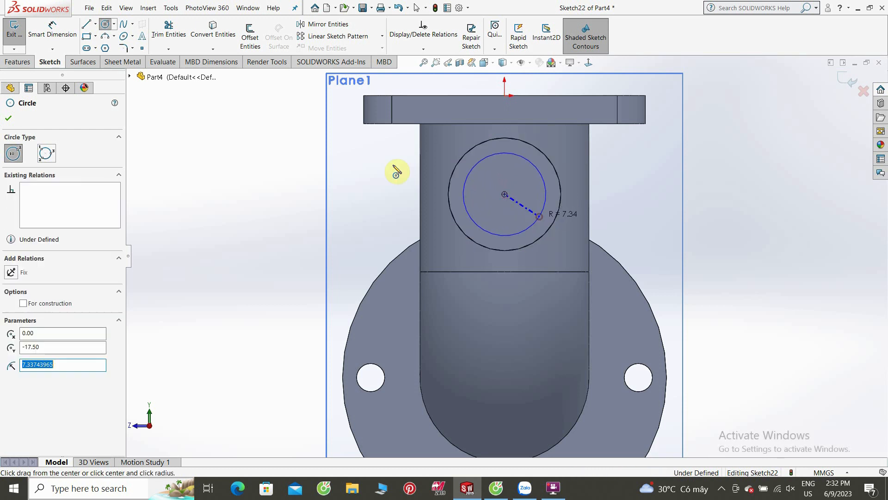
# Set the diameter of the circle on the branch's end face to 15 mm.
pyautogui.click(52, 29)
pyautogui.click(472, 167)
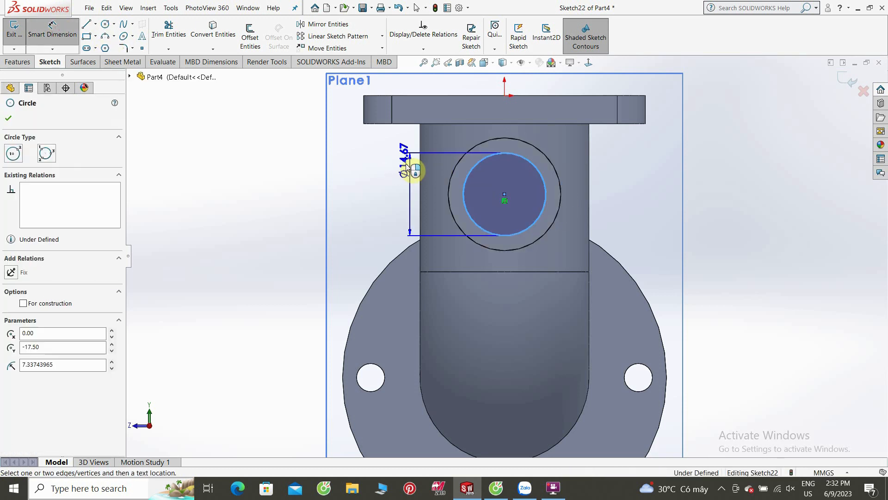
pyautogui.click(405, 167)
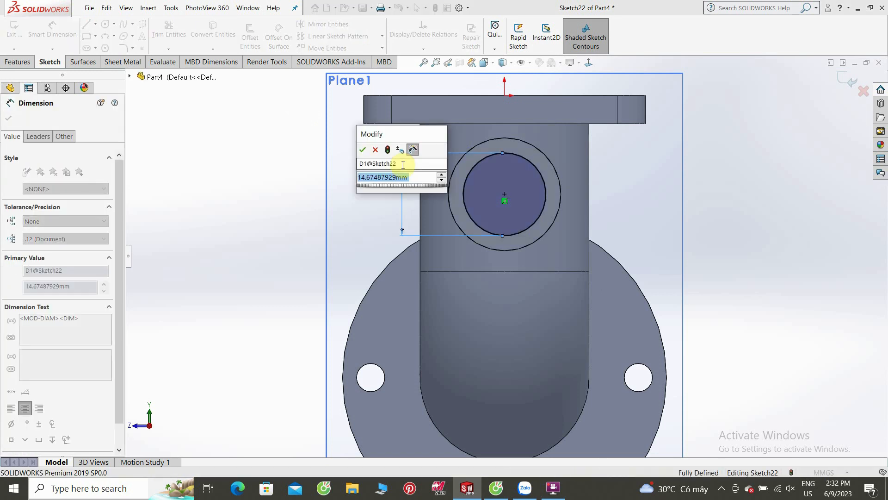
pyautogui.write('15')
pyautogui.press('Return')
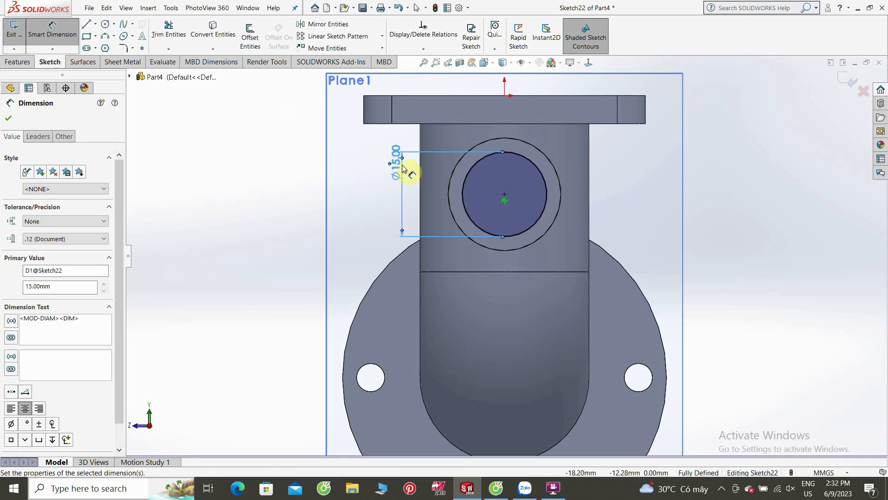
pyautogui.click(9, 119)
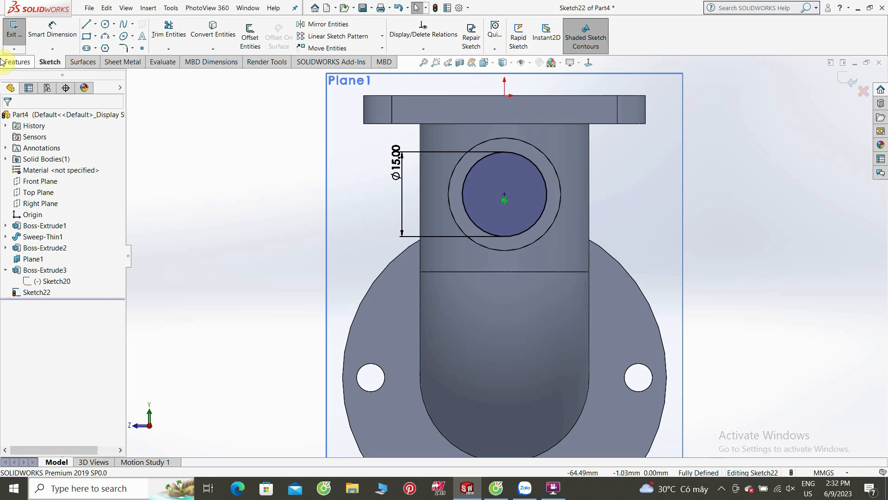
# Cut-extrude the 15 mm circle through the side branch with the Up To Next end condition.
pyautogui.click(23, 64)
pyautogui.click(159, 35)
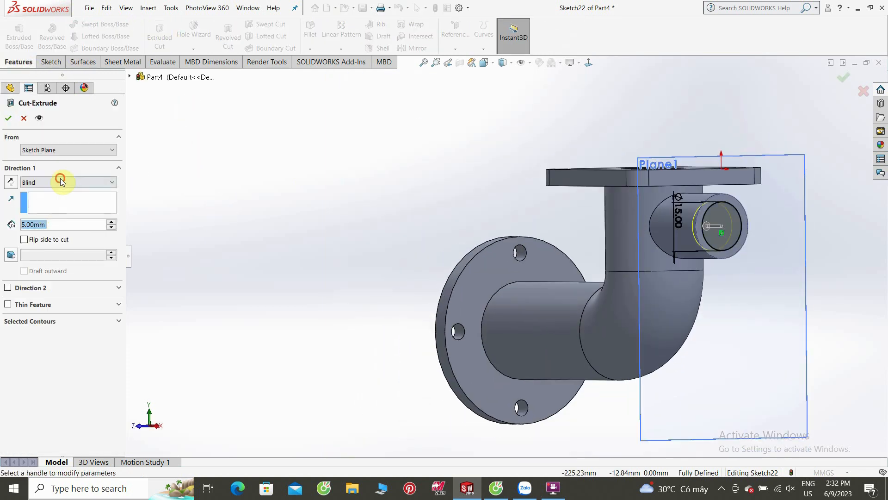
pyautogui.click(59, 182)
pyautogui.click(60, 215)
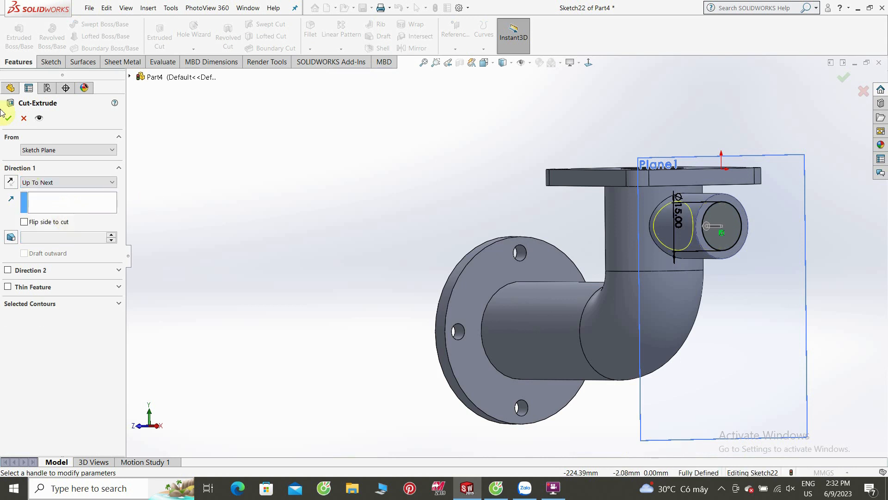
pyautogui.click(10, 121)
pyautogui.moveTo(422, 195); pyautogui.dragTo(510, 347, button='middle')
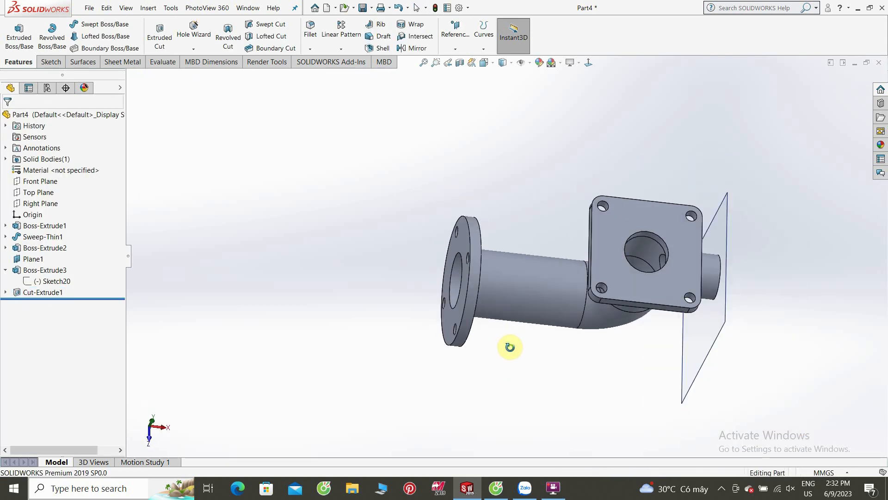
# Hide the reference plane at the end of the side branch.
pyautogui.click(34, 259)
pyautogui.click(173, 322)
pyautogui.moveTo(340, 197); pyautogui.dragTo(323, 141, button='middle')
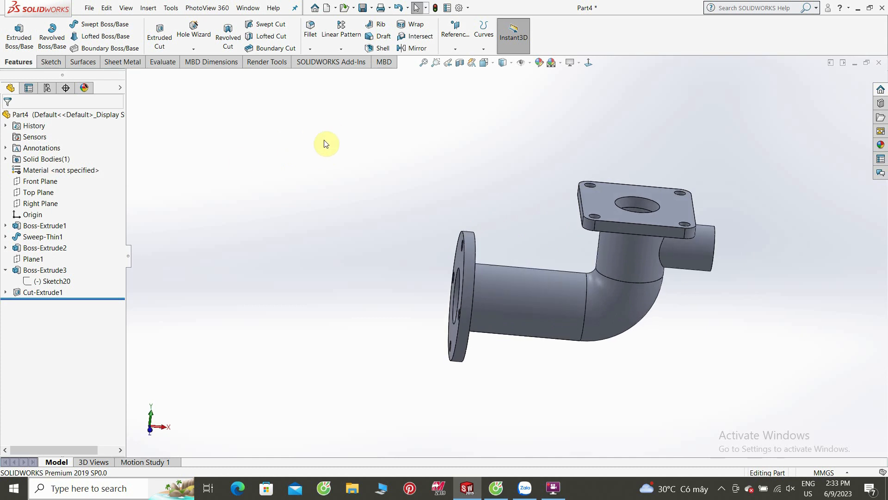
# Create a reference plane parallel to the Top Plane with a flipped offset distance of 50-28.75 mm.
pyautogui.click(459, 32)
pyautogui.click(463, 61)
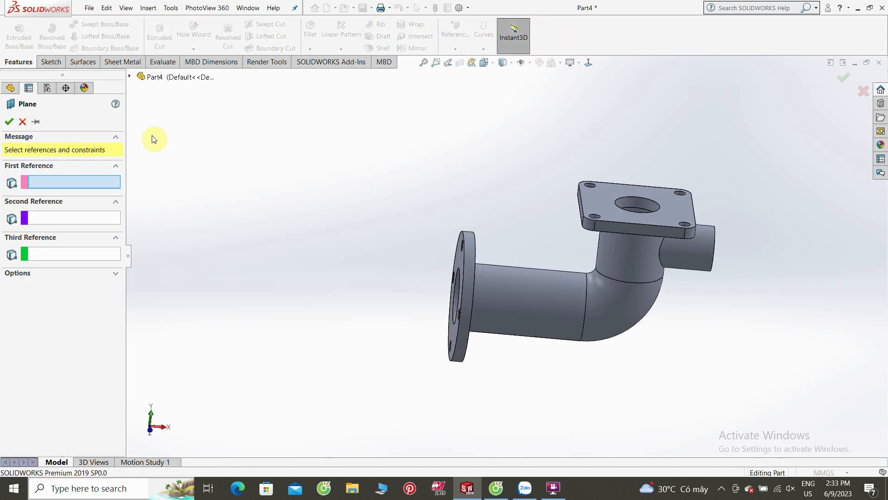
pyautogui.click(130, 75)
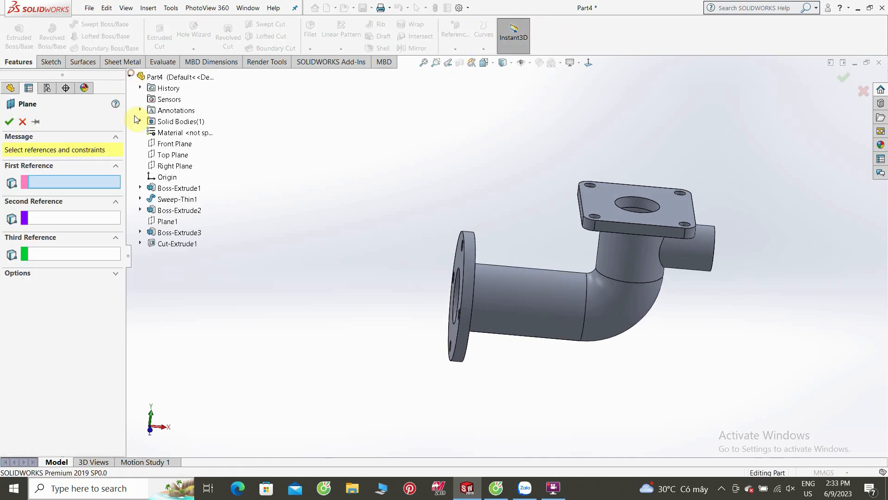
pyautogui.click(172, 155)
pyautogui.doubleClick(37, 263)
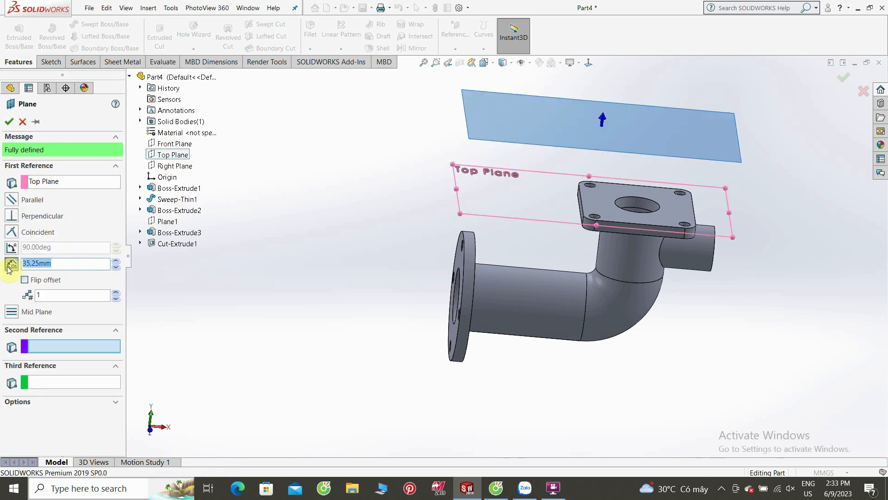
pyautogui.click(32, 282)
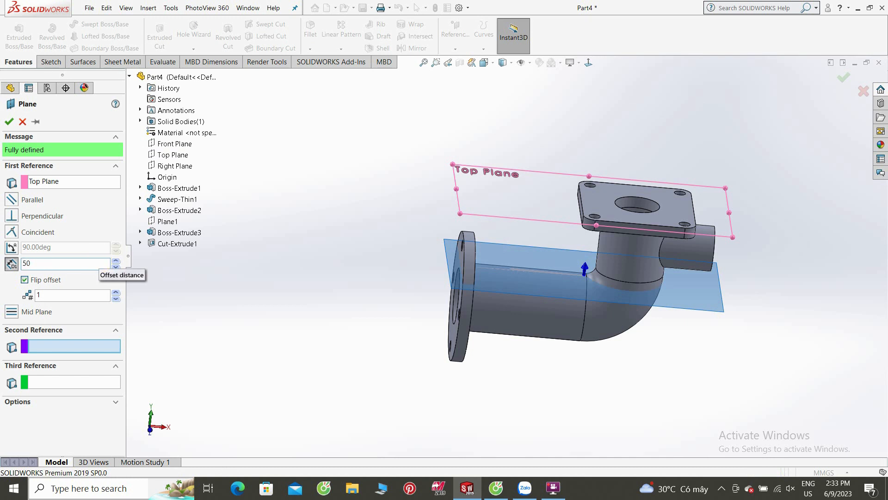
pyautogui.write('-28.')
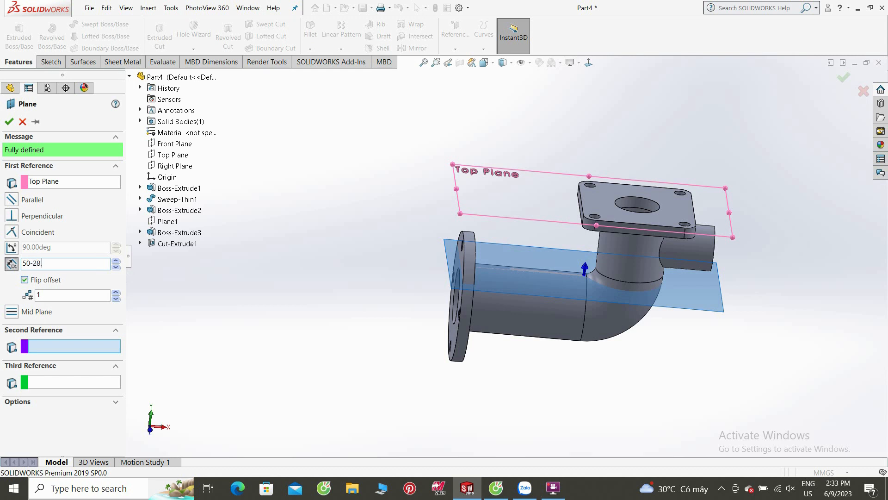
pyautogui.write('75')
pyautogui.press('Return')
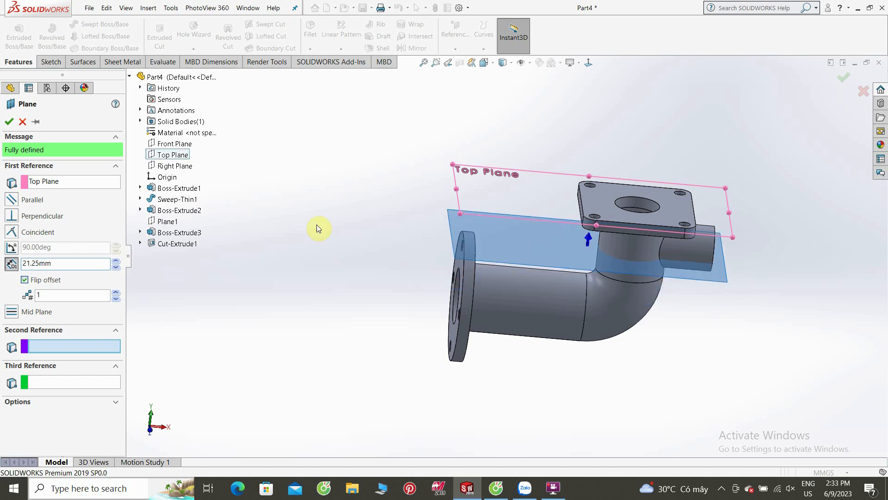
pyautogui.moveTo(390, 299); pyautogui.dragTo(391, 253, button='middle')
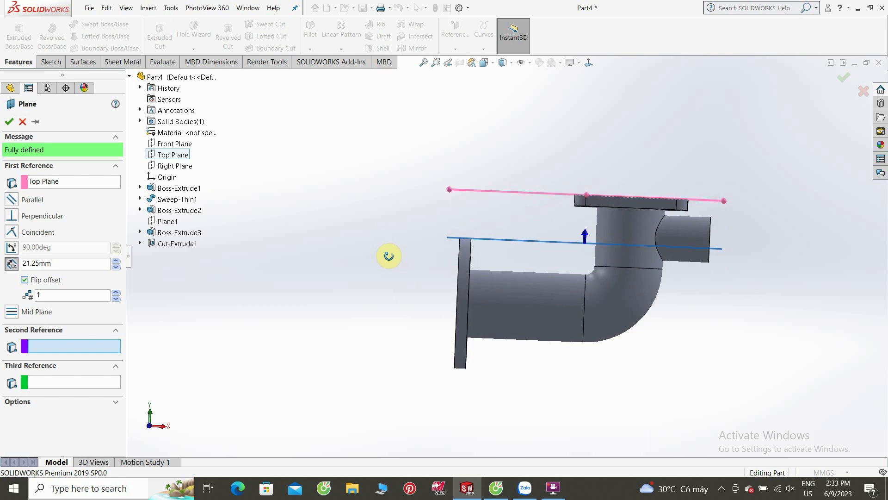
pyautogui.click(9, 121)
# Start a sketch on the new offset plane and draw a circle about 24.5 mm in diameter on the horizontal tube's axis.
pyautogui.moveTo(349, 254); pyautogui.dragTo(507, 254, button='middle')
pyautogui.rightClick(533, 232)
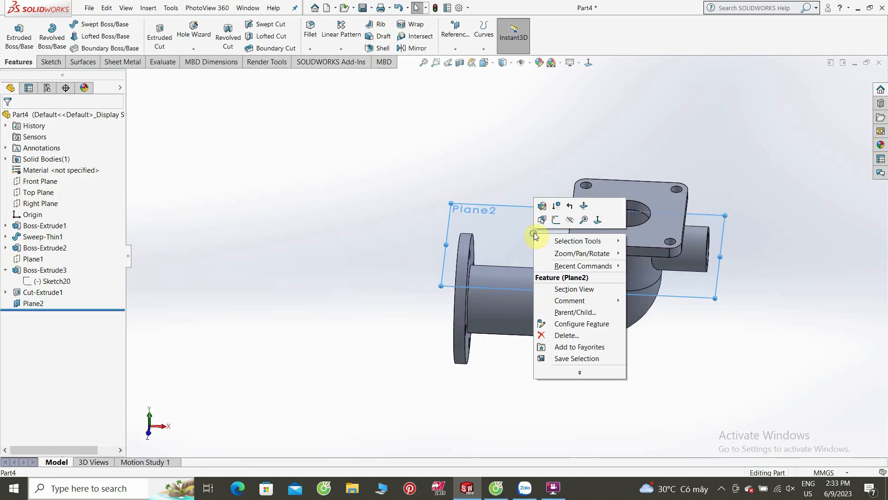
pyautogui.click(557, 220)
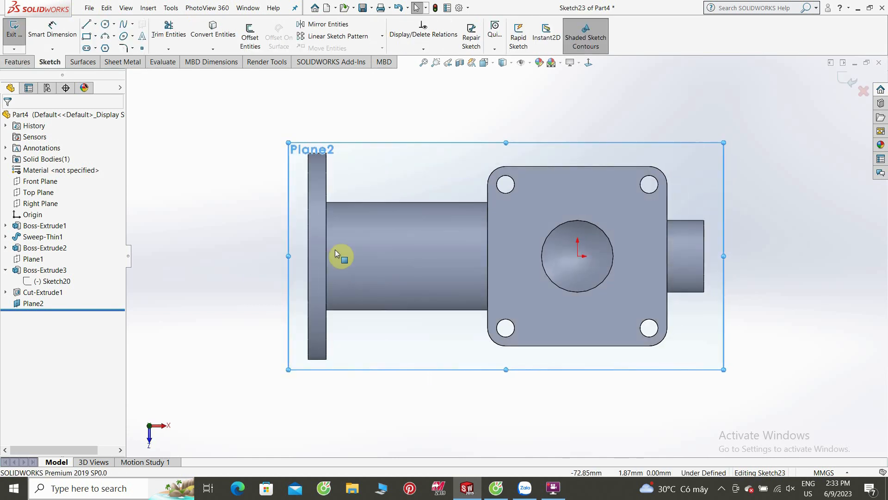
pyautogui.click(106, 25)
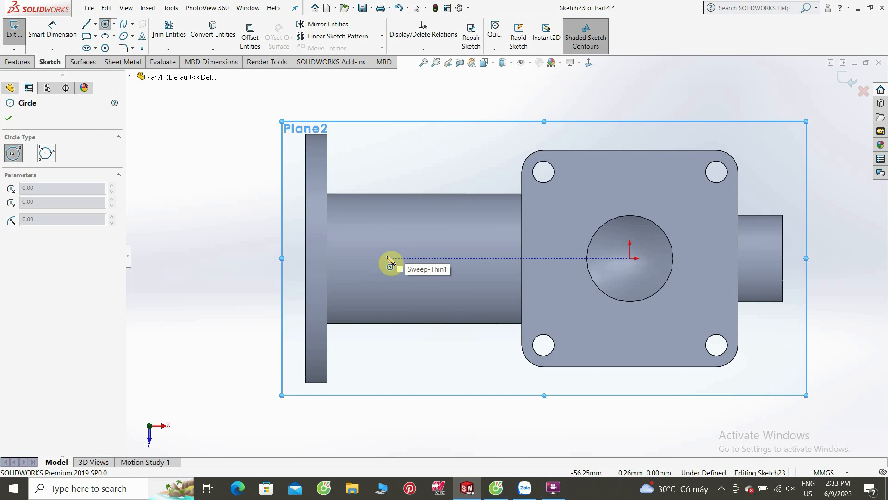
pyautogui.click(400, 258)
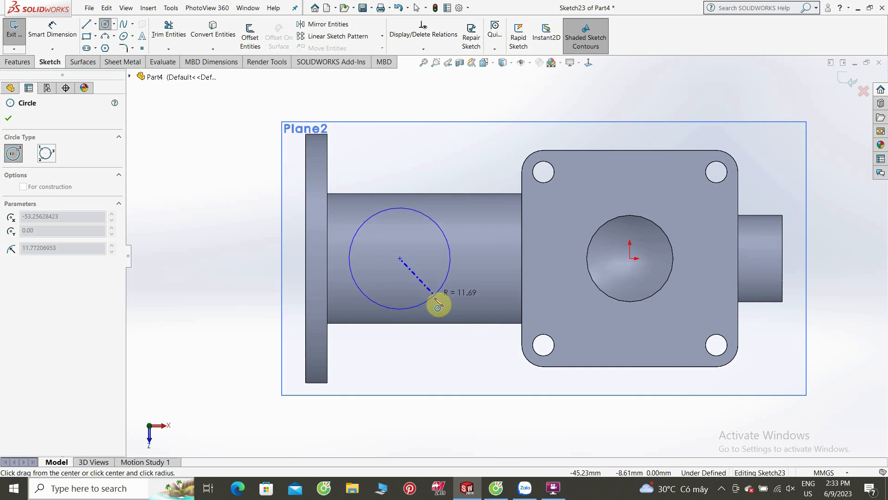
pyautogui.click(440, 303)
# Draw a concentric inner circle about 17.2 mm in diameter inside the circle on the tube's axis.
pyautogui.click(400, 258)
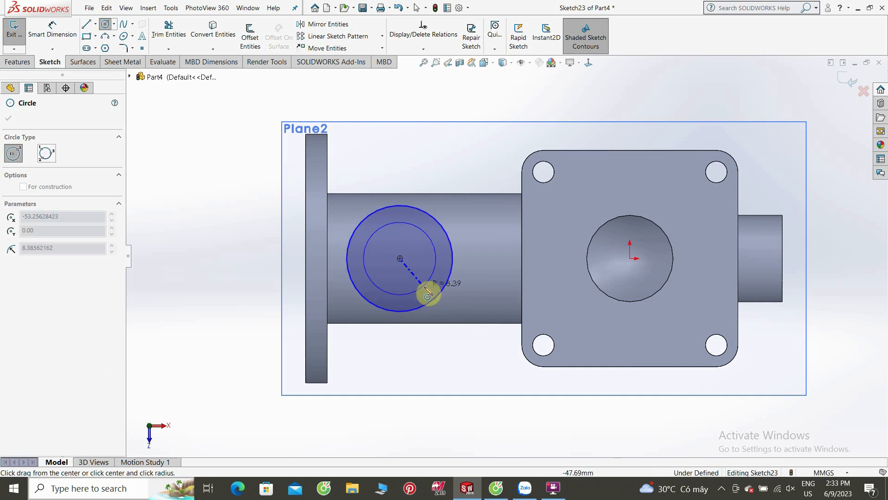
pyautogui.click(420, 289)
pyautogui.click(10, 118)
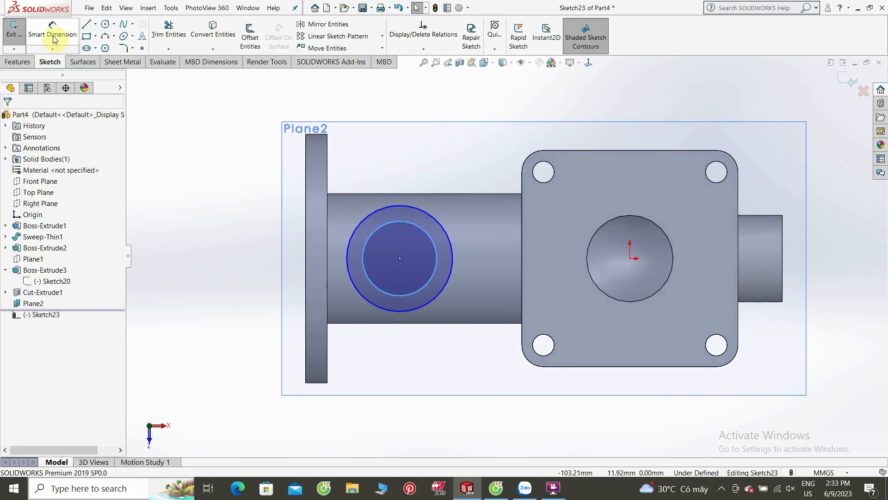
# Dimension the outer circle's diameter as 12.5+12.5 mm.
pyautogui.click(53, 30)
pyautogui.click(363, 226)
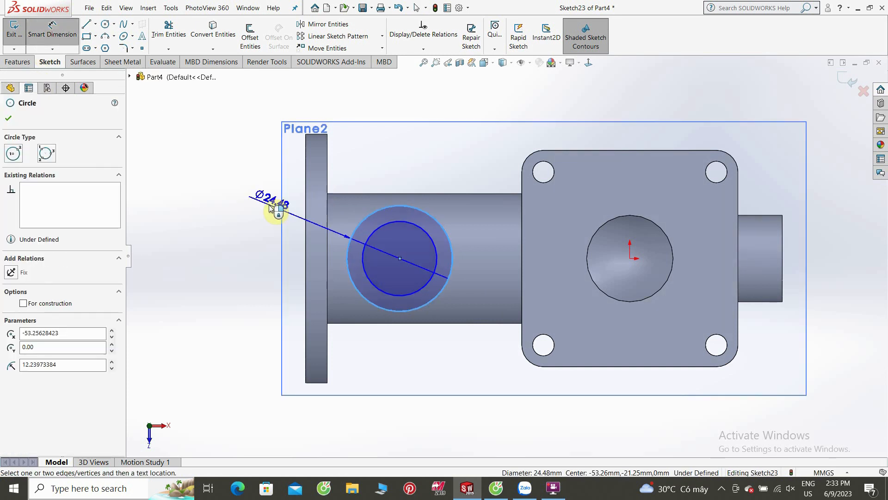
pyautogui.click(251, 212)
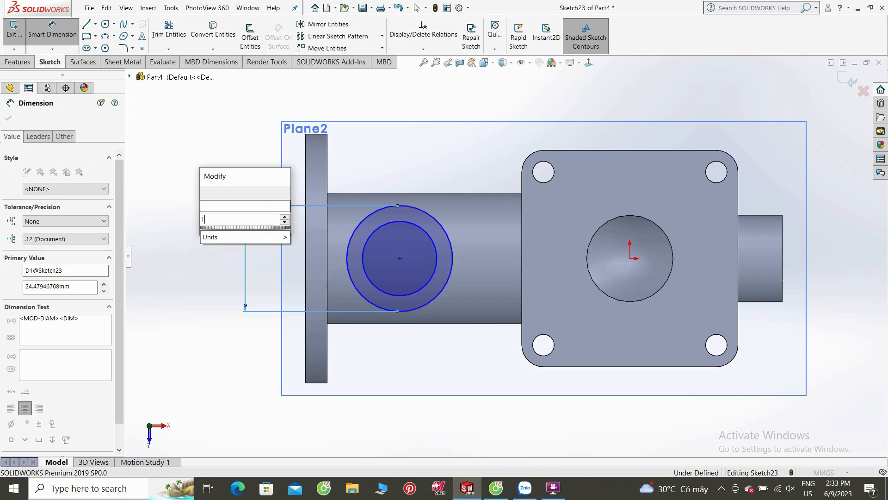
pyautogui.write('12.5+12.5')
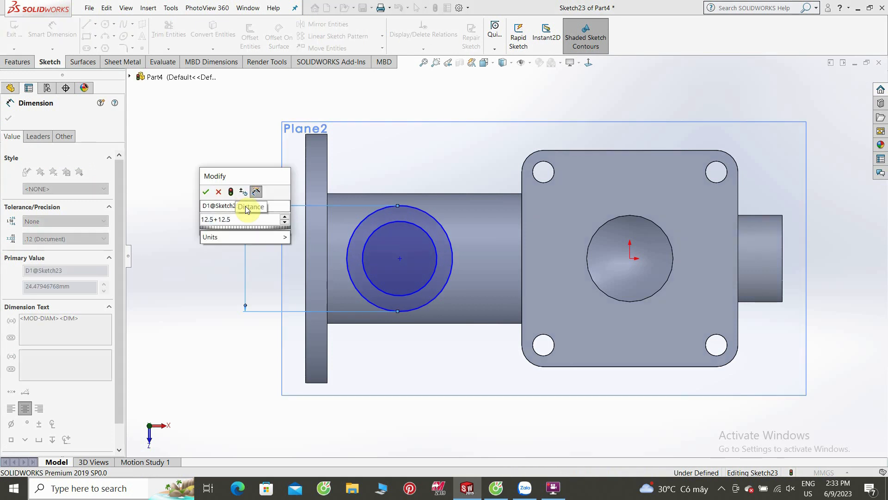
pyautogui.press('Return')
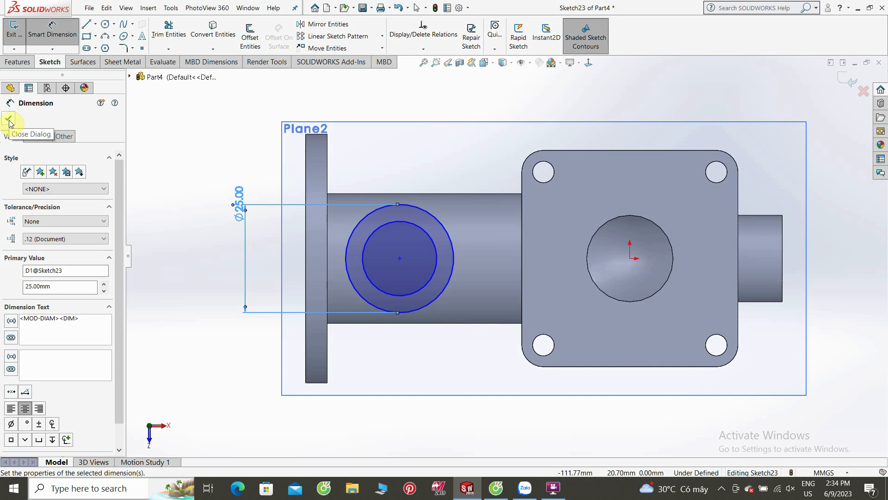
# Set the inner concentric circle's diameter to 15 mm.
pyautogui.click(400, 222)
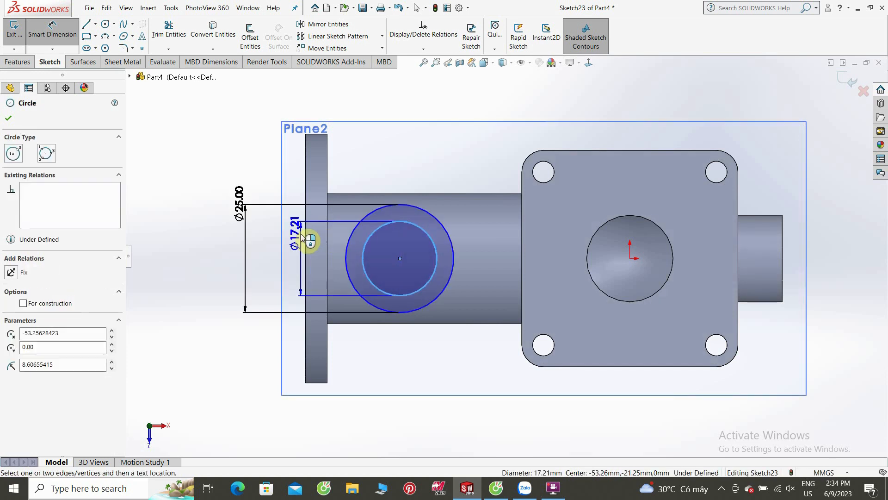
pyautogui.click(267, 249)
pyautogui.write('1')
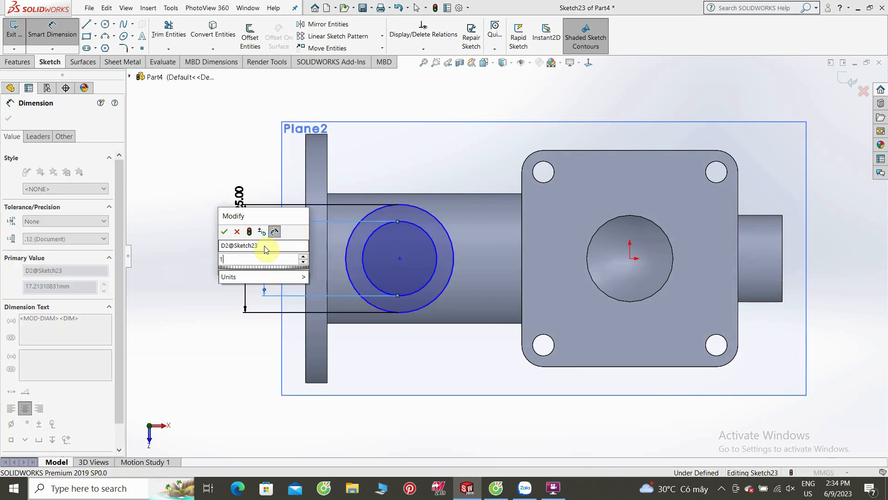
pyautogui.write('5')
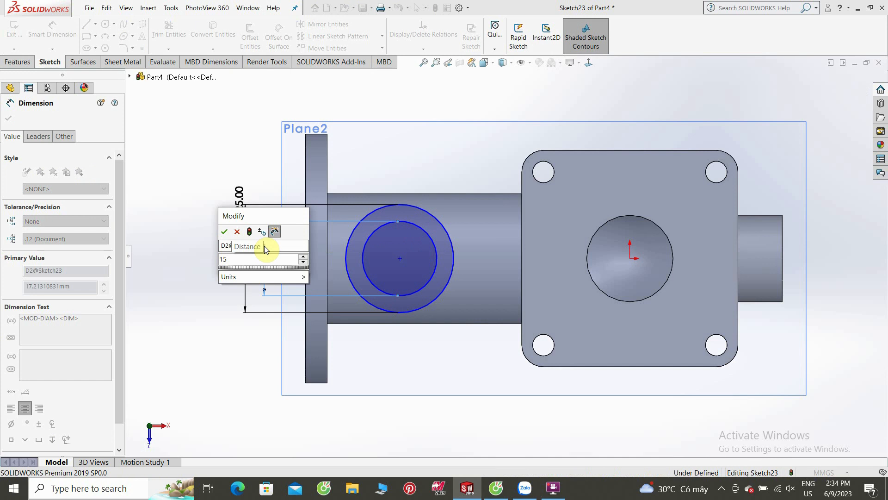
pyautogui.press('Return')
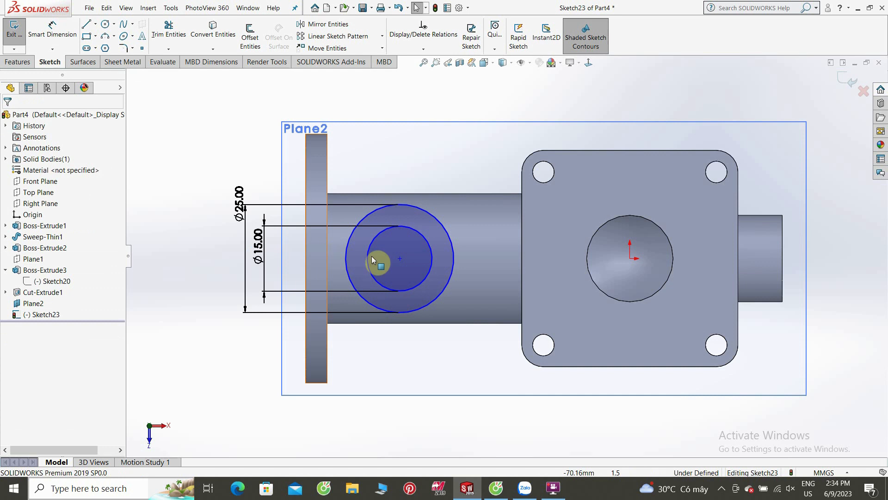
# Delete the 15 mm inner circle together with its dimension.
pyautogui.scroll(3, 412, 263)
pyautogui.scroll(-2, 435, 254)
pyautogui.scroll(-1, 436, 252)
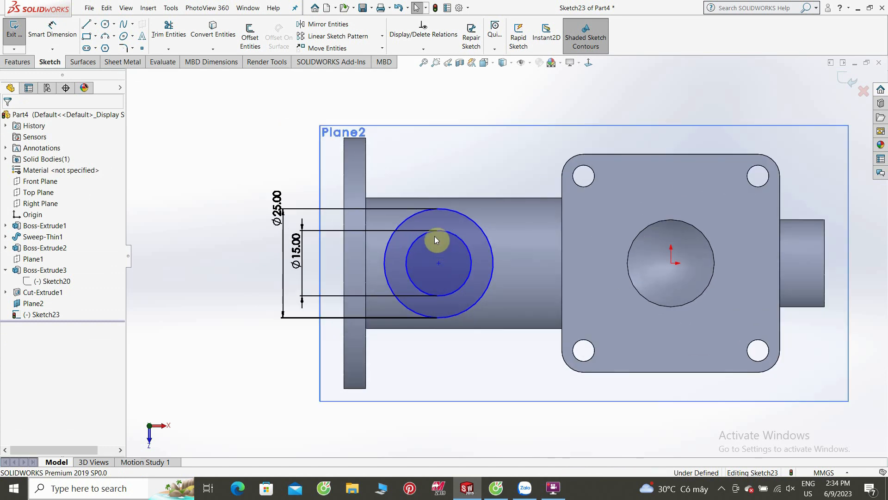
pyautogui.click(435, 232)
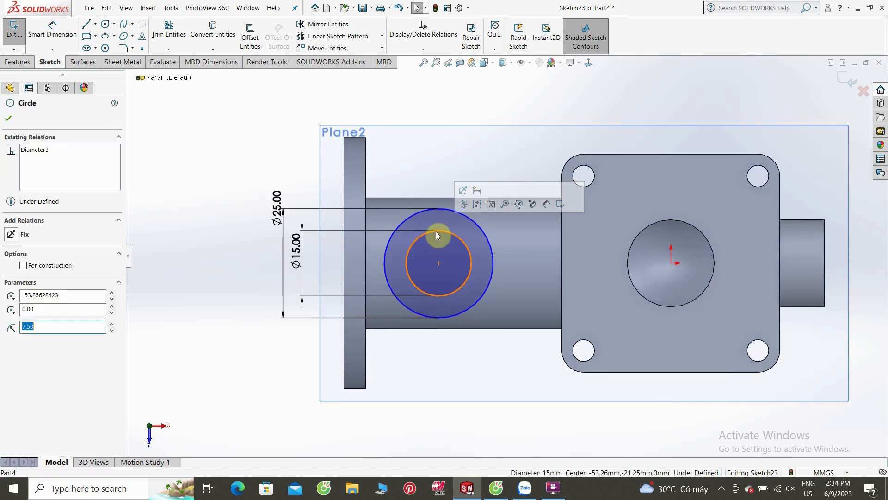
pyautogui.press('Delete')
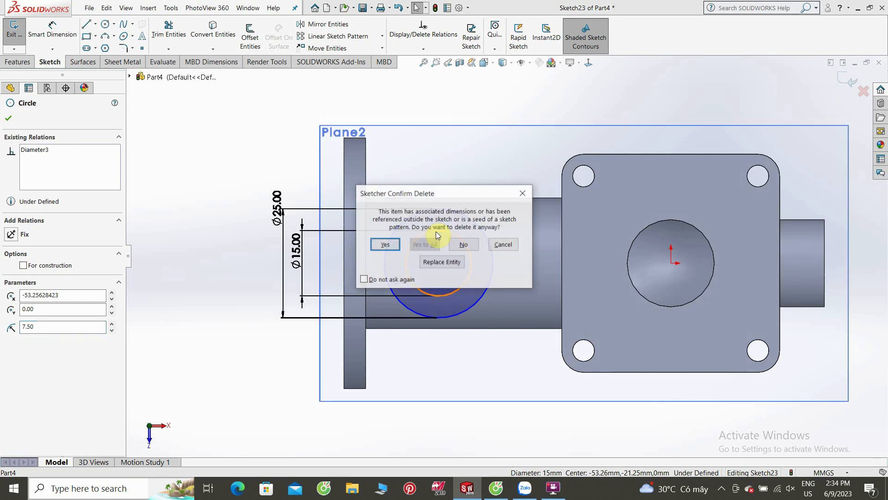
pyautogui.click(398, 246)
# Draw two small circles about 7.4 mm and 8 mm in diameter, vertically aligned above and below the 25 mm circle.
pyautogui.scroll(1, 460, 264)
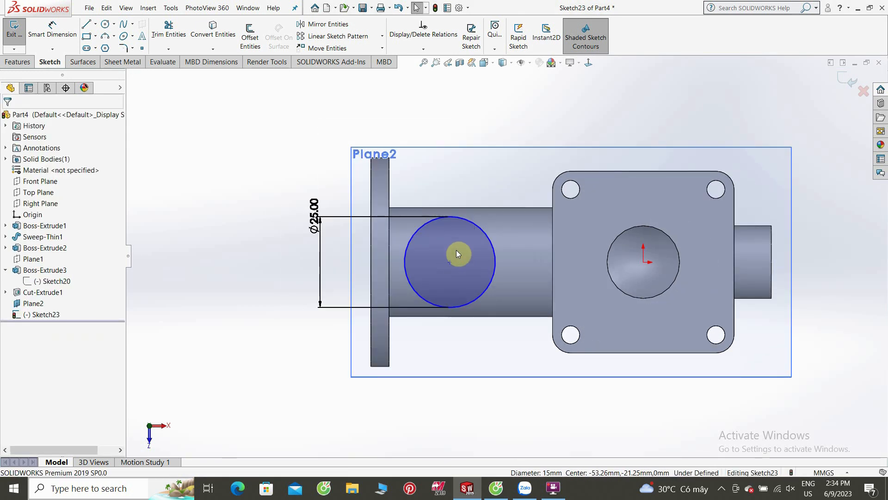
pyautogui.scroll(1, 471, 244)
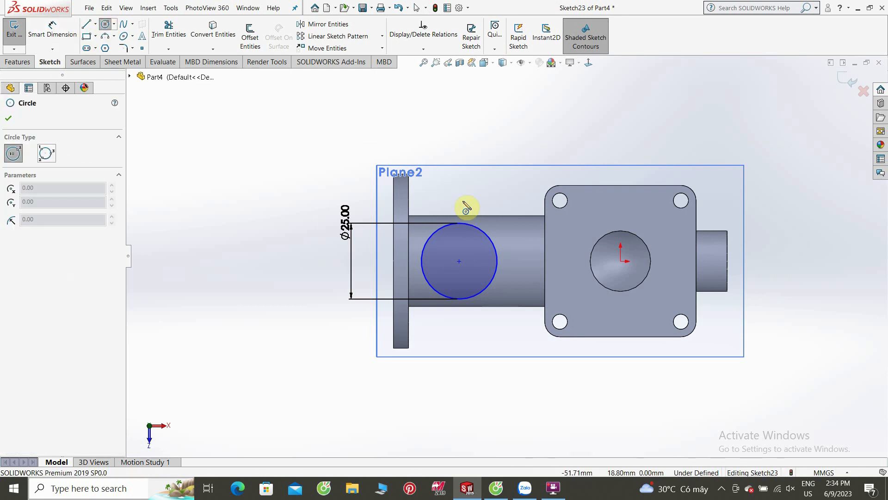
pyautogui.moveTo(459, 201); pyautogui.dragTo(470, 201)
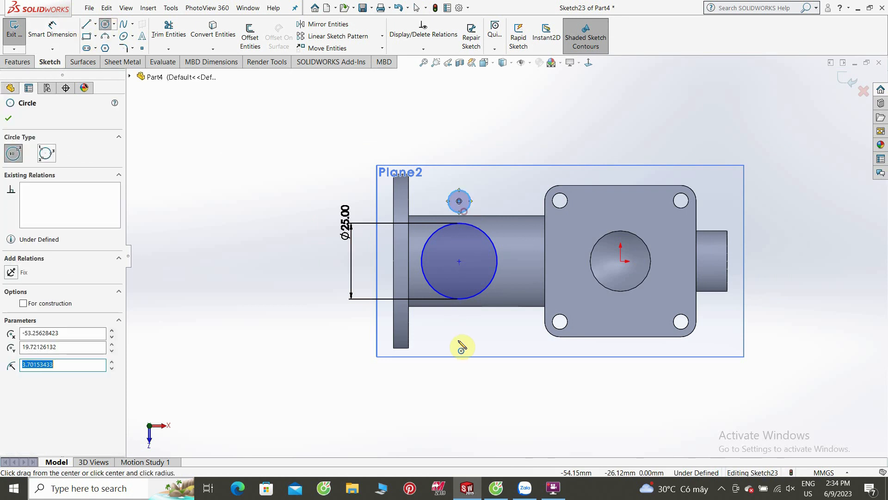
pyautogui.moveTo(459, 322); pyautogui.dragTo(470, 328)
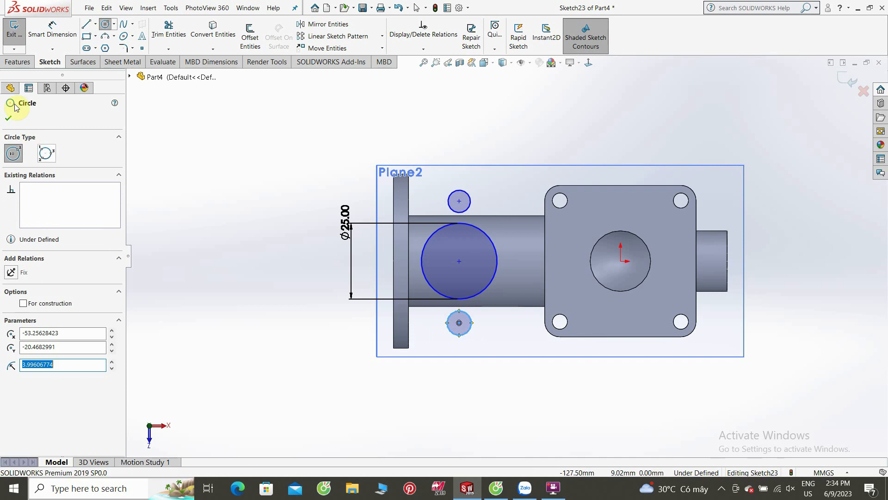
pyautogui.click(11, 121)
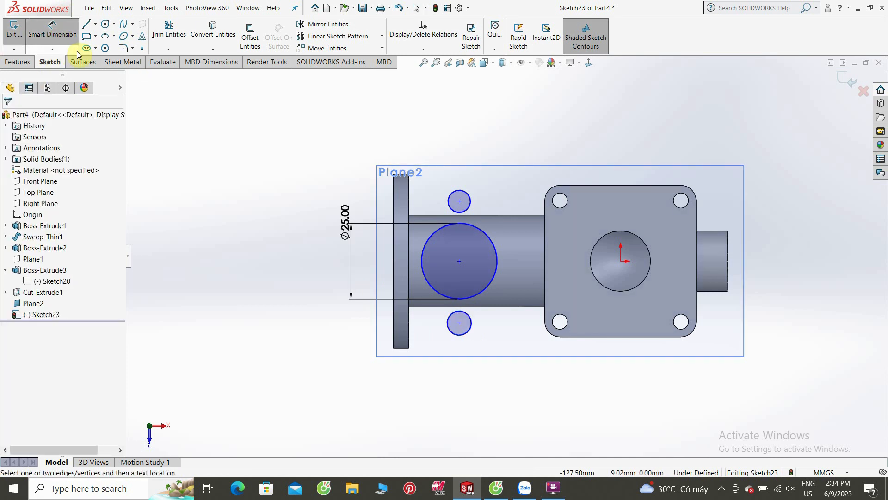
# Make the two small circles above and below the 25 mm circle equal in size.
pyautogui.scroll(-2, 498, 236)
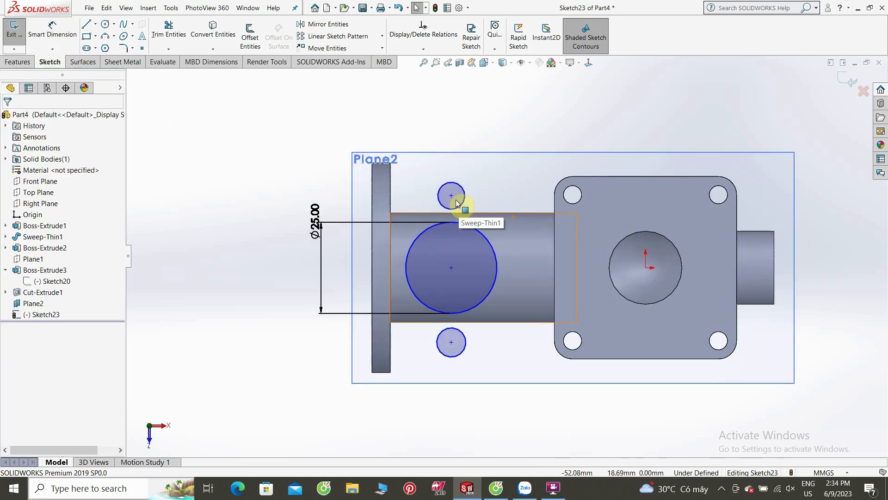
pyautogui.click(465, 349)
pyautogui.keyDown('ctrl'); pyautogui.click(466, 346); pyautogui.keyUp('ctrl')
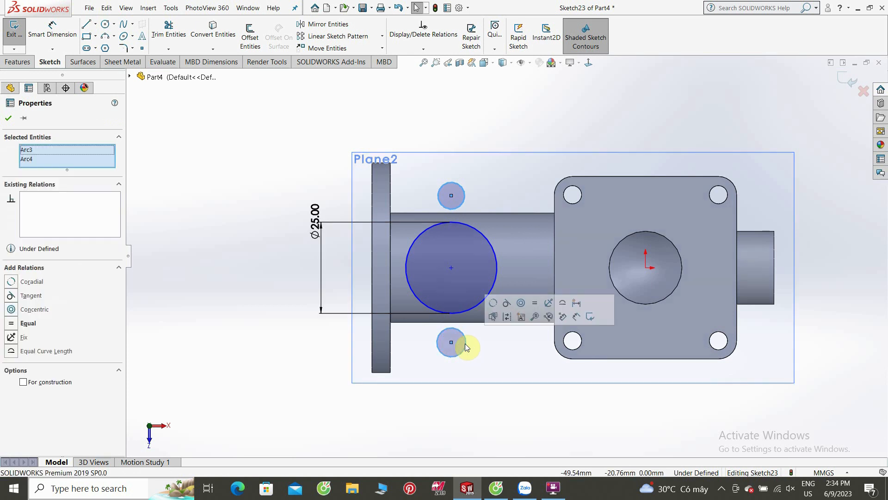
pyautogui.click(509, 301)
pyautogui.click(490, 374)
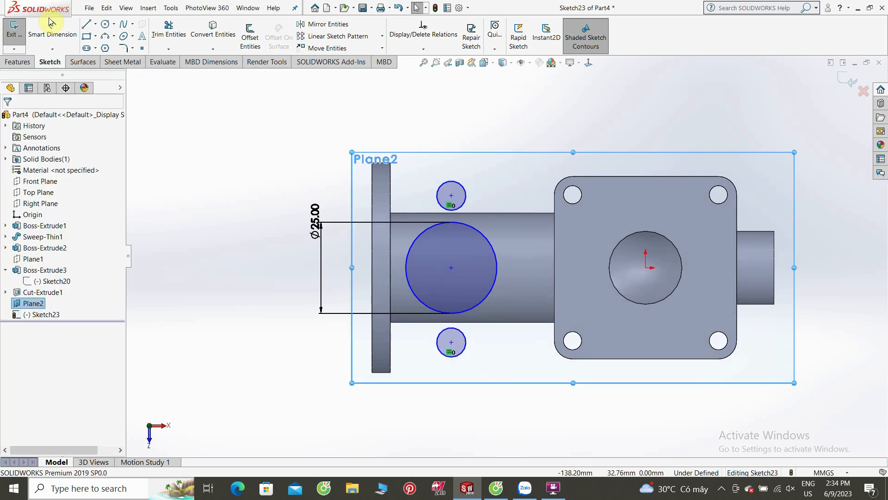
# Set the diameter of the equal small circles to 5 mm.
pyautogui.click(51, 24)
pyautogui.click(441, 191)
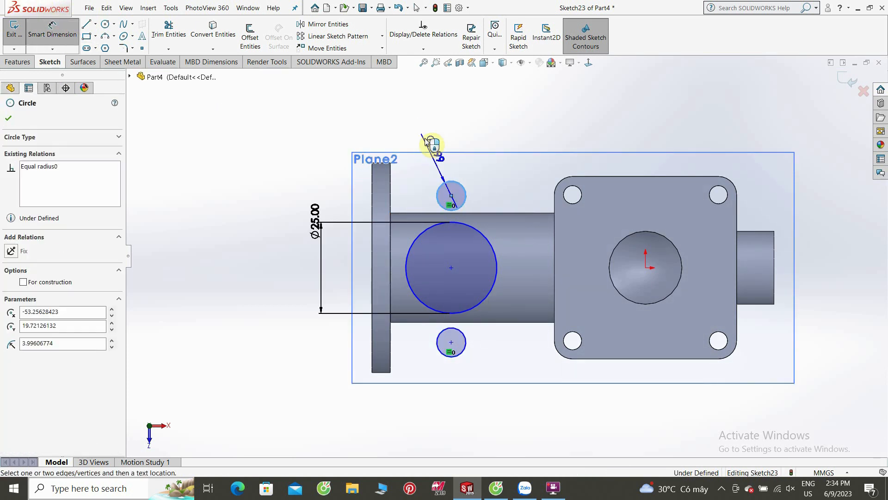
pyautogui.click(428, 138)
pyautogui.write('5.00mm')
pyautogui.press('Return')
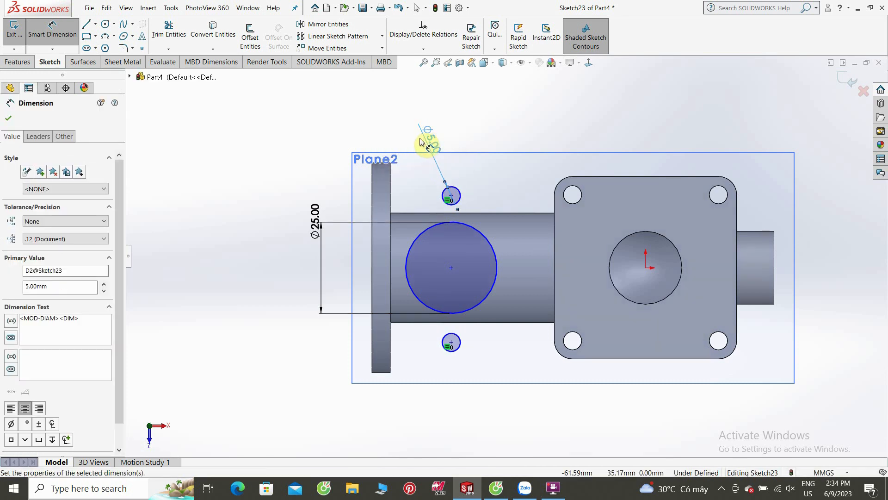
# Draw a concentric circle around each 5 mm circle, about 12.1 mm in diameter on the upper one and 10.7 mm on the lower.
pyautogui.click(106, 24)
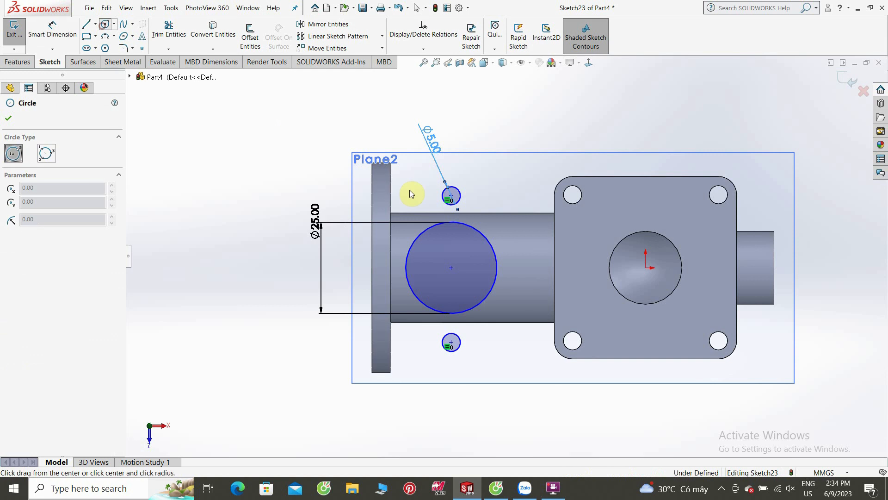
pyautogui.click(452, 195)
pyautogui.click(468, 210)
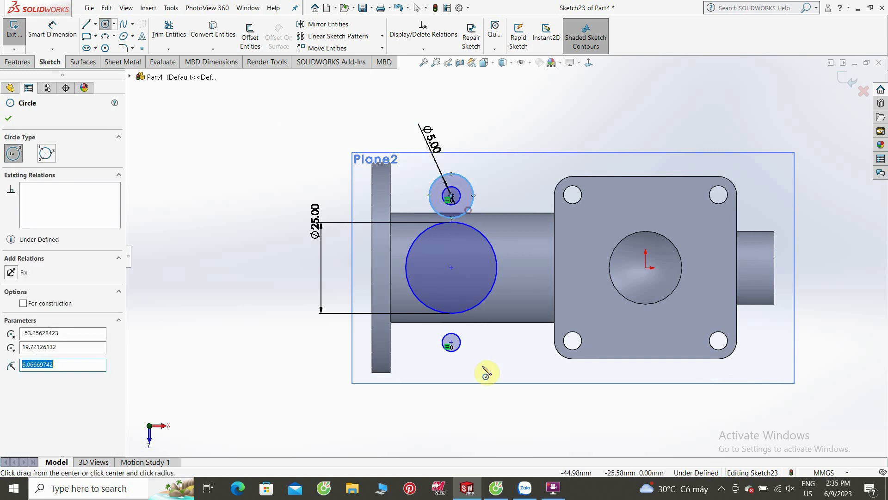
pyautogui.click(451, 343)
pyautogui.click(468, 353)
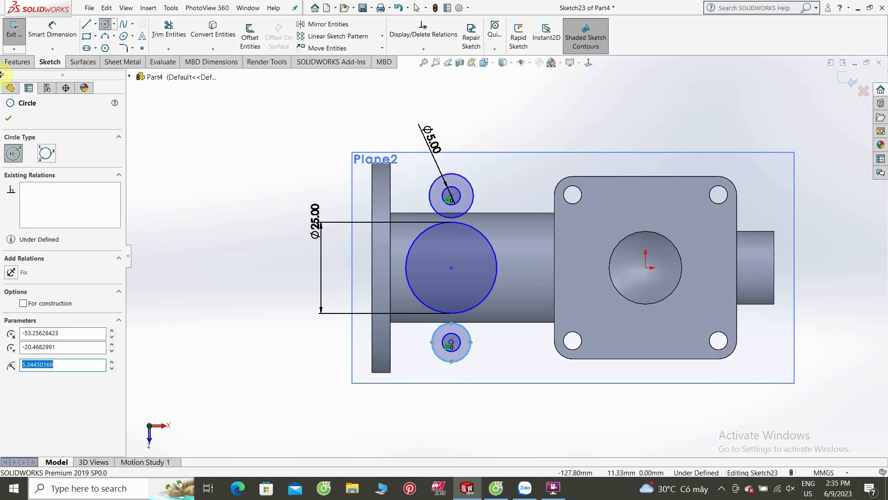
pyautogui.click(10, 119)
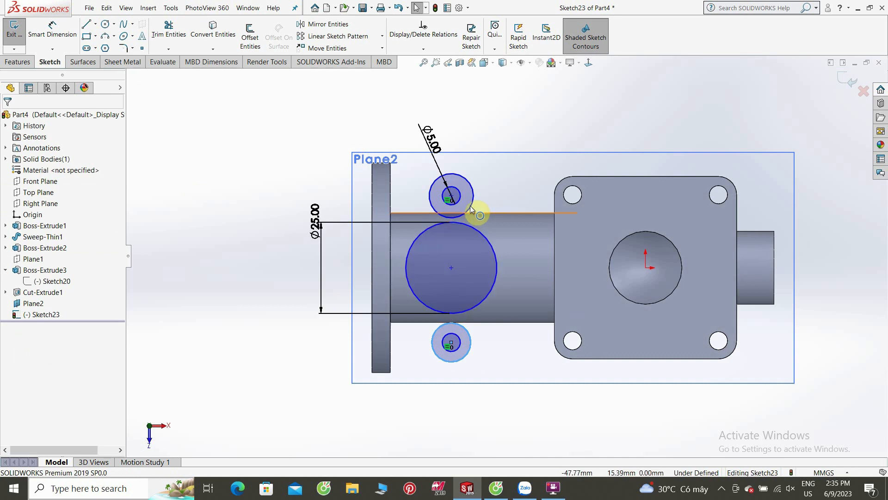
# Add an equal relation between the two outer circles surrounding the 5 mm circles.
pyautogui.click(471, 190)
pyautogui.keyDown('ctrl'); pyautogui.click(470, 340); pyautogui.keyUp('ctrl')
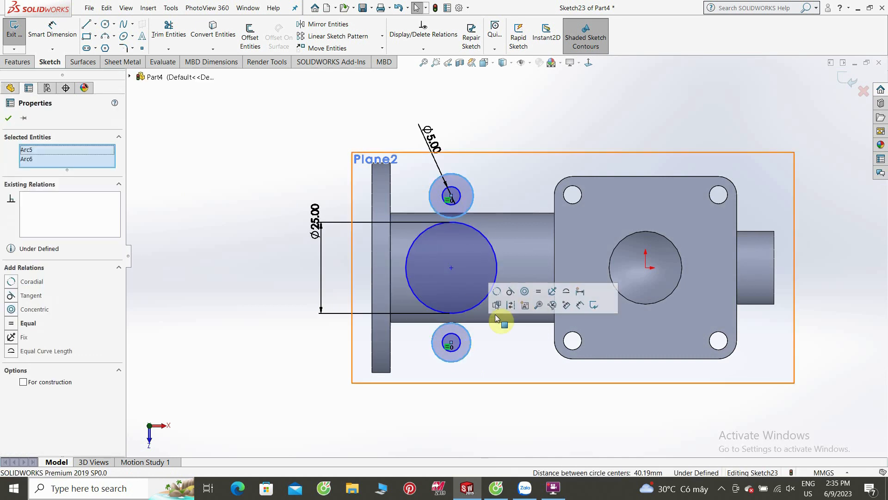
pyautogui.press('Escape')
# Set the diameter of the equal circles around the 5 mm circles to 8 mm.
pyautogui.click(53, 30)
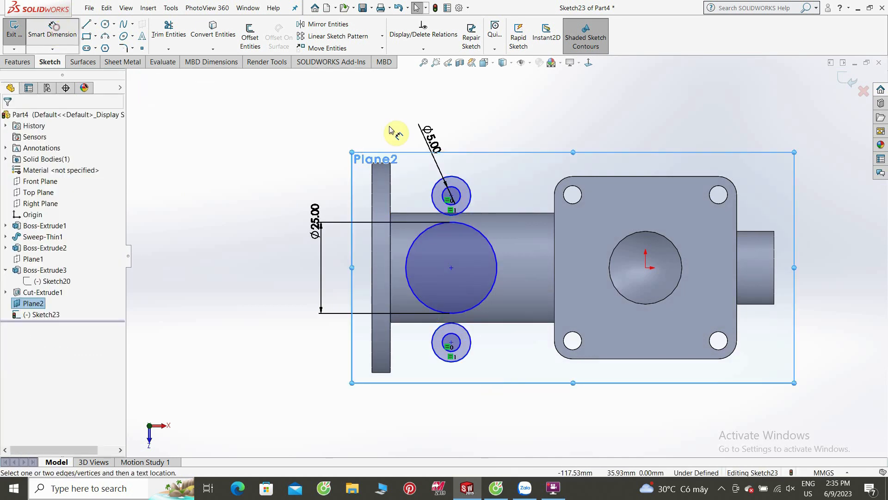
pyautogui.click(462, 180)
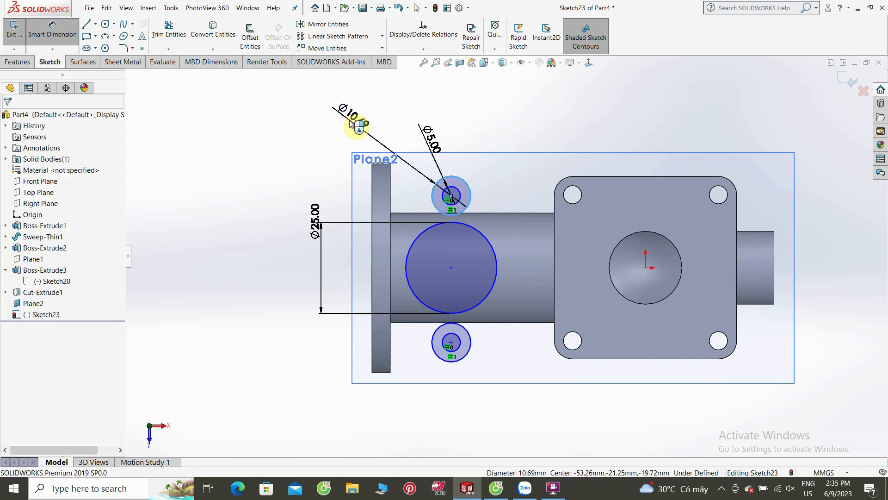
pyautogui.click(350, 121)
pyautogui.write('8')
pyautogui.press('Return')
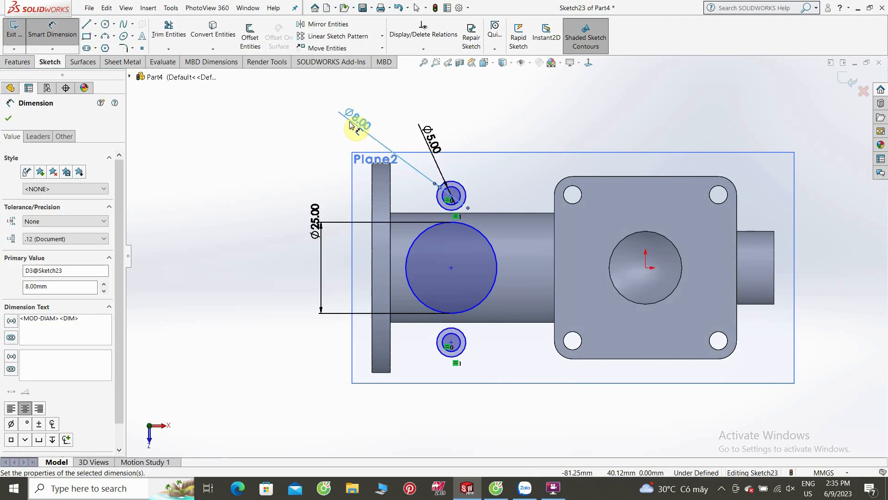
# Add vertical relations between the 25 mm circle's centre and the centres of the upper and lower small circles.
pyautogui.click(9, 118)
pyautogui.scroll(-2, 440, 227)
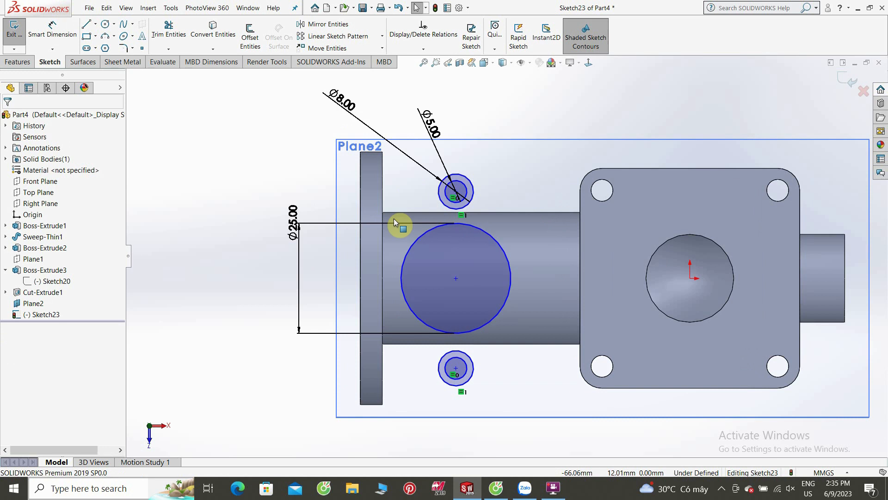
pyautogui.click(456, 191)
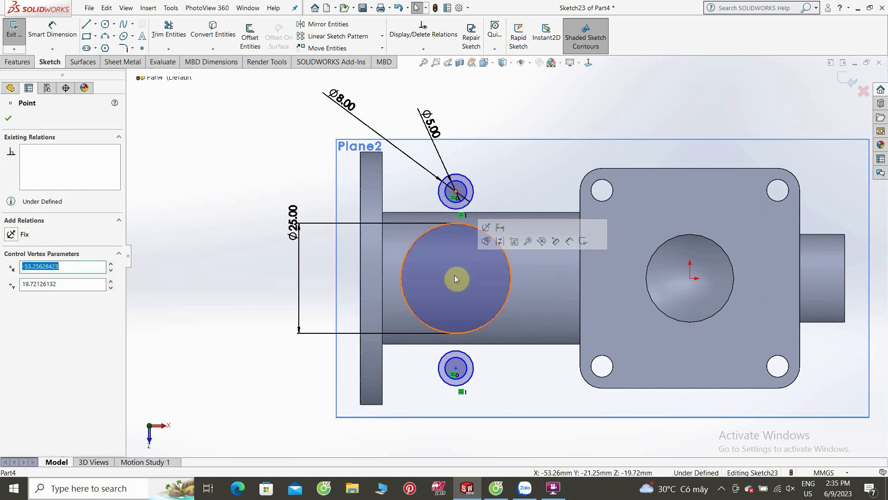
pyautogui.keyDown('ctrl'); pyautogui.click(456, 277); pyautogui.keyUp('ctrl')
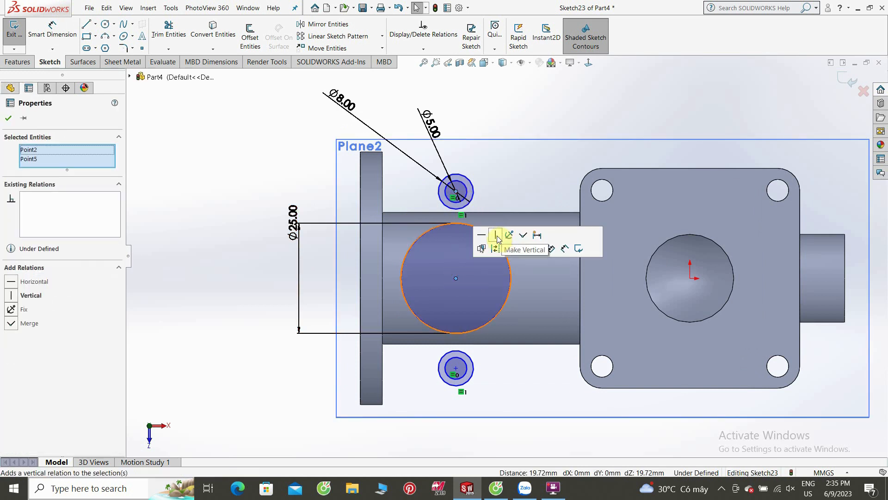
pyautogui.click(501, 239)
pyautogui.click(273, 386)
pyautogui.click(456, 368)
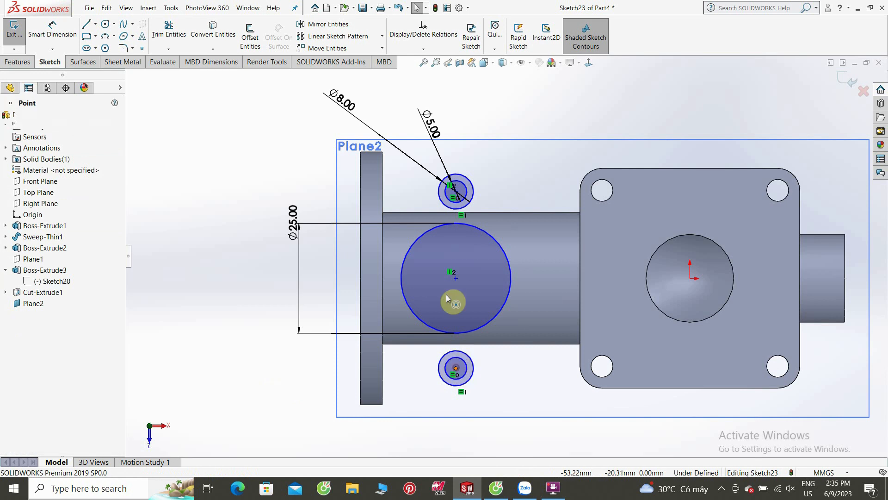
pyautogui.keyDown('ctrl'); pyautogui.click(455, 277); pyautogui.keyUp('ctrl')
pyautogui.click(503, 239)
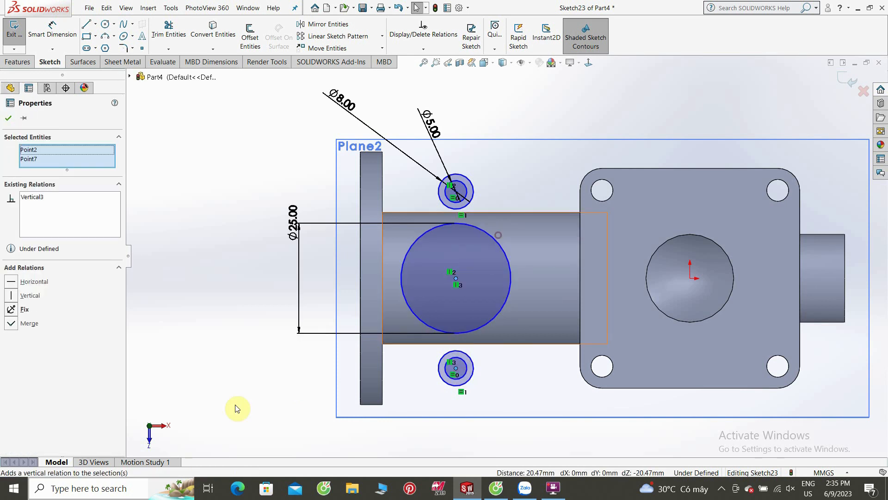
# Dimension the distance between the centres of the upper and lower small circles as 35 mm.
pyautogui.click(73, 32)
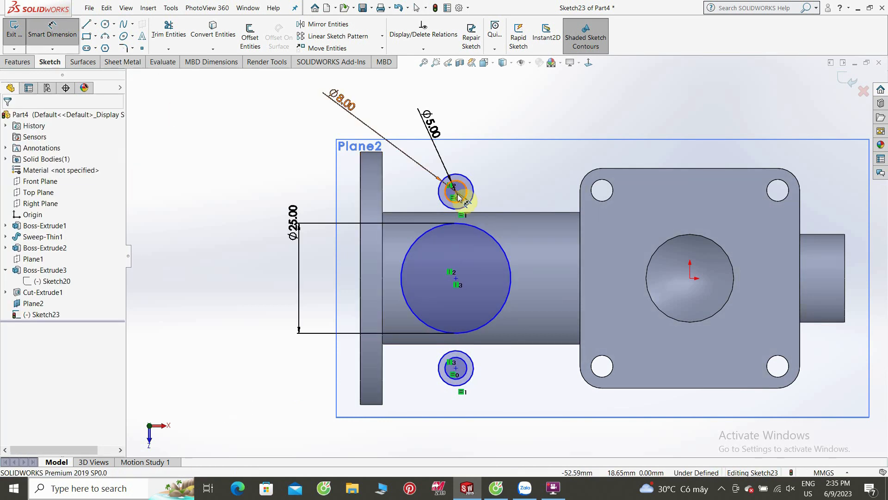
pyautogui.click(456, 193)
pyautogui.click(455, 369)
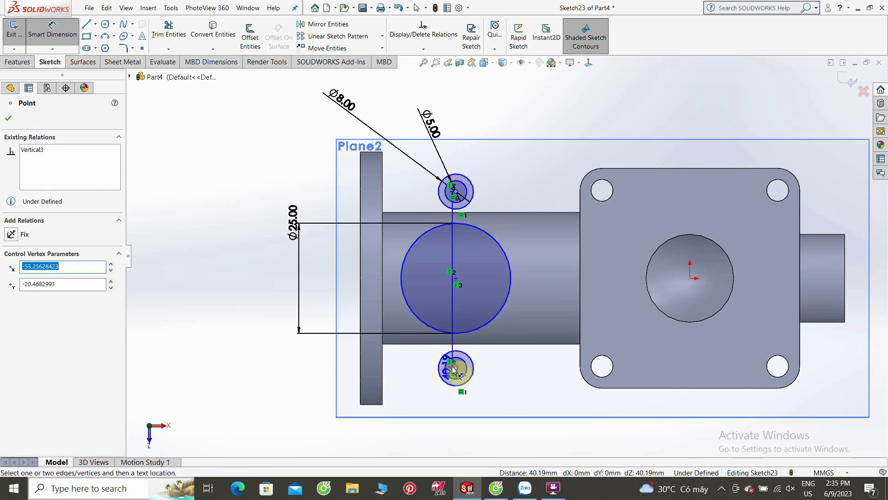
pyautogui.click(270, 292)
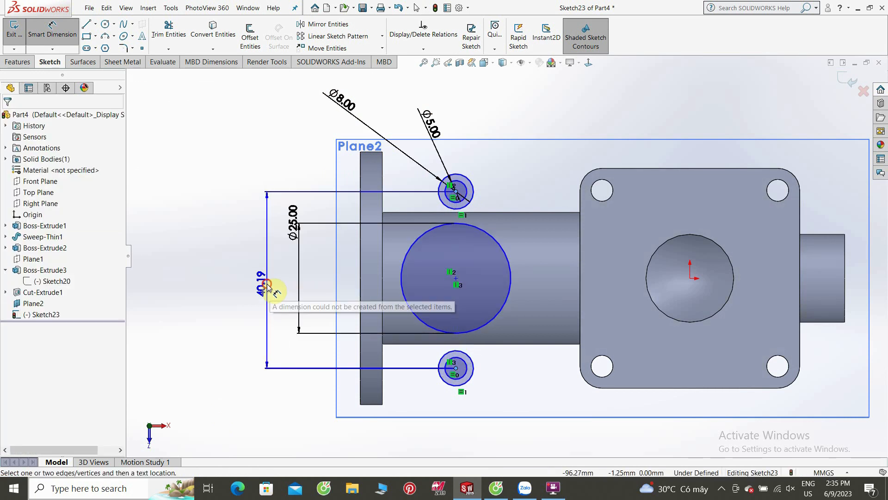
pyautogui.write('35')
pyautogui.press('Return')
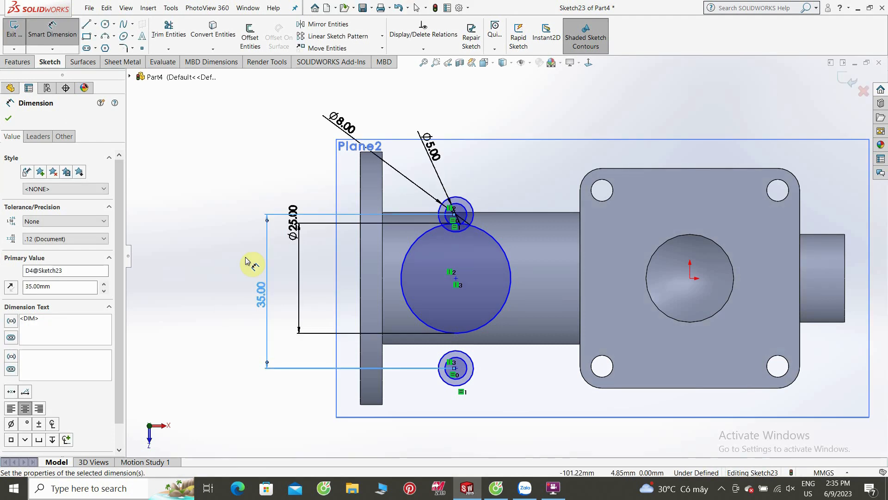
pyautogui.scroll(-2, 456, 240)
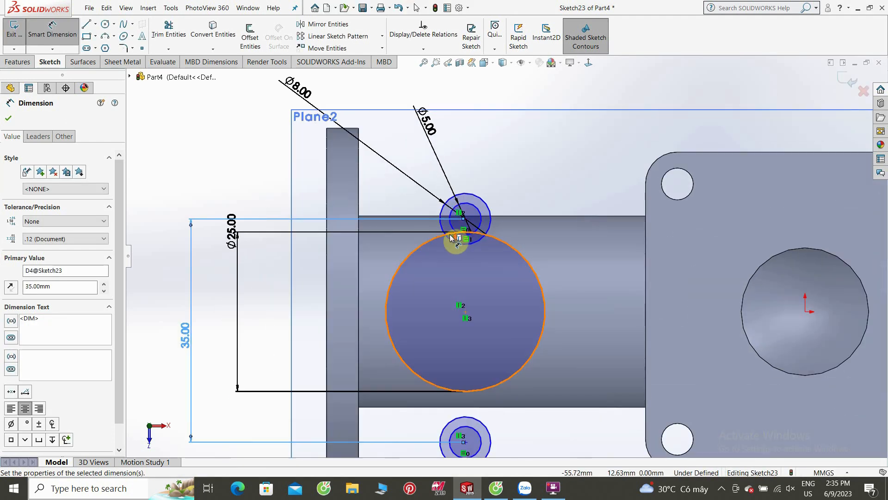
pyautogui.scroll(3, 455, 361)
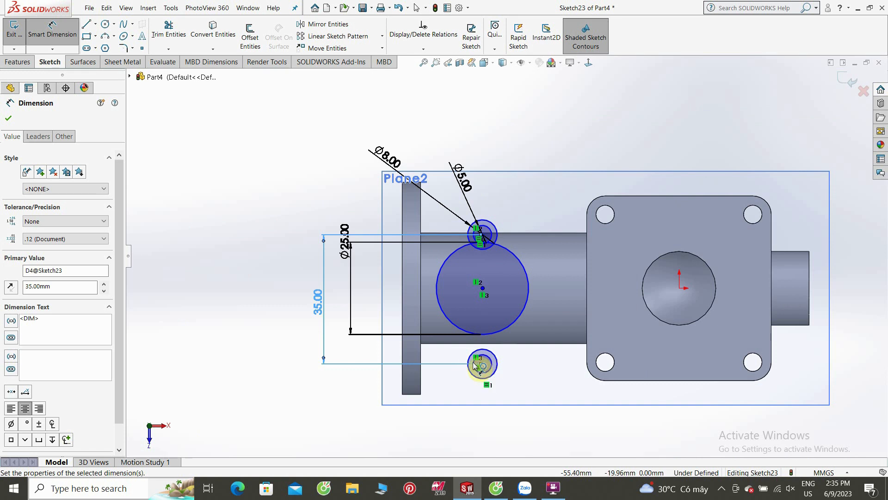
# Remove the 35 mm distance dimension and the trial dimension from the upper small circle's centre to the 25 mm circle's centre.
pyautogui.moveTo(482, 363); pyautogui.dragTo(483, 288)
pyautogui.doubleClick(319, 284)
pyautogui.click(322, 287)
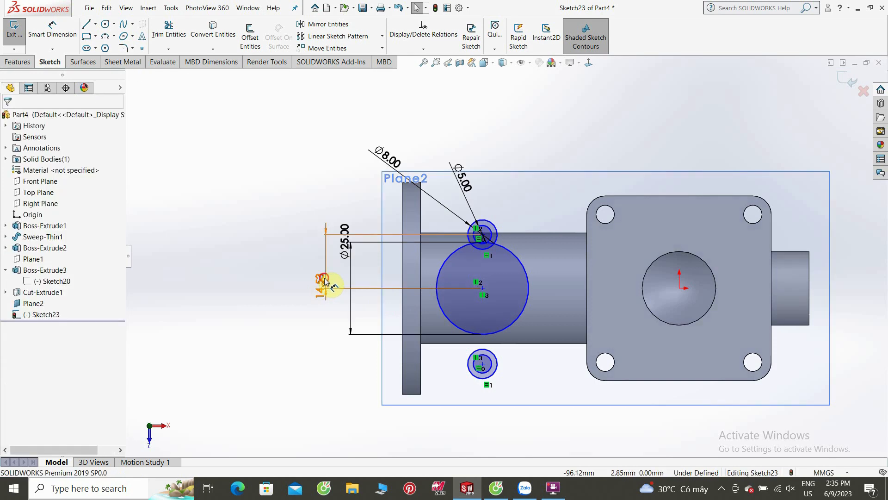
pyautogui.press('Delete')
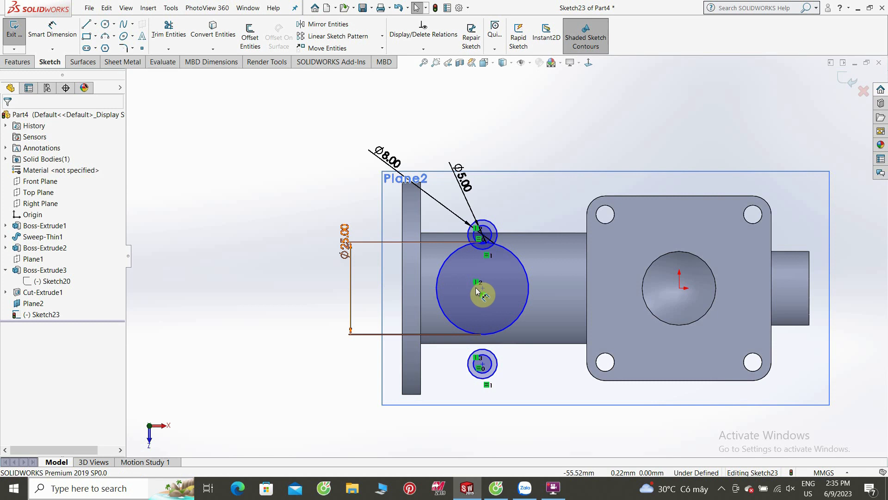
# Dimension the distance from the upper small circle's centre to the 25 mm circle's centre as 35/2, i.e. 17.5 mm.
pyautogui.moveTo(481, 289); pyautogui.dragTo(482, 234)
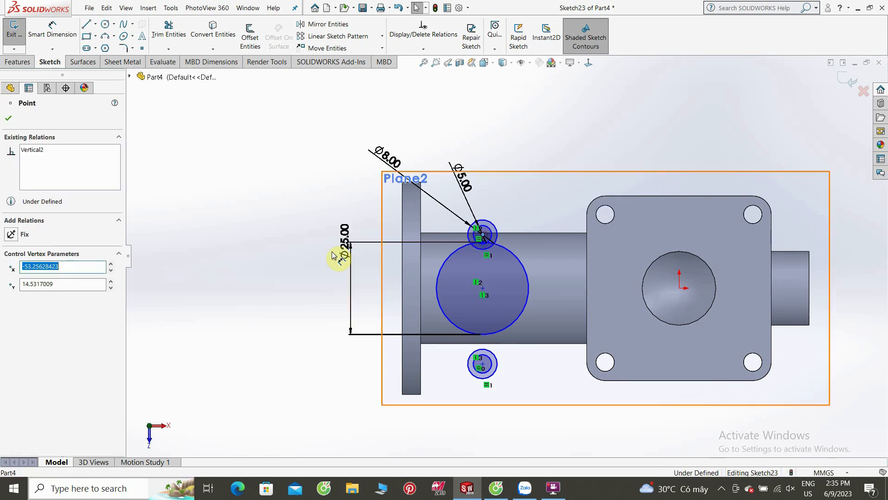
pyautogui.click(483, 287)
pyautogui.click(52, 29)
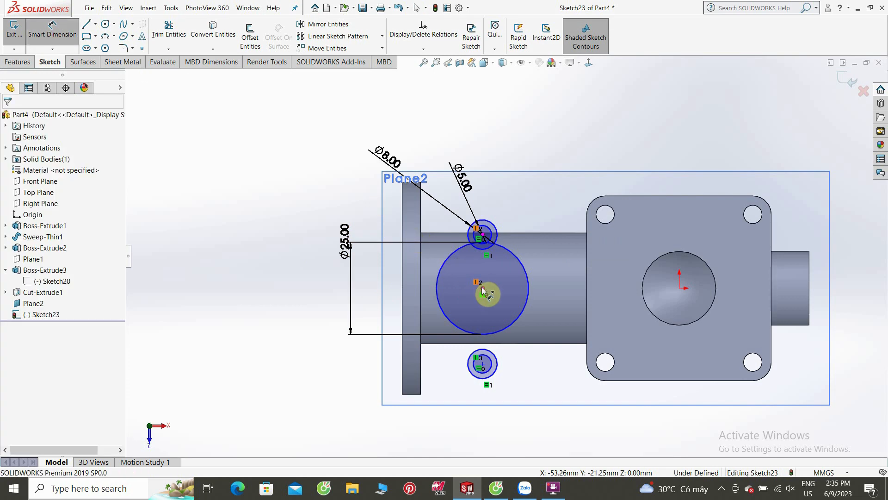
pyautogui.click(481, 235)
pyautogui.click(482, 287)
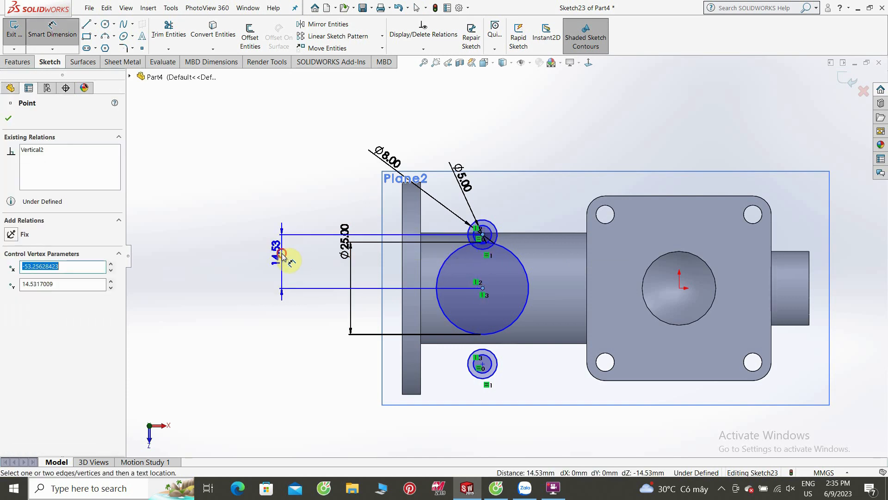
pyautogui.click(283, 257)
pyautogui.write('17.5')
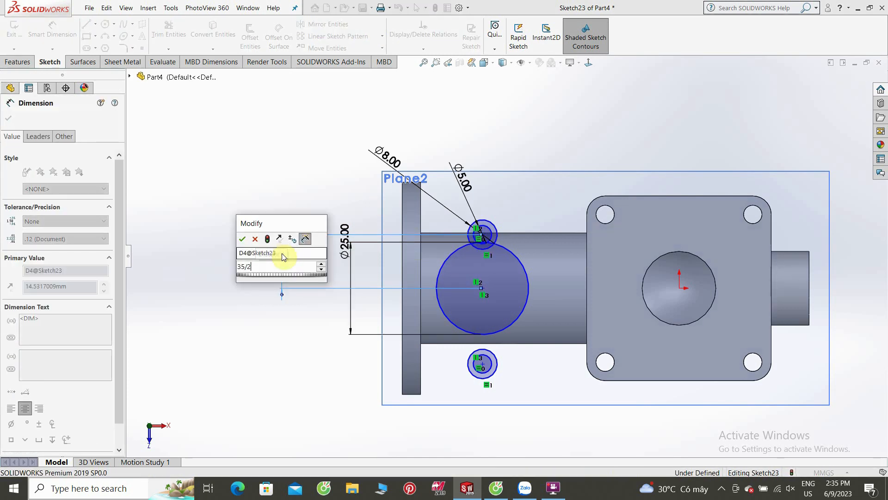
pyautogui.press('Return')
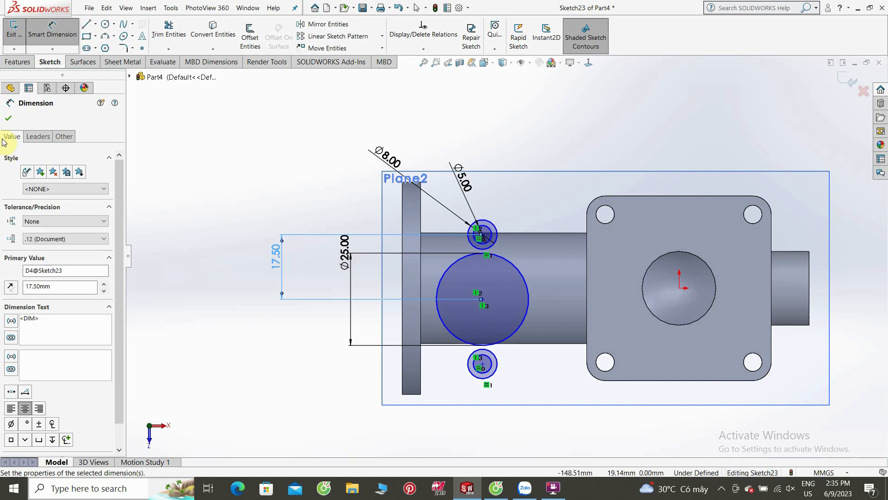
pyautogui.click(8, 118)
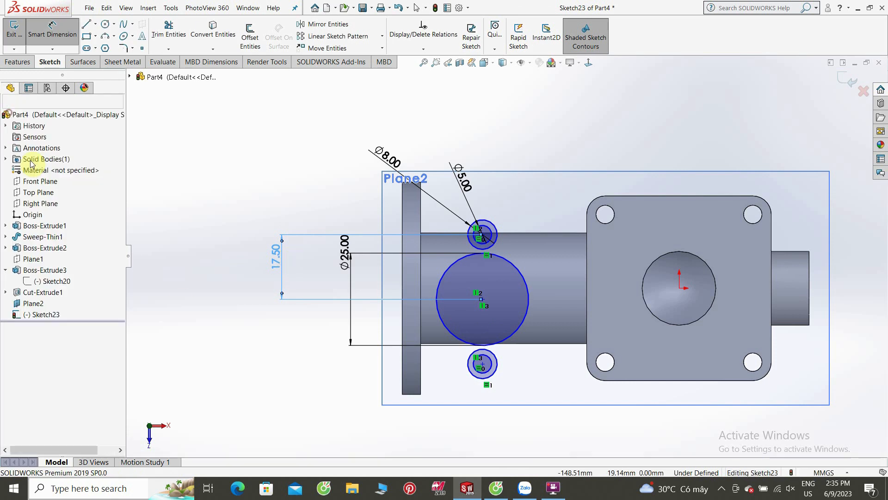
# Add a horizontal relation between the 25 mm circle's centre and the sketch origin.
pyautogui.click(482, 298)
pyautogui.keyDown('ctrl'); pyautogui.click(679, 288); pyautogui.keyUp('ctrl')
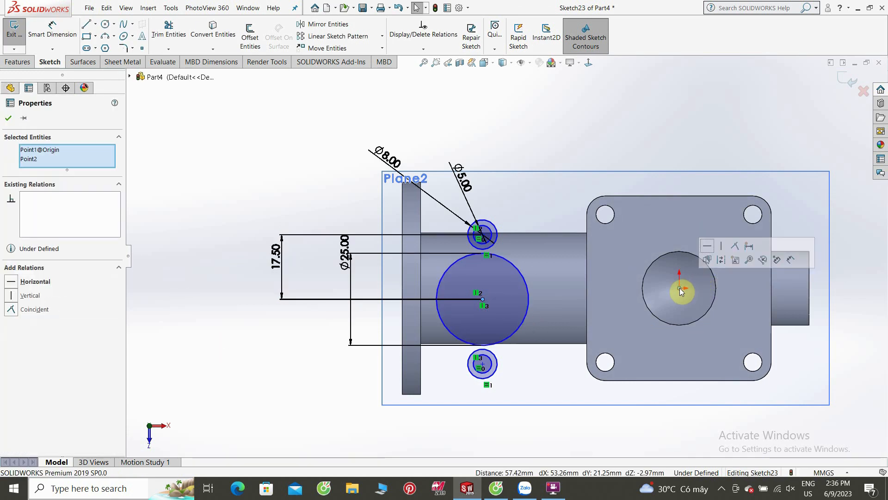
pyautogui.click(705, 253)
pyautogui.click(232, 397)
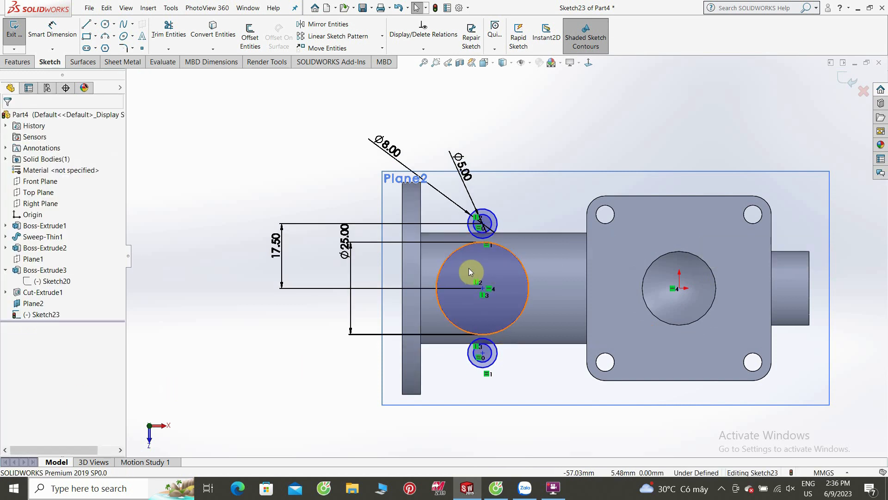
# Draw a line tangent to the upper 8 mm circle and the 25 mm circle along their left sides.
pyautogui.scroll(-2, 470, 271)
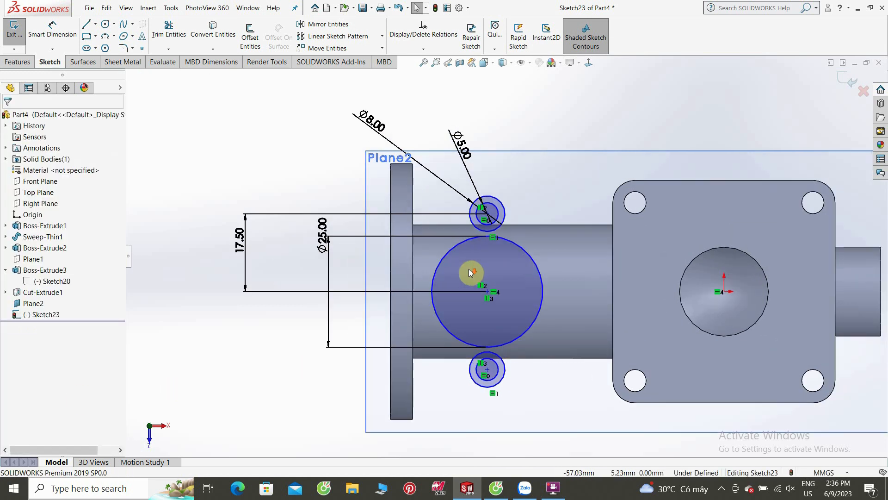
pyautogui.click(86, 26)
pyautogui.click(471, 204)
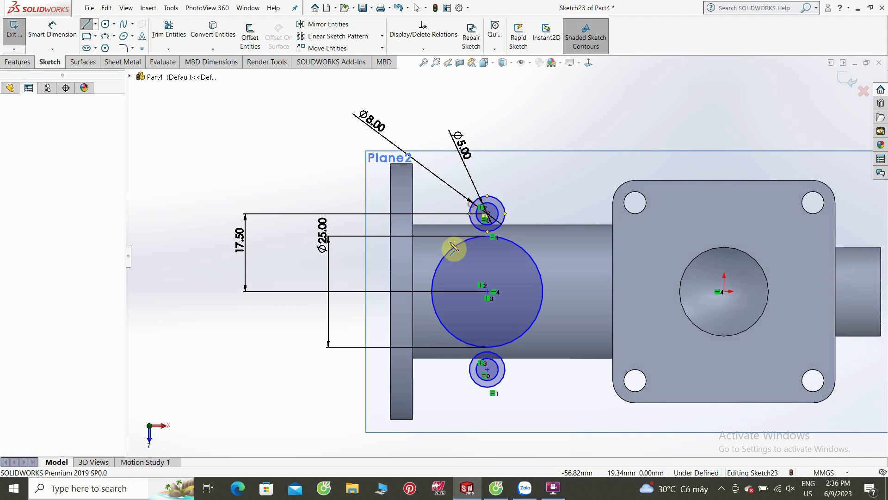
pyautogui.click(439, 264)
pyautogui.rightClick(471, 231)
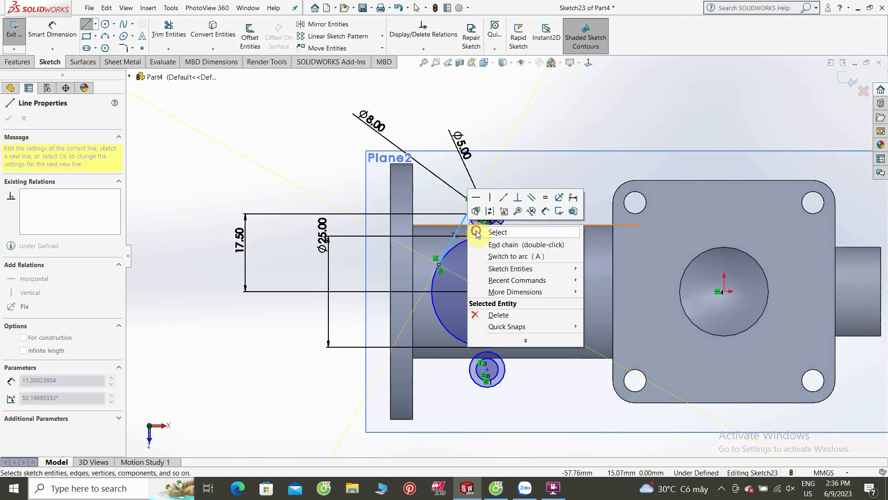
pyautogui.click(481, 232)
# Draw a line about 15.3 mm long tangent to the upper 8 mm circle and the 25 mm circle along their right sides.
pyautogui.press('l')
pyautogui.scroll(-3, 518, 273)
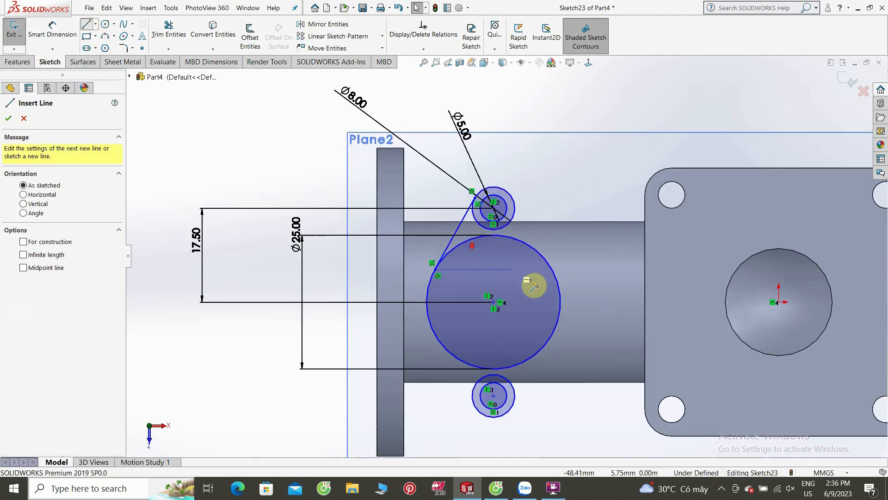
pyautogui.click(509, 183)
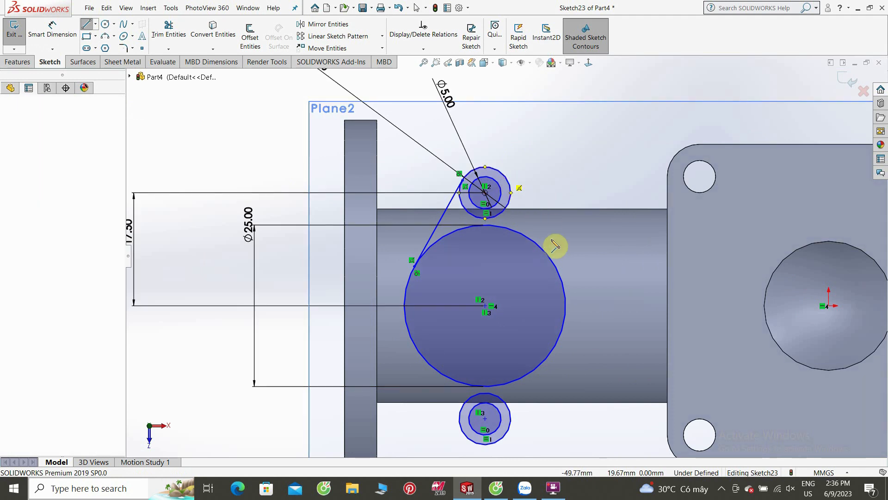
pyautogui.click(560, 273)
pyautogui.rightClick(561, 272)
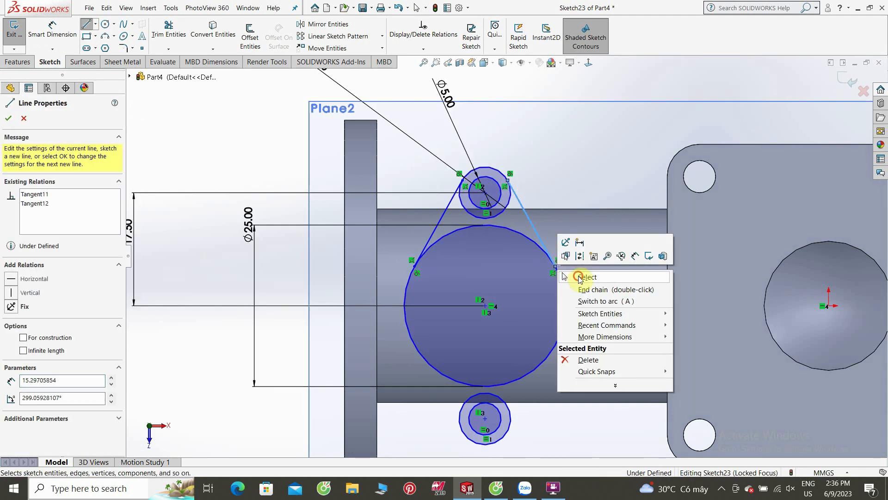
pyautogui.click(573, 277)
# Draw a line tangent to the lower 8 mm circle and the 25 mm circle along their right sides.
pyautogui.click(90, 24)
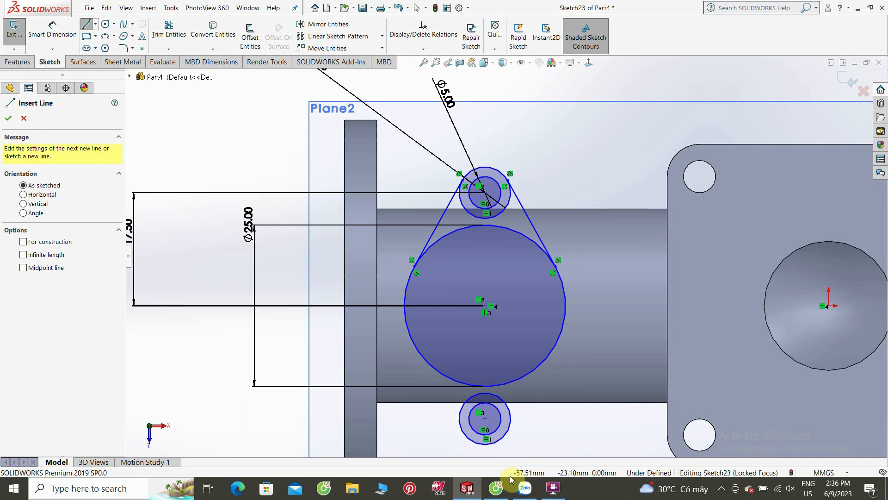
pyautogui.click(507, 440)
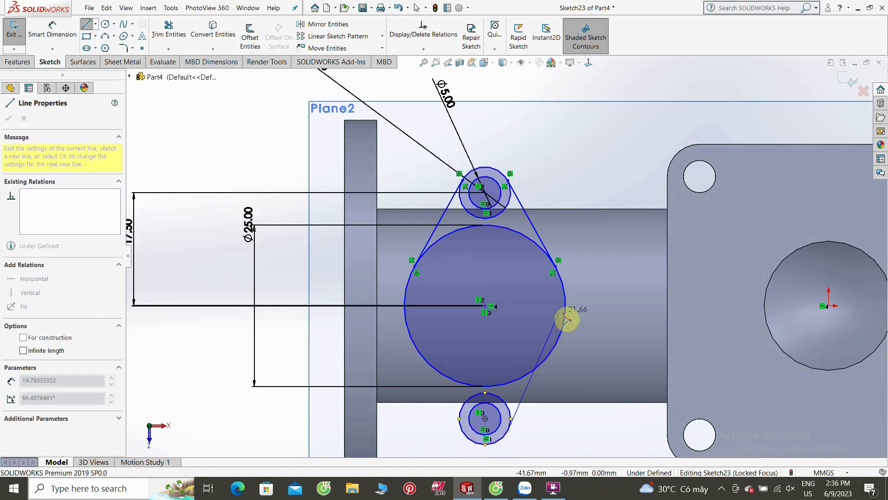
pyautogui.click(564, 341)
pyautogui.rightClick(563, 340)
pyautogui.click(583, 340)
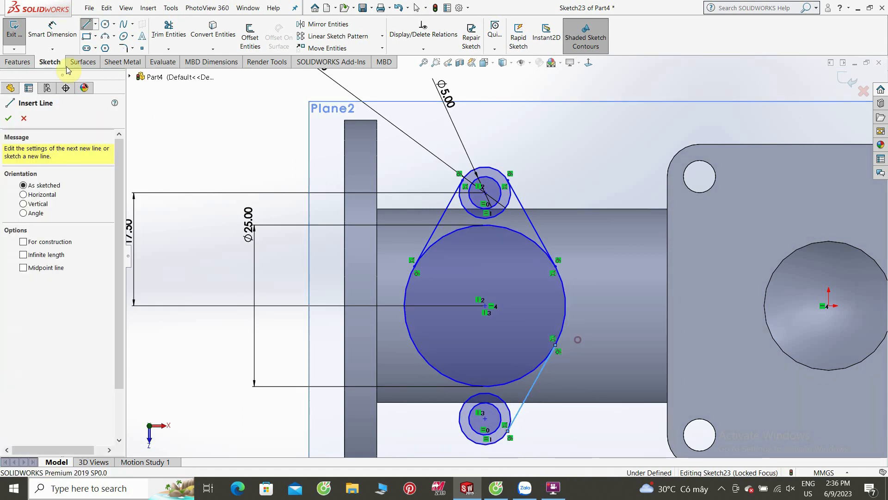
# Draw a line tangent to the lower 8 mm circle and the 25 mm circle along their left sides.
pyautogui.click(84, 29)
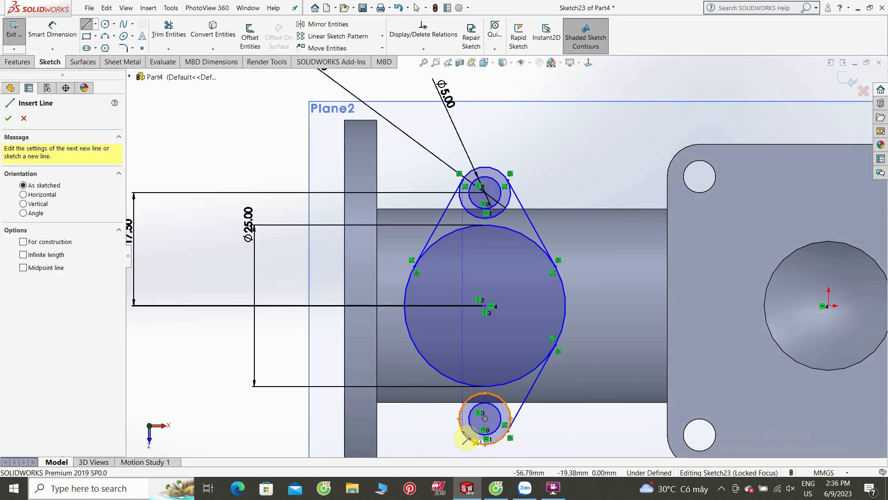
pyautogui.click(463, 438)
pyautogui.click(410, 335)
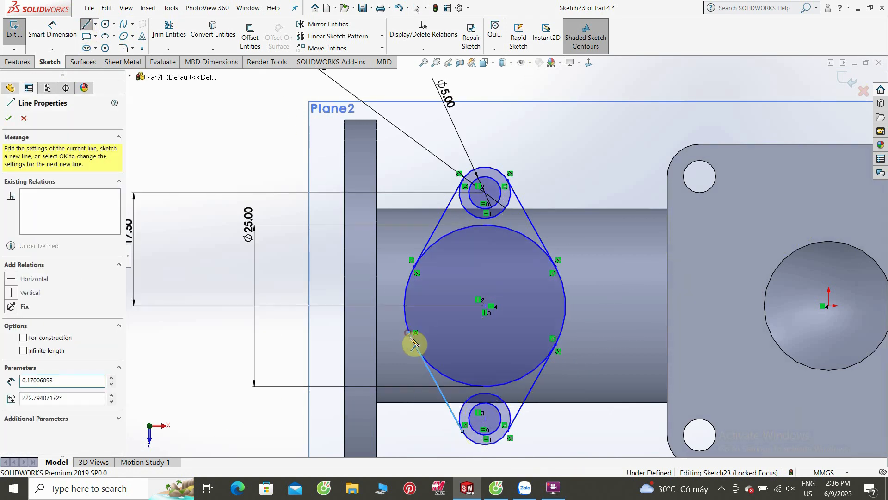
pyautogui.rightClick(412, 342)
pyautogui.click(418, 345)
pyautogui.scroll(2, 482, 357)
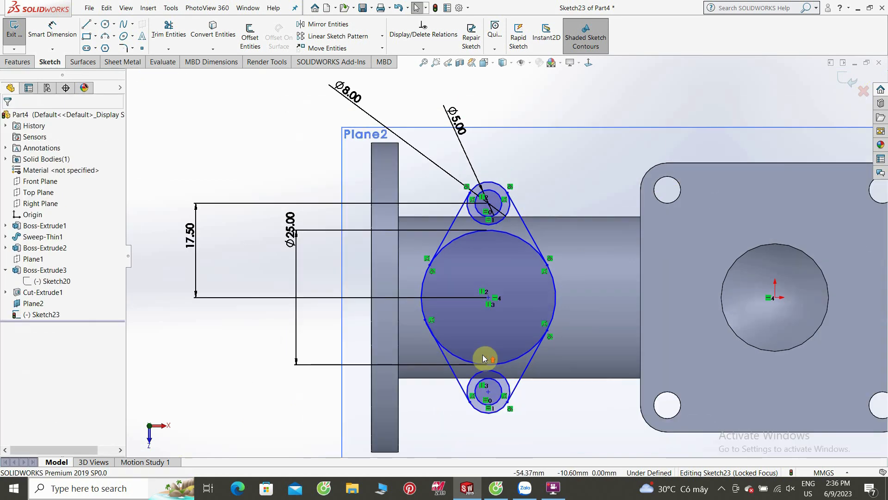
# Apply a tangent relation between the 25 mm circle and the line joining it to the lower 8 mm circle's right side.
pyautogui.click(529, 350)
pyautogui.click(528, 350)
pyautogui.keyDown('ctrl'); pyautogui.click(529, 354); pyautogui.keyUp('ctrl')
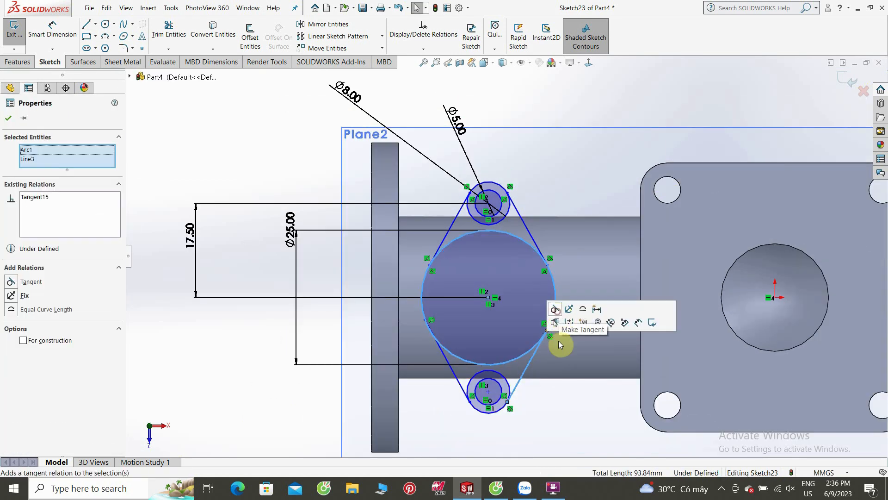
pyautogui.click(550, 397)
pyautogui.scroll(-2, 530, 385)
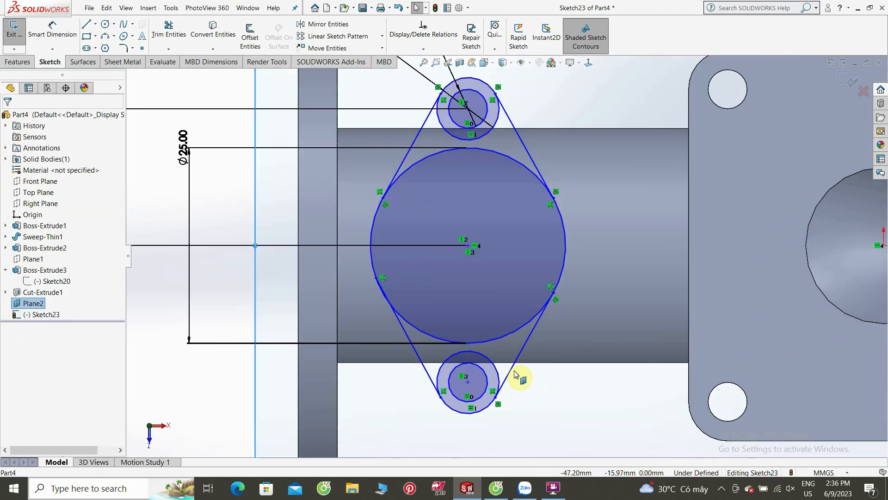
# Apply a tangent relation between the lower 8 mm circle and the line along its left side.
pyautogui.click(509, 373)
pyautogui.keyDown('ctrl'); pyautogui.click(496, 373); pyautogui.keyUp('ctrl')
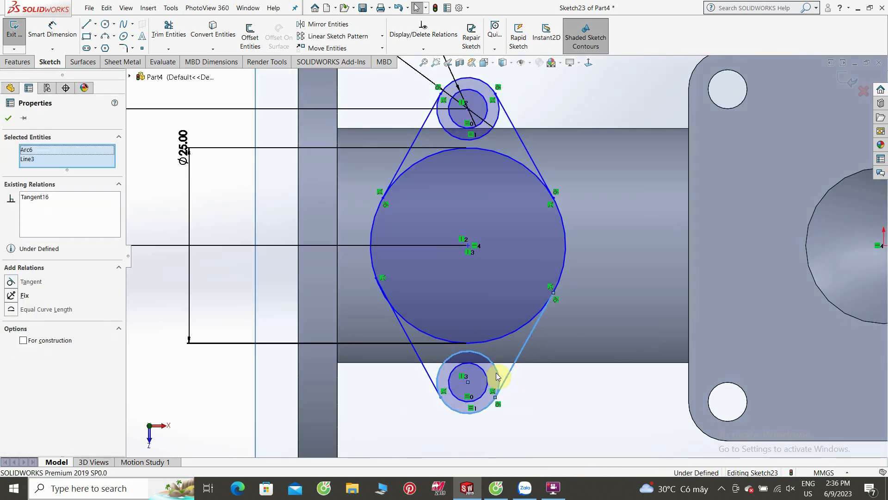
pyautogui.click(467, 380)
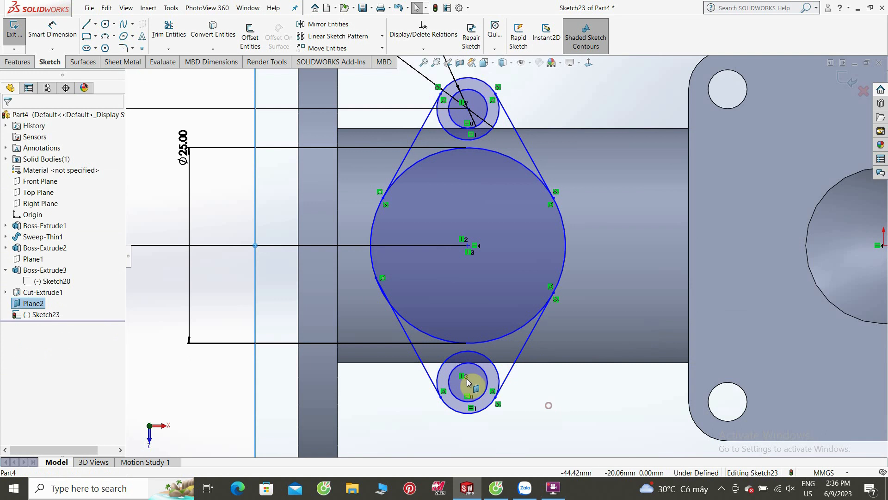
pyautogui.click(429, 380)
pyautogui.keyDown('ctrl'); pyautogui.click(438, 381); pyautogui.keyUp('ctrl')
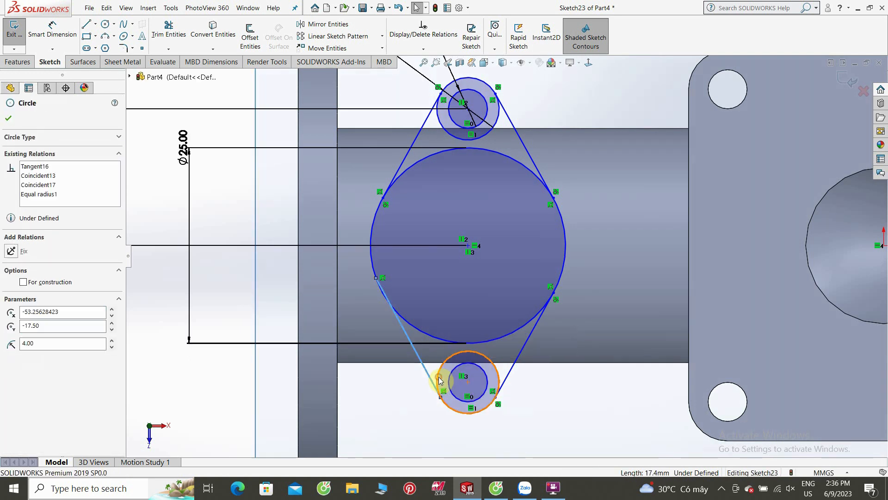
pyautogui.click(465, 335)
pyautogui.click(561, 407)
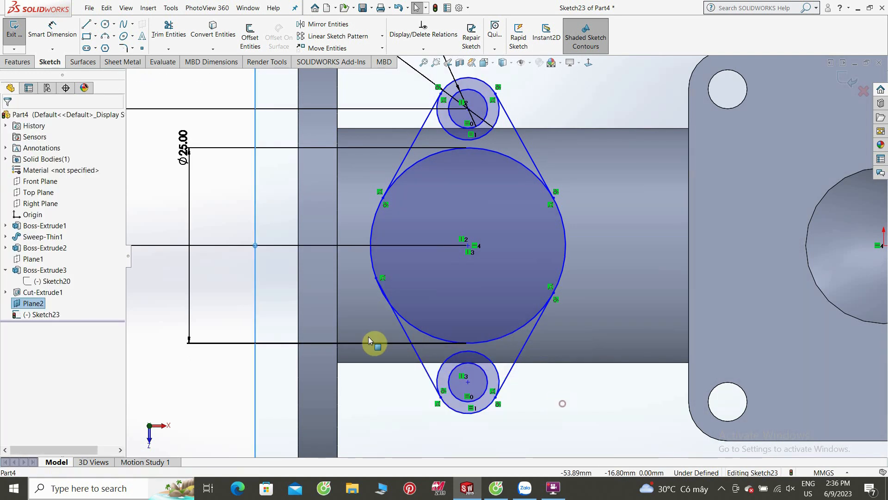
# Apply a tangent relation between the 25 mm circle and the line joining it to the lower 8 mm circle's left side.
pyautogui.click(403, 329)
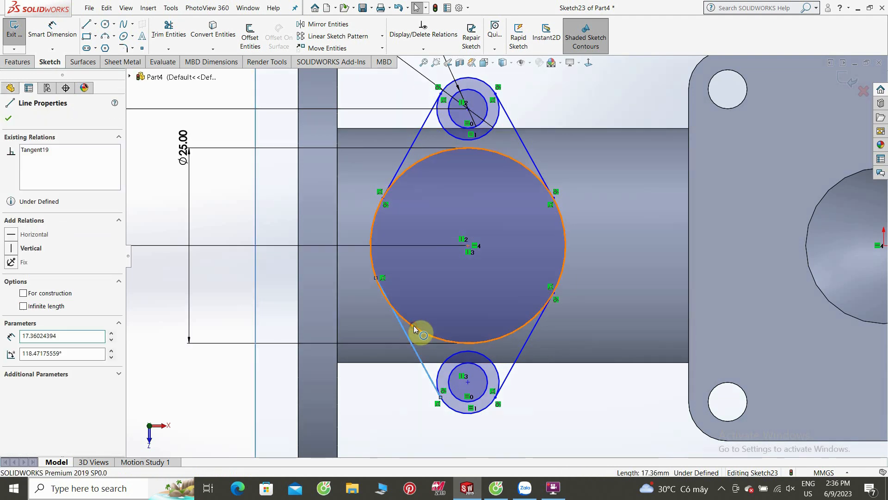
pyautogui.keyDown('ctrl'); pyautogui.click(413, 325); pyautogui.keyUp('ctrl')
pyautogui.click(439, 284)
pyautogui.click(535, 391)
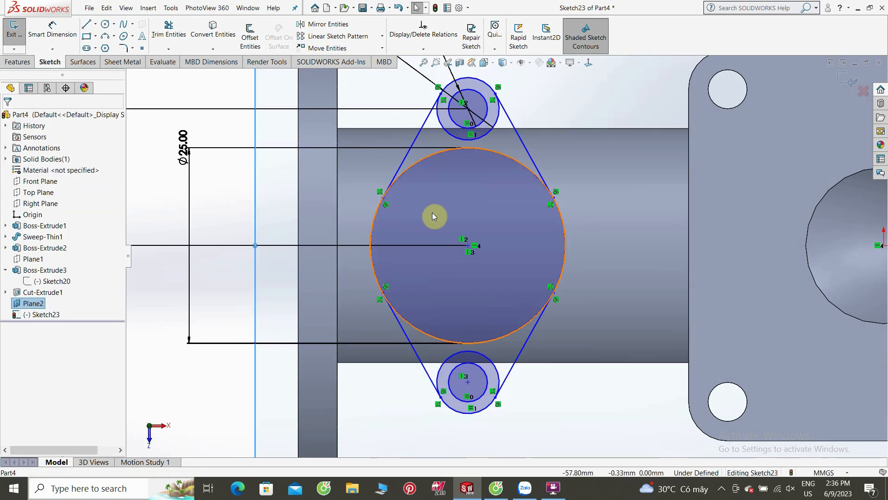
# Check the tangent relations of the two upper lines with the 25 mm circle and the upper 8 mm circle.
pyautogui.click(406, 156)
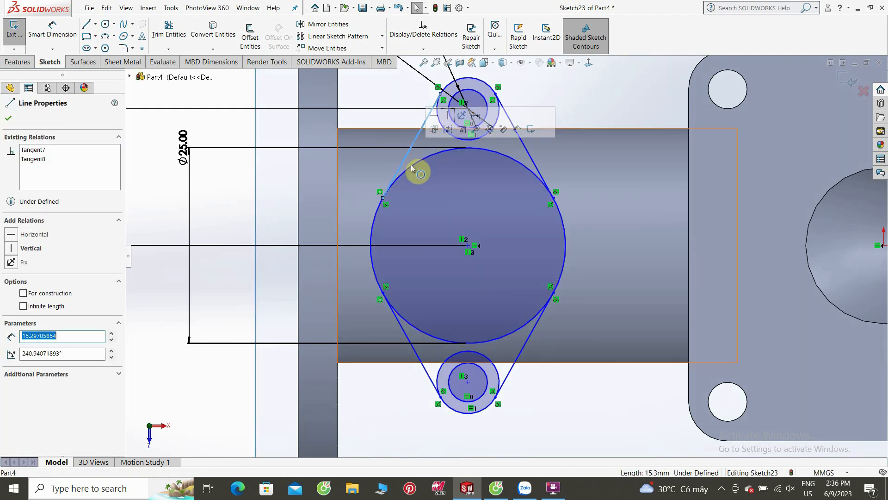
pyautogui.keyDown('ctrl'); pyautogui.click(411, 165); pyautogui.keyUp('ctrl')
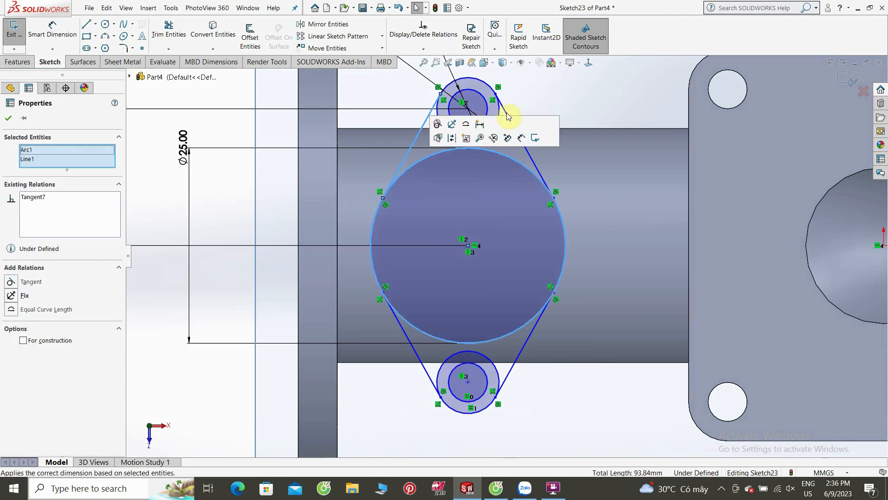
pyautogui.click(538, 105)
pyautogui.click(511, 121)
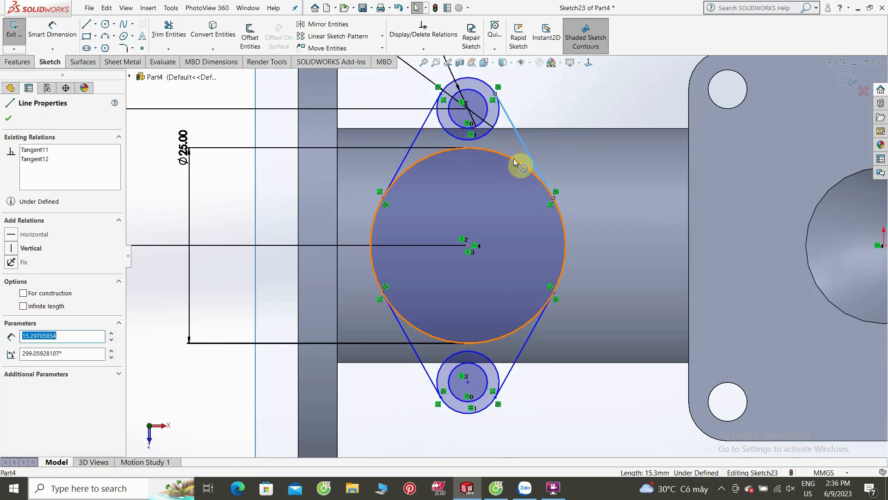
pyautogui.keyDown('ctrl'); pyautogui.click(515, 158); pyautogui.keyUp('ctrl')
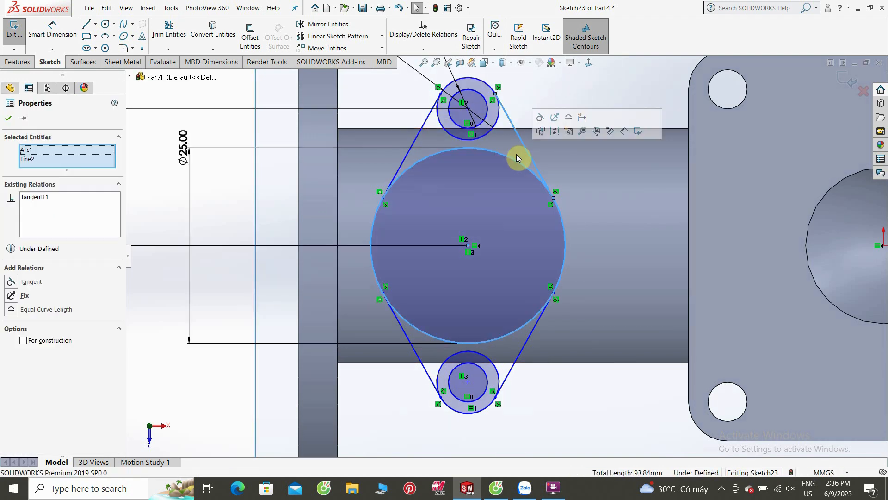
pyautogui.click(546, 95)
pyautogui.click(509, 121)
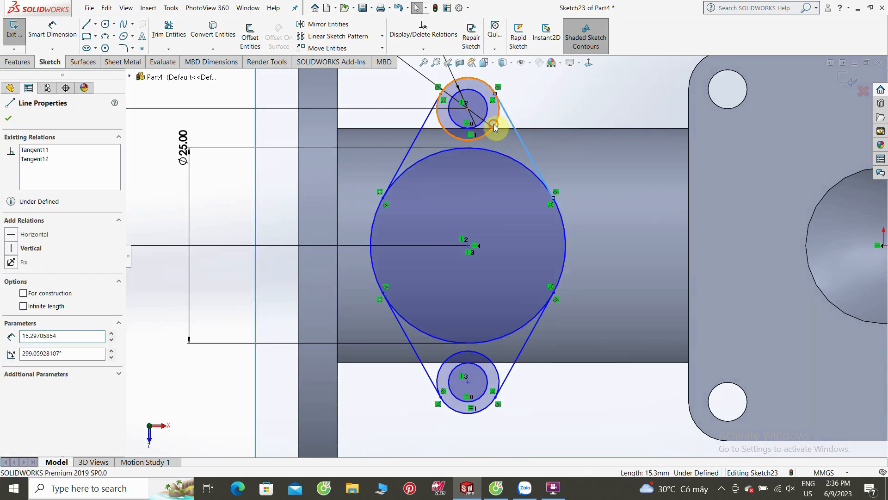
pyautogui.keyDown('ctrl'); pyautogui.click(493, 124); pyautogui.keyUp('ctrl')
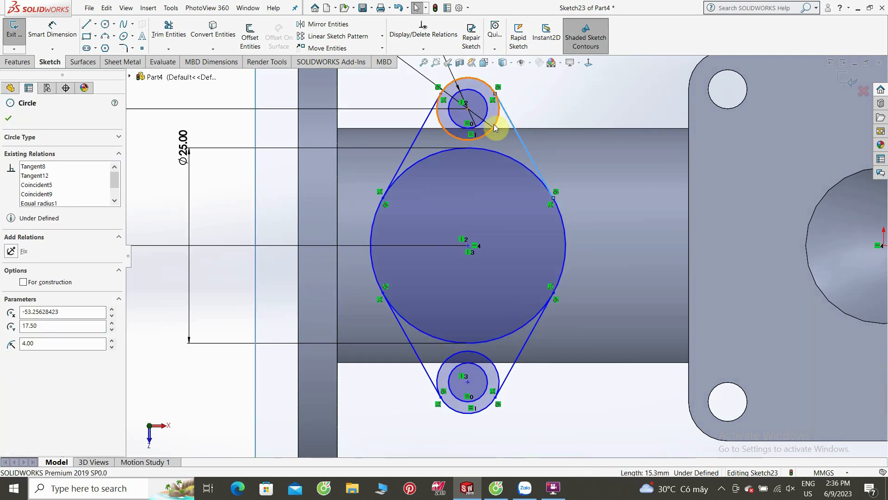
pyautogui.click(424, 129)
pyautogui.click(409, 111)
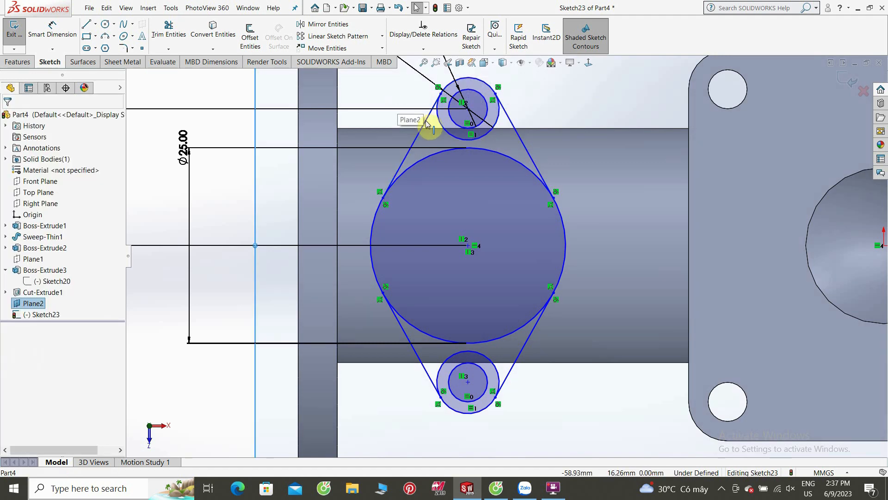
pyautogui.click(425, 125)
pyautogui.keyDown('ctrl'); pyautogui.click(446, 120); pyautogui.keyUp('ctrl')
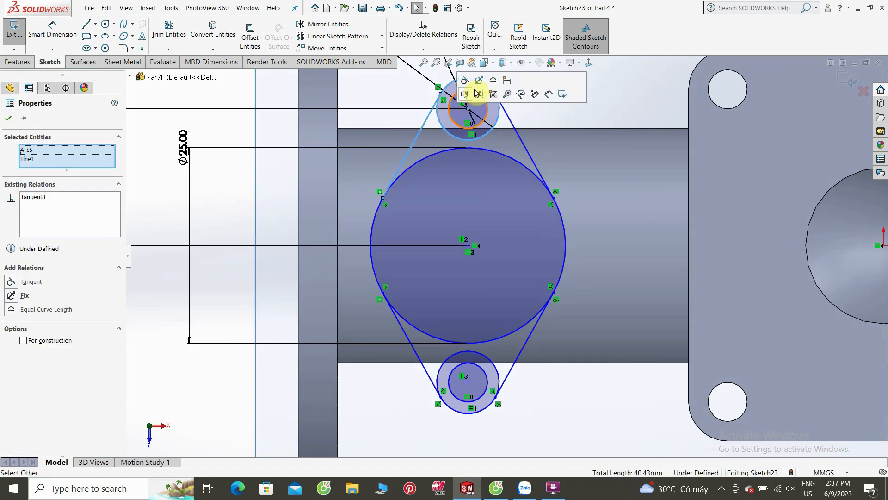
pyautogui.click(619, 102)
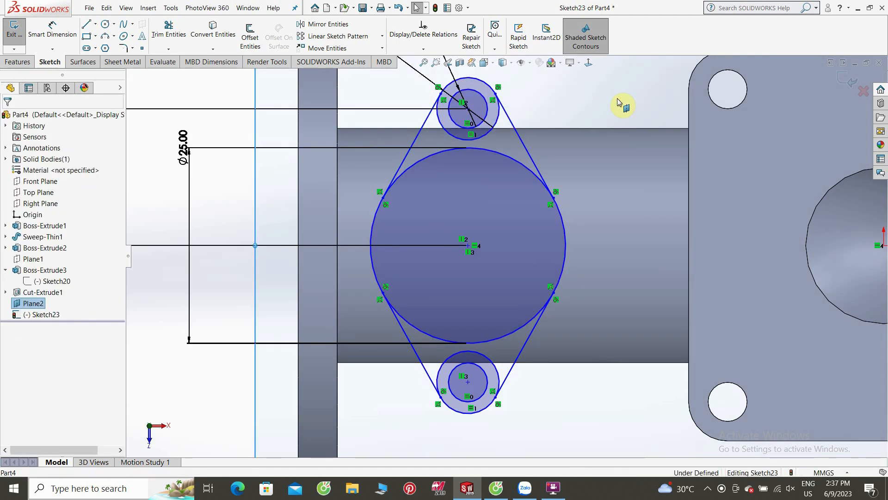
# Trim the inner arcs of the 25 mm and 8 mm circles, leaving one closed flange outline with the two 5 mm holes.
pyautogui.scroll(2, 619, 101)
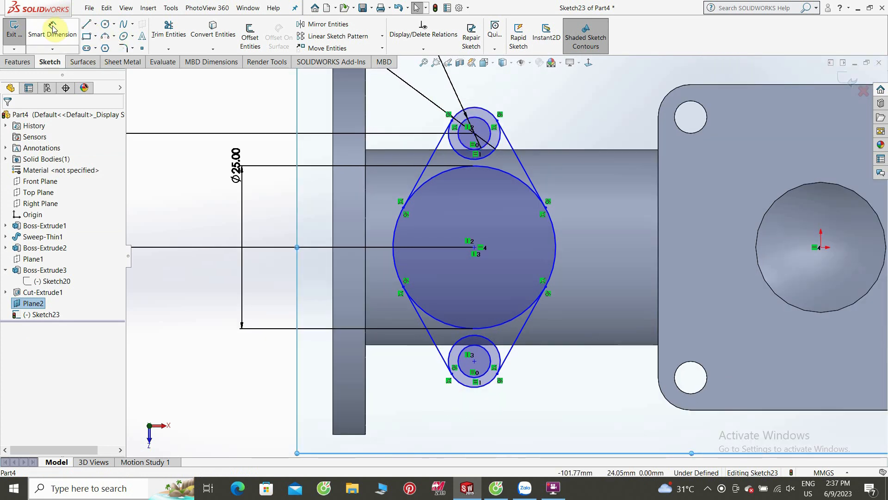
pyautogui.click(166, 35)
pyautogui.moveTo(446, 195)
pyautogui.mouseDown()
pyautogui.moveTo(443, 167)
pyautogui.moveTo(459, 152)
pyautogui.moveTo(494, 309)
pyautogui.moveTo(493, 353)
pyautogui.mouseUp()
pyautogui.click(8, 118)
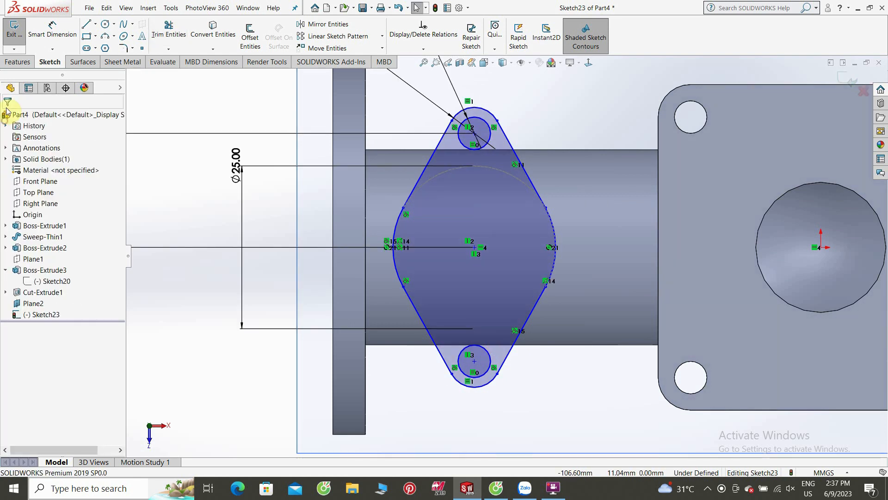
# Extrude the two-hole flange profile 3.75 mm blind in the reversed direction, towards the pipe.
pyautogui.click(20, 63)
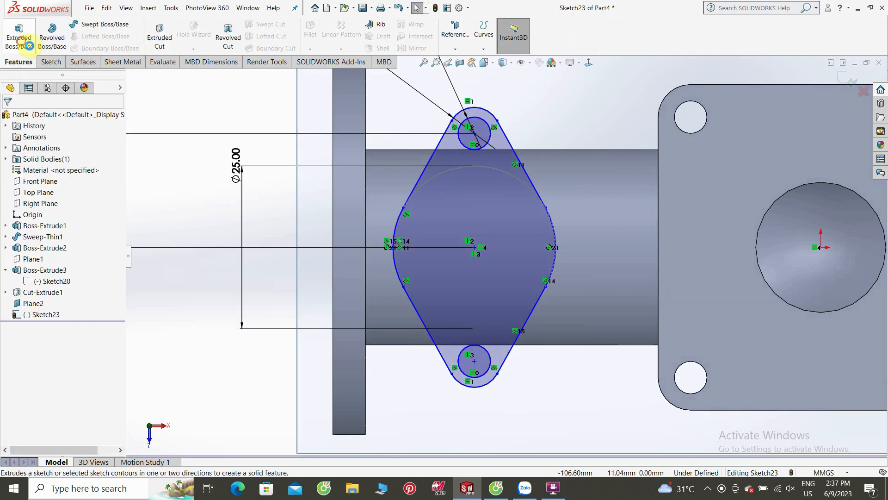
pyautogui.click(21, 42)
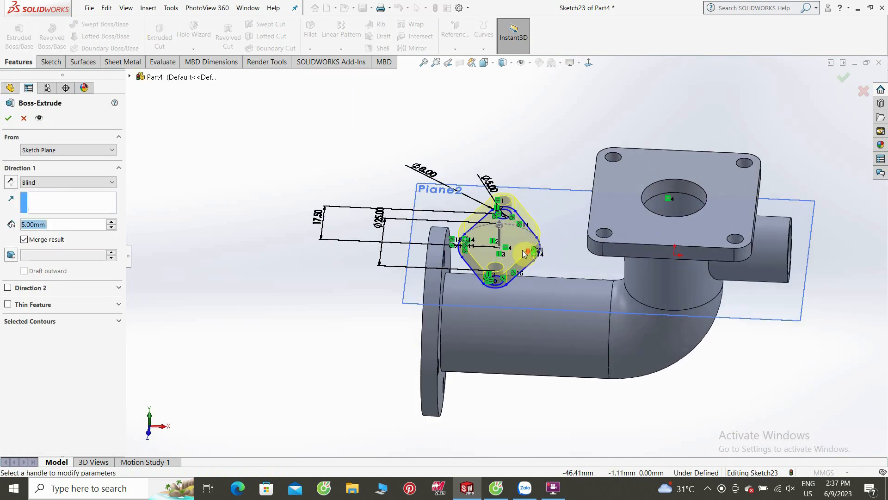
pyautogui.click(10, 182)
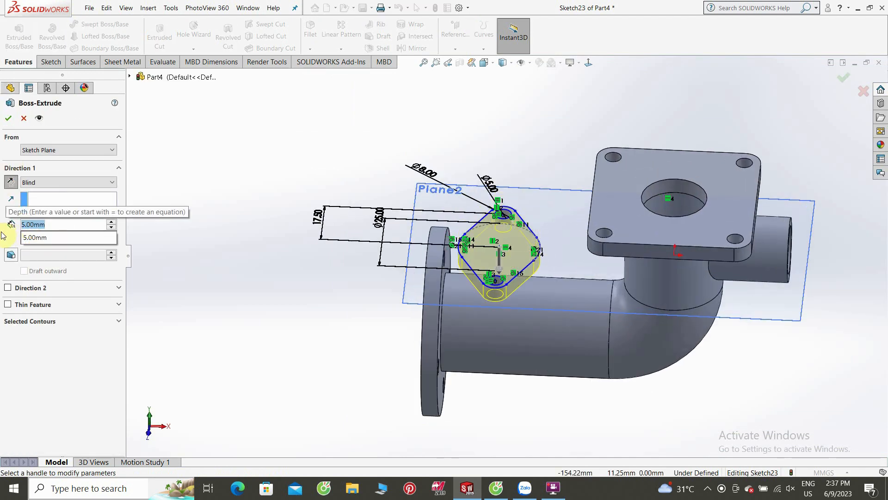
pyautogui.write('3.75')
pyautogui.press('Return')
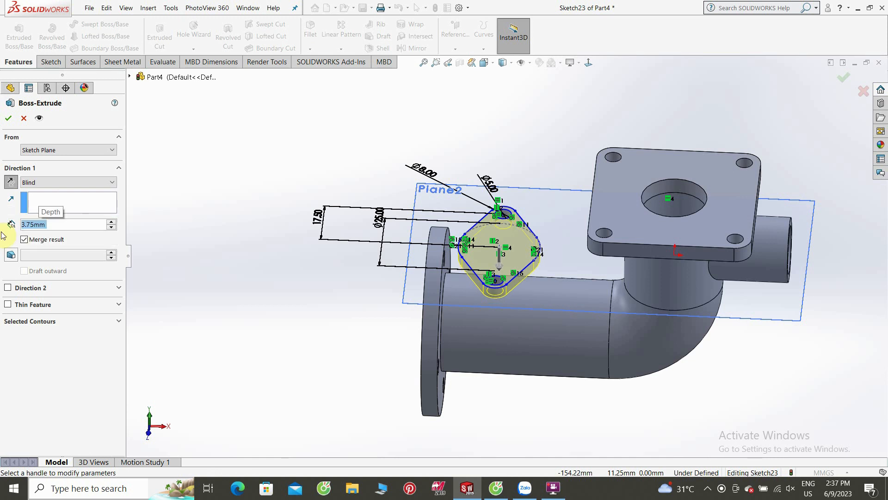
pyautogui.click(7, 118)
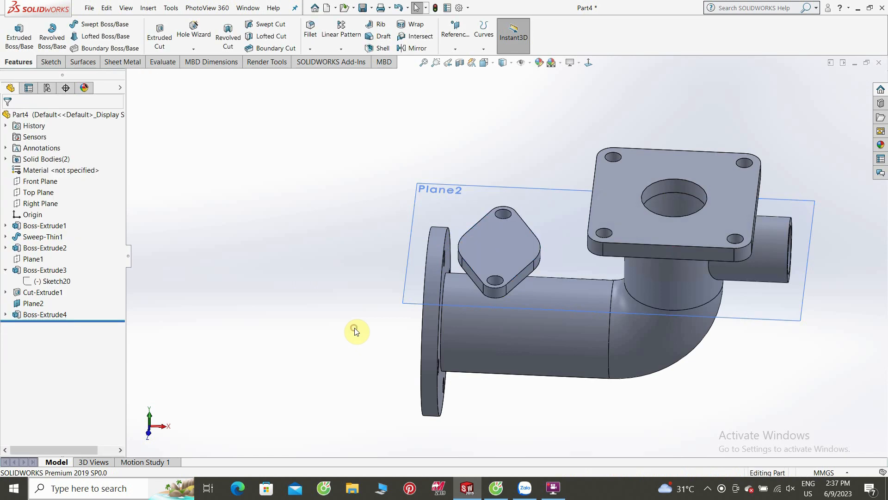
# Start a sketch on the two-hole flange's underside and draw a circle about 17.3 mm in diameter near its center.
pyautogui.moveTo(354, 331); pyautogui.dragTo(348, 179, button='middle')
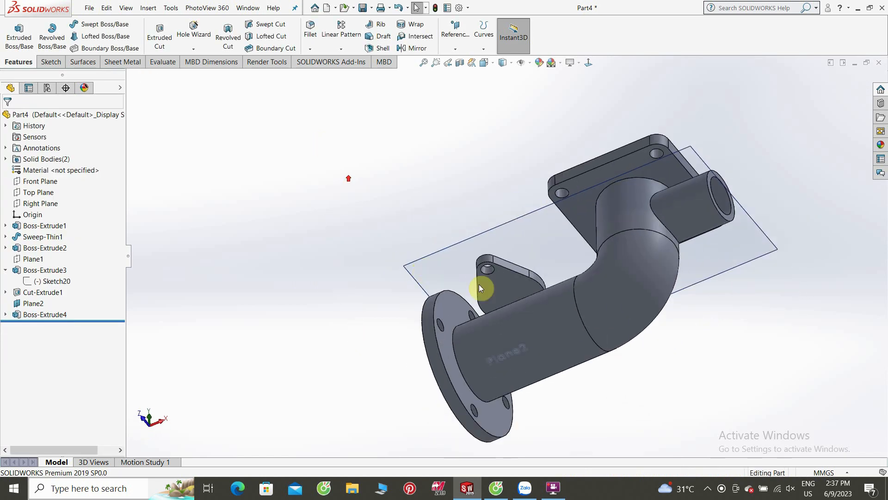
pyautogui.rightClick(503, 290)
pyautogui.click(526, 268)
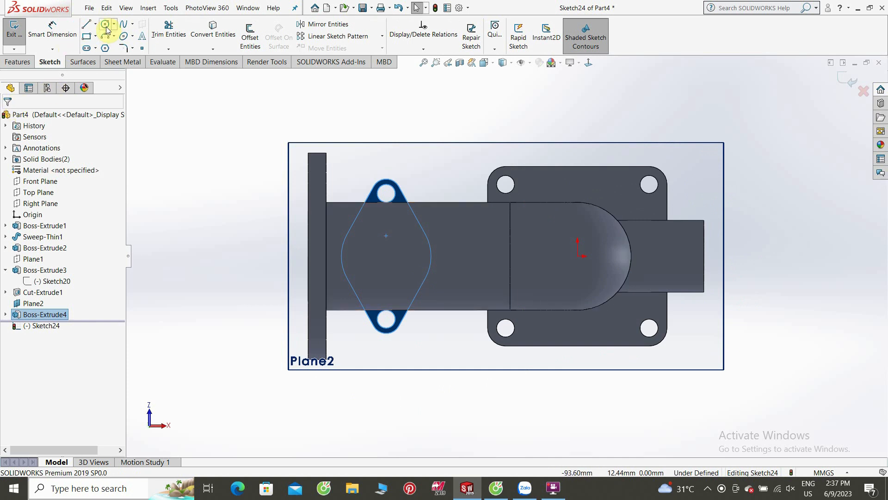
pyautogui.click(387, 257)
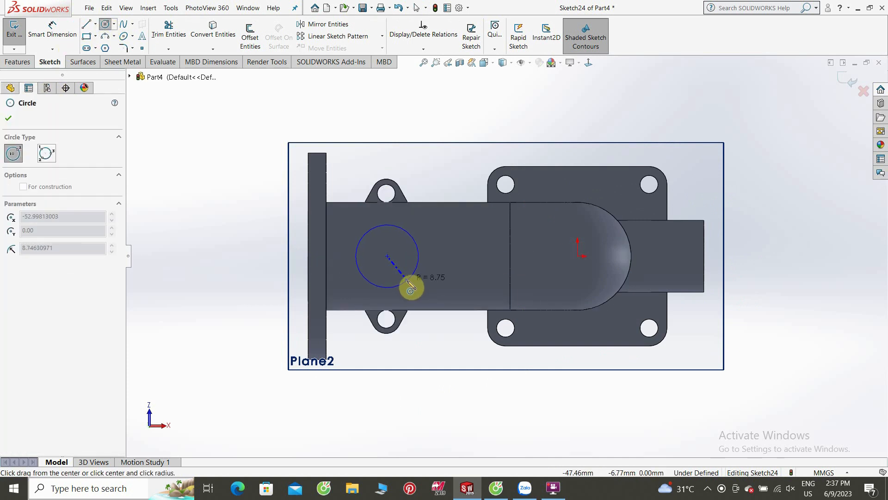
pyautogui.click(410, 287)
# Set the diameter of the circle on the flange's underside to 20 mm.
pyautogui.click(52, 33)
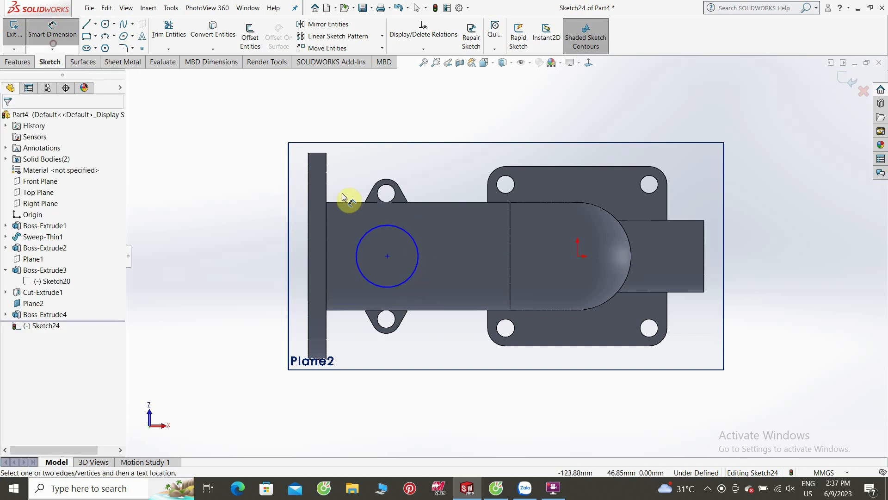
pyautogui.click(388, 229)
pyautogui.click(422, 185)
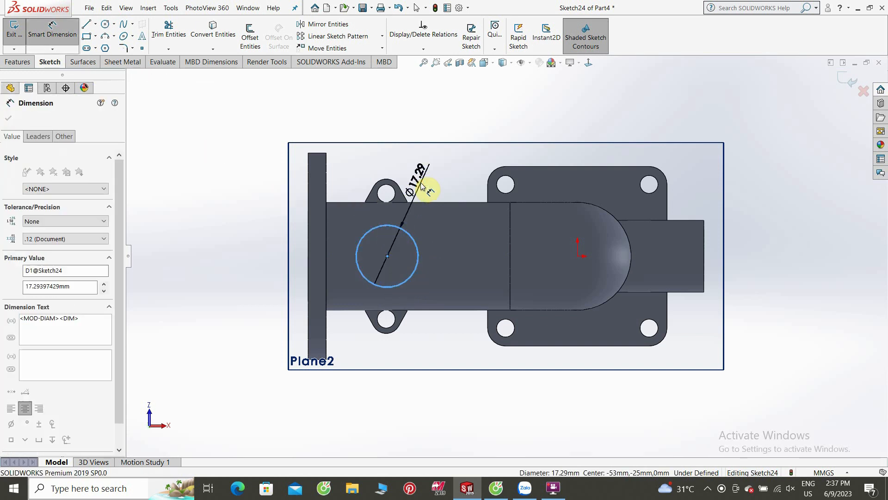
pyautogui.write('20')
pyautogui.press('Return')
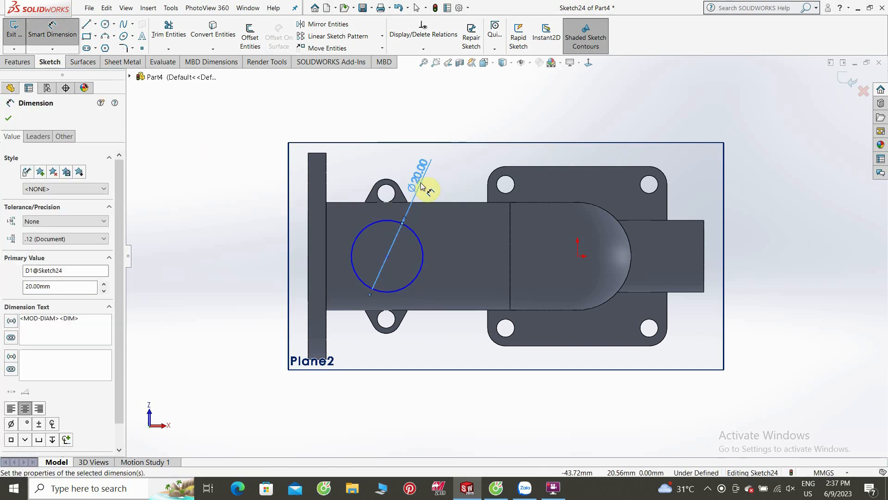
pyautogui.click(7, 116)
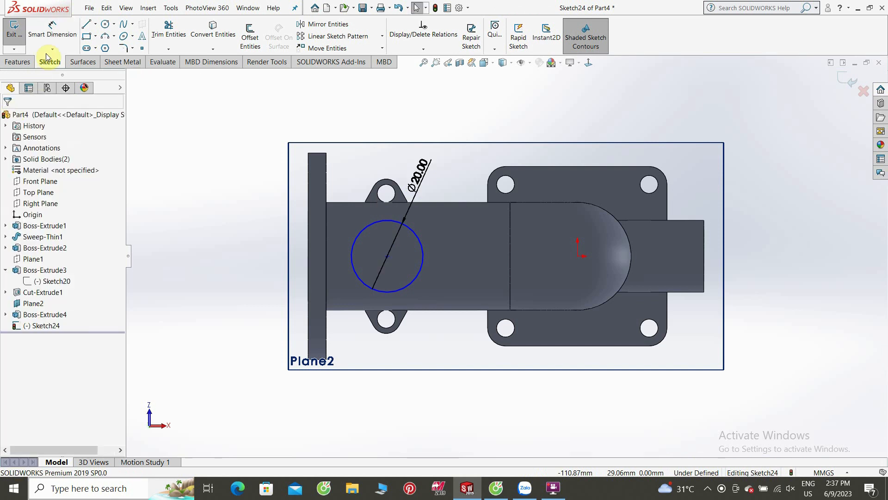
# Dimension the circle's center 23.75 mm from the outer edge of the round bolted flange.
pyautogui.click(388, 257)
pyautogui.click(310, 257)
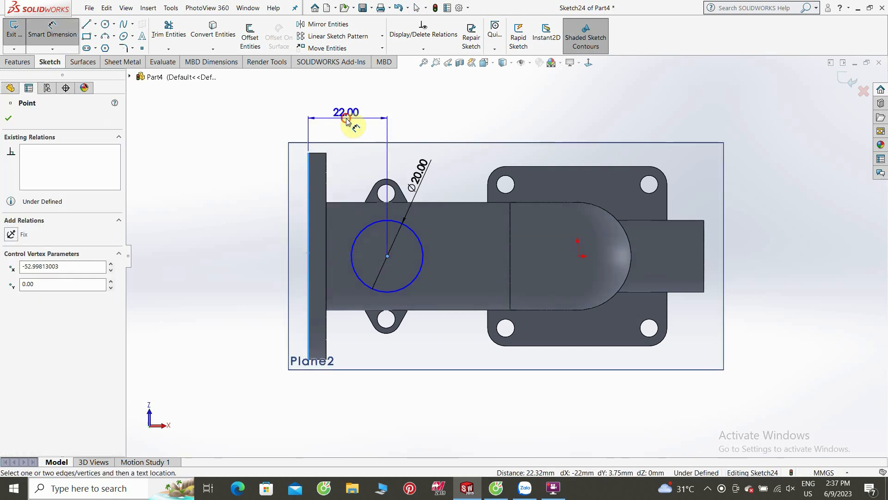
pyautogui.click(348, 121)
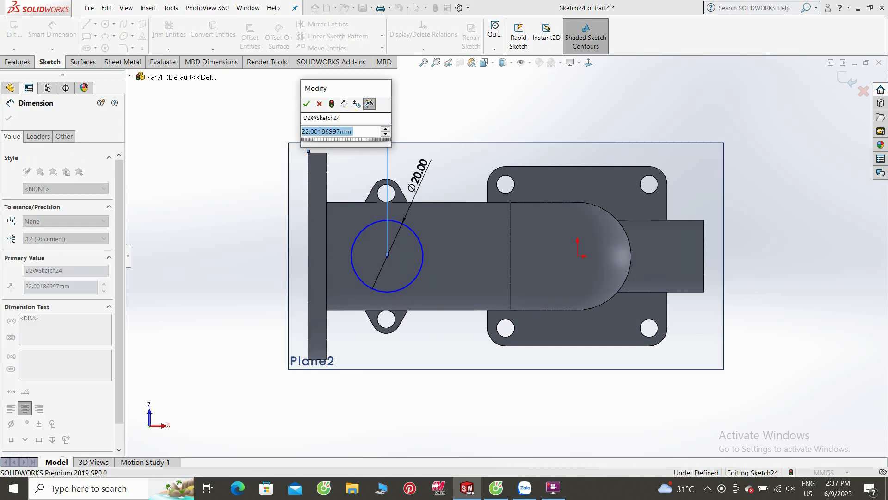
pyautogui.write('23.75')
pyautogui.press('Return')
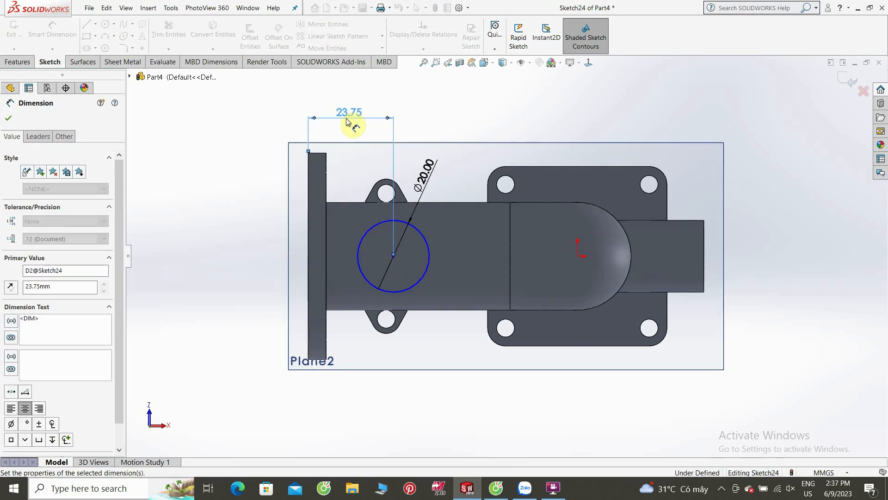
pyautogui.click(6, 116)
# Edit the two-hole flange's profile sketch and dimension its center 23.75 mm from the outer face of the round bolted flange.
pyautogui.moveTo(451, 148)
pyautogui.mouseDown(button='middle')
pyautogui.moveTo(448, 249)
pyautogui.moveTo(442, 262)
pyautogui.moveTo(456, 171)
pyautogui.moveTo(426, 311)
pyautogui.moveTo(382, 381)
pyautogui.moveTo(449, 372)
pyautogui.moveTo(444, 389)
pyautogui.mouseUp(button='middle')
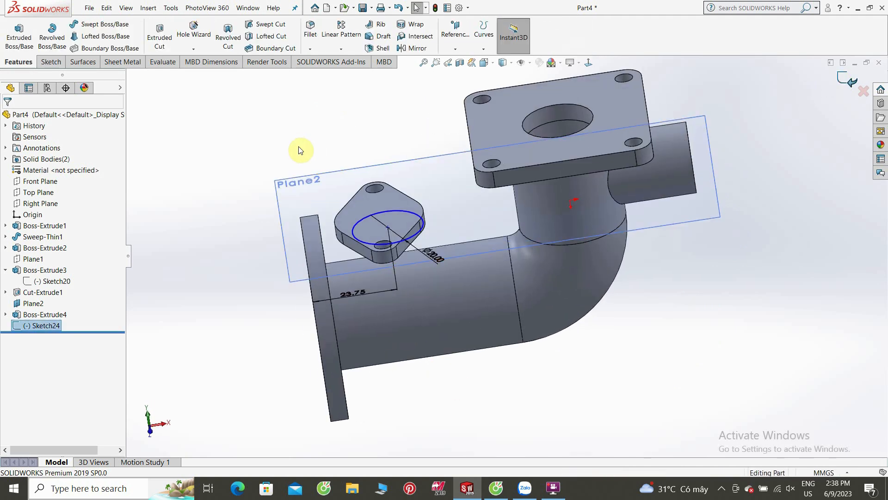
pyautogui.click(4, 315)
pyautogui.click(44, 325)
pyautogui.click(52, 296)
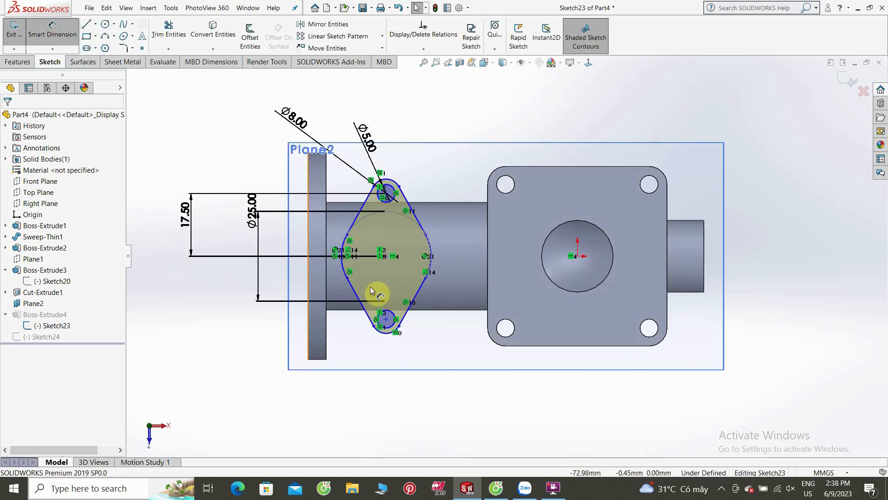
pyautogui.click(387, 257)
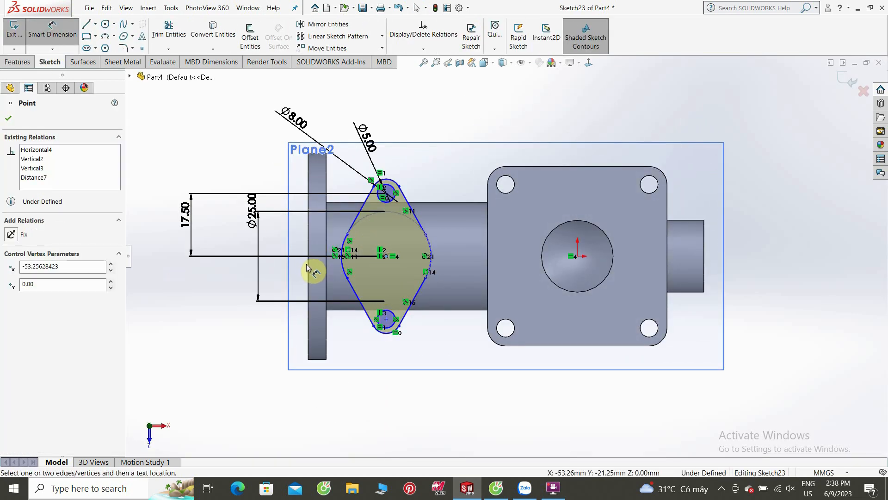
pyautogui.click(343, 106)
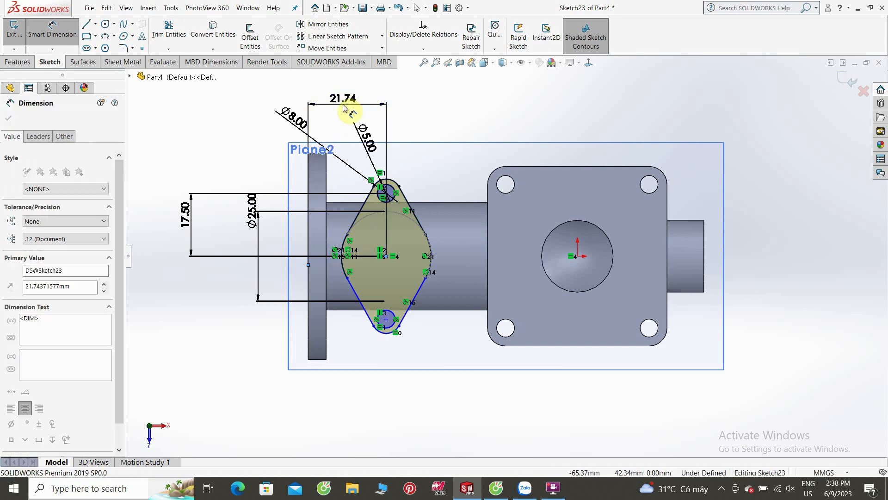
pyautogui.press('Return')
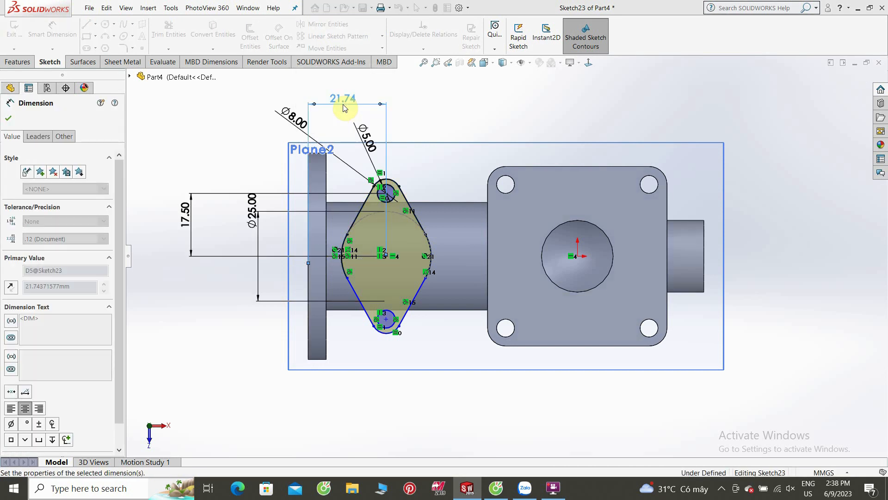
pyautogui.click(845, 86)
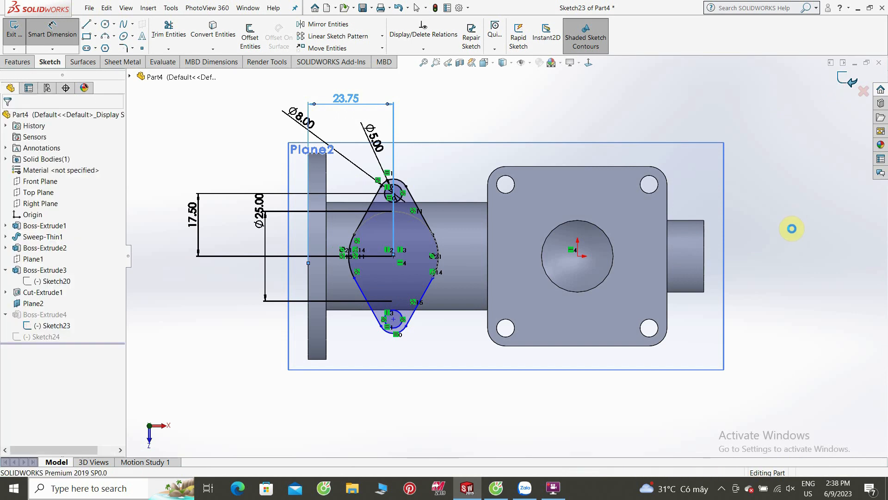
# Reopen the 20 mm circle sketch under the two-hole flange and extrude it Up To Next onto the pipe.
pyautogui.moveTo(475, 432); pyautogui.dragTo(397, 204, button='middle')
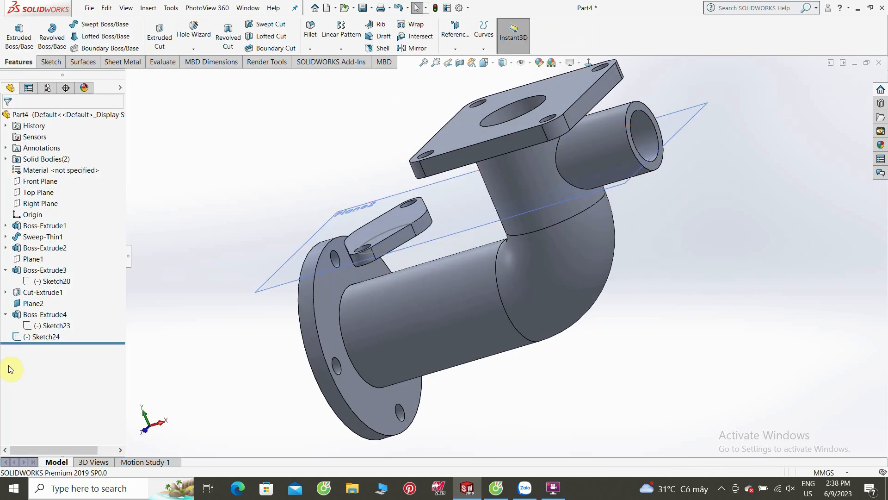
pyautogui.click(41, 310)
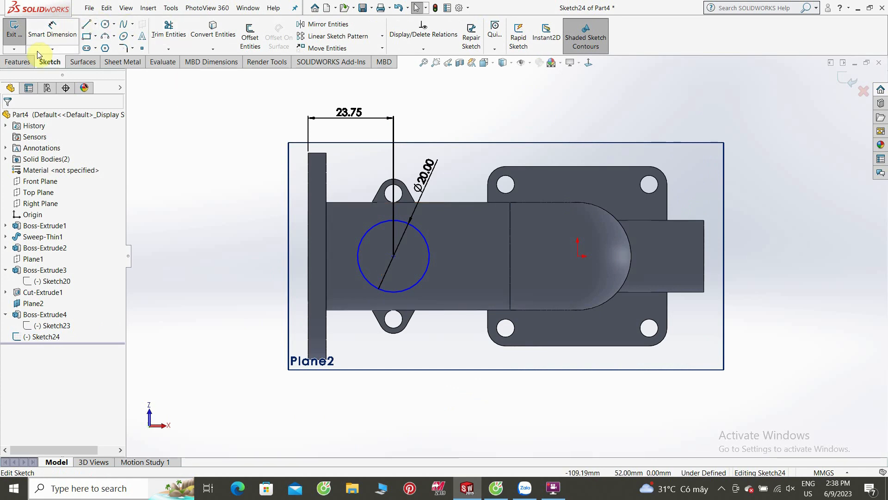
pyautogui.click(18, 61)
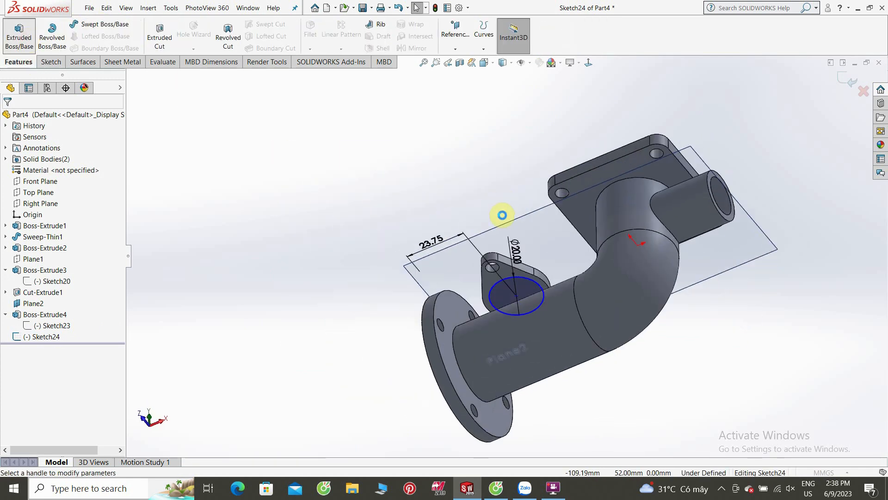
pyautogui.moveTo(501, 212); pyautogui.dragTo(528, 371, button='middle')
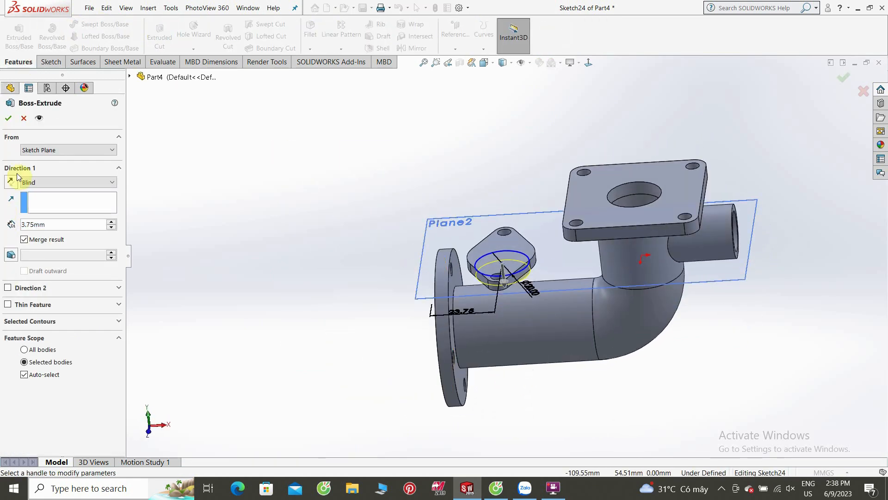
pyautogui.click(29, 181)
pyautogui.click(28, 207)
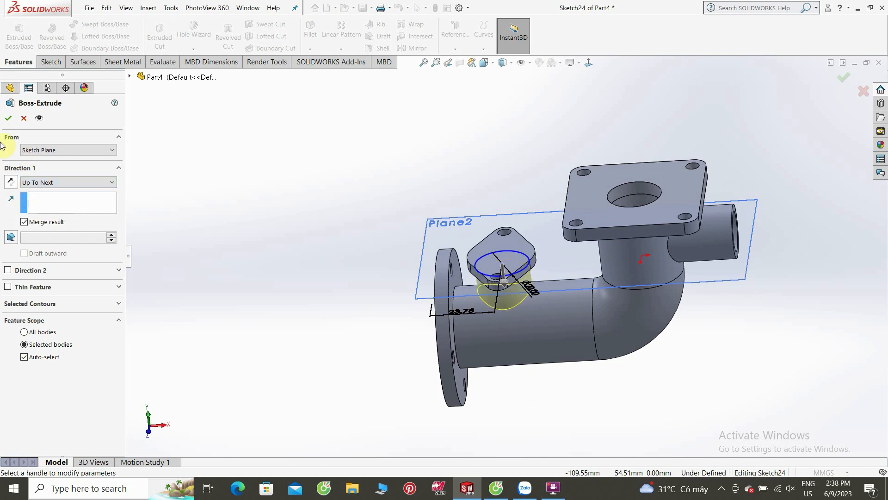
pyautogui.click(6, 119)
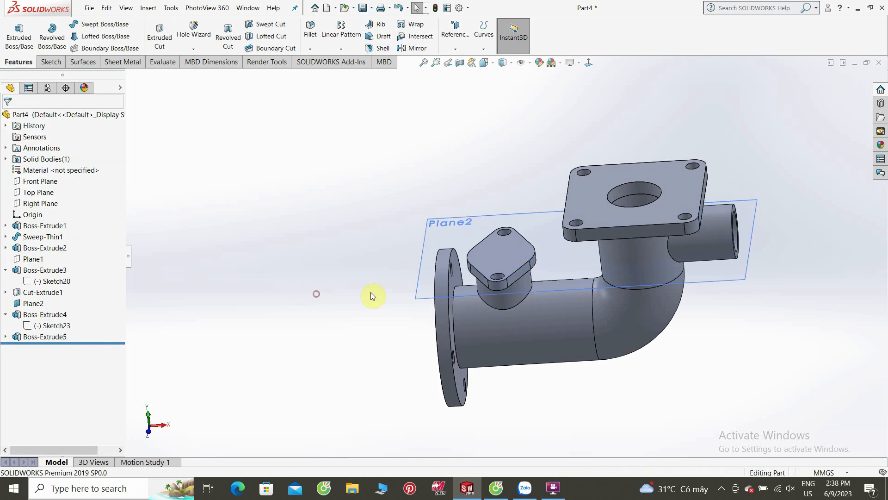
# Start a sketch on the two-hole flange's top face and draw a circle about 18.4 mm in diameter at its center.
pyautogui.rightClick(499, 259)
pyautogui.click(523, 243)
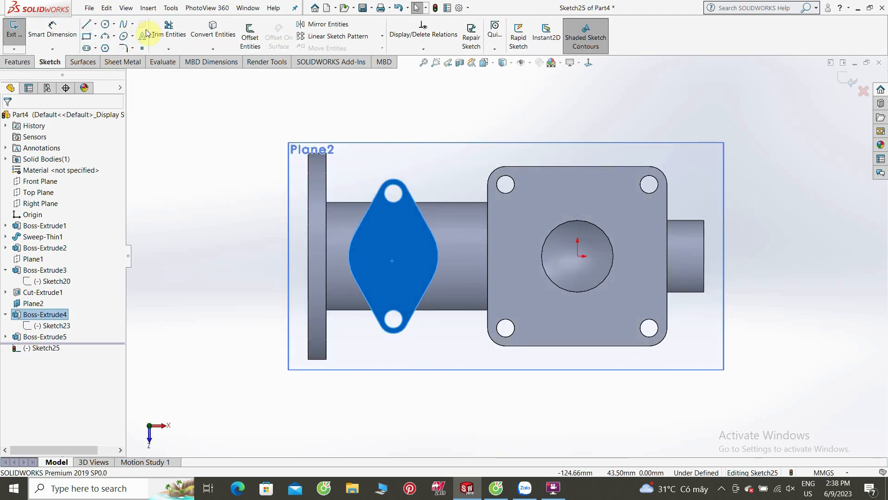
pyautogui.click(106, 26)
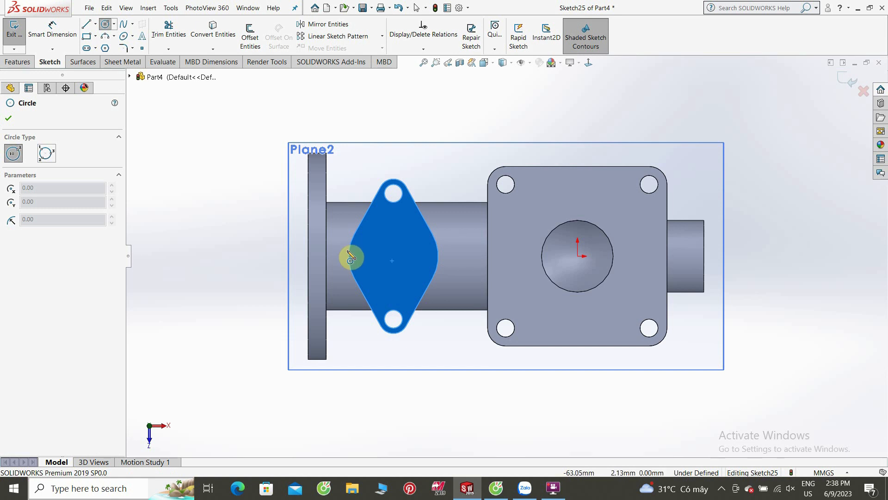
pyautogui.click(393, 257)
pyautogui.click(419, 277)
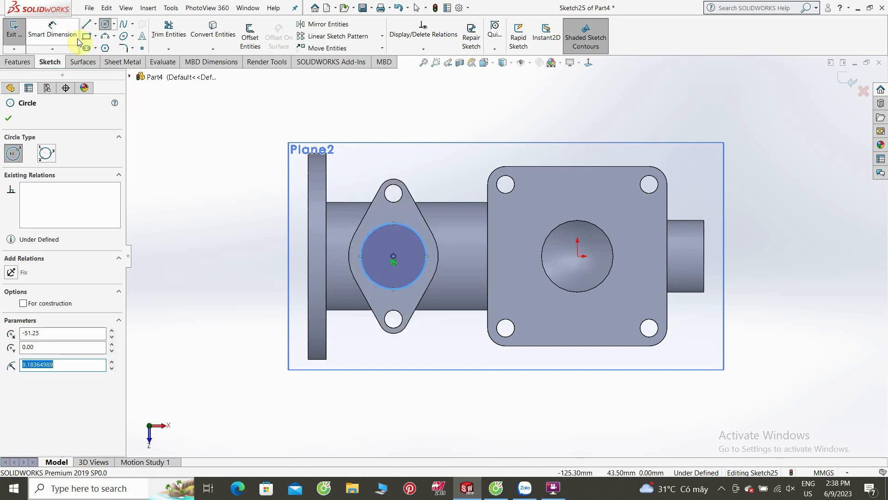
# Set the diameter of the circle on the two-hole flange's top face to 15 mm.
pyautogui.click(52, 30)
pyautogui.click(374, 232)
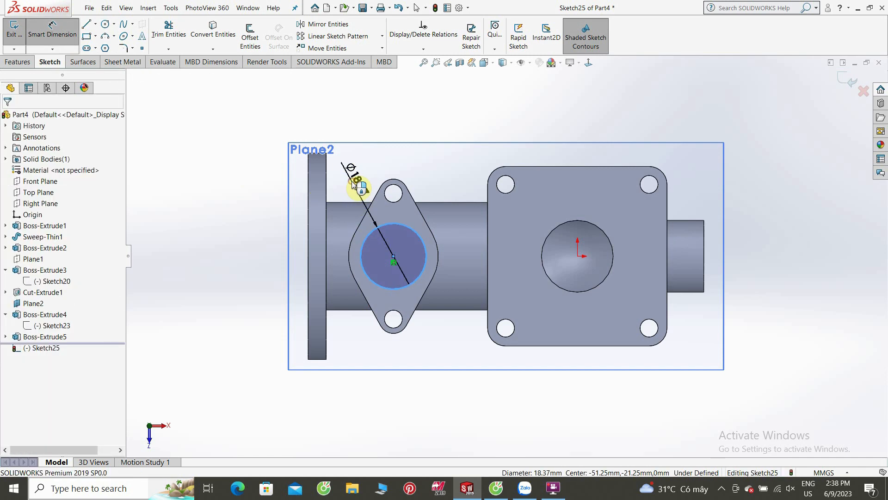
pyautogui.click(351, 181)
pyautogui.write('15')
pyautogui.press('Return')
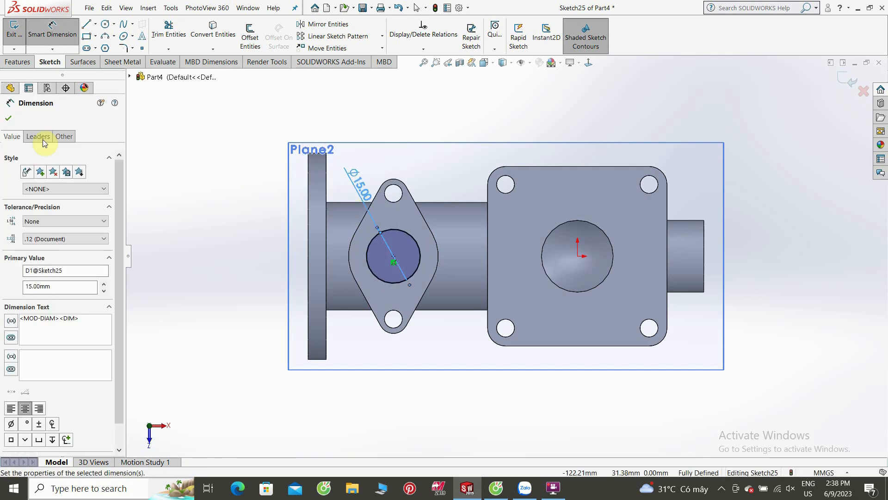
pyautogui.click(10, 124)
# Cut-extrude the 15 mm circle Up To Next through the two-hole flange and its branch into the pipe.
pyautogui.click(14, 63)
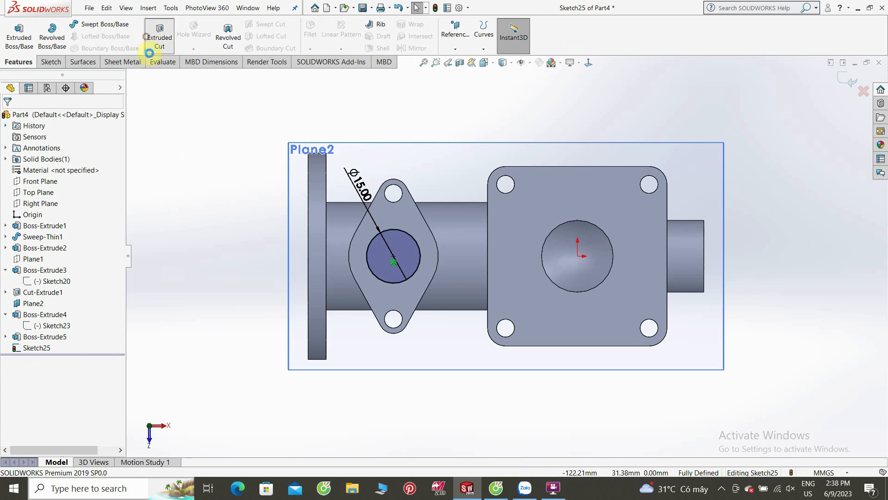
pyautogui.click(149, 52)
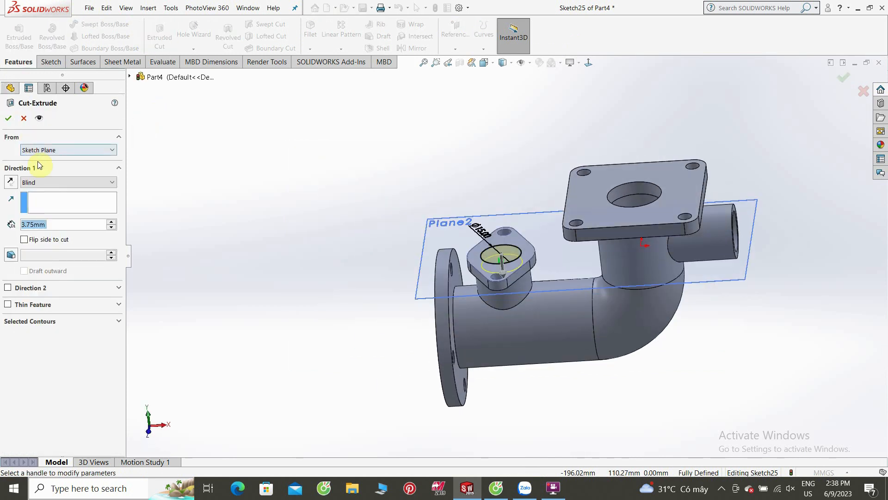
pyautogui.click(46, 212)
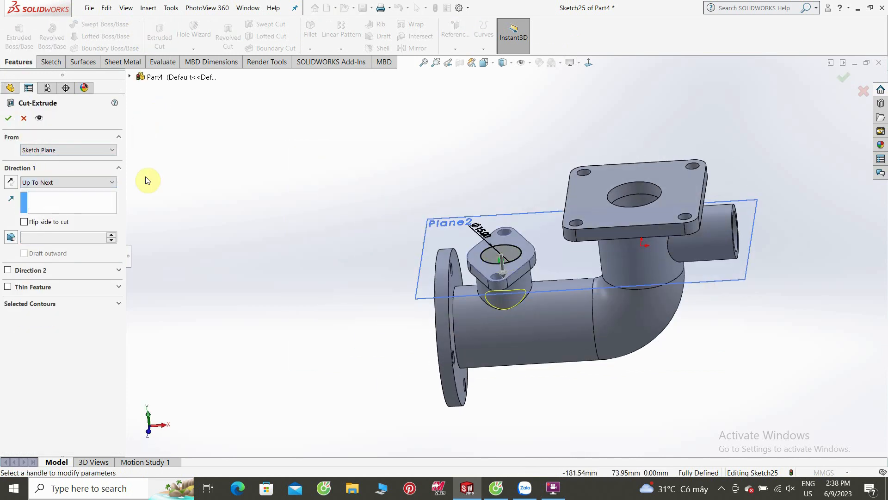
pyautogui.moveTo(308, 262); pyautogui.dragTo(309, 197, button='middle')
pyautogui.click(8, 118)
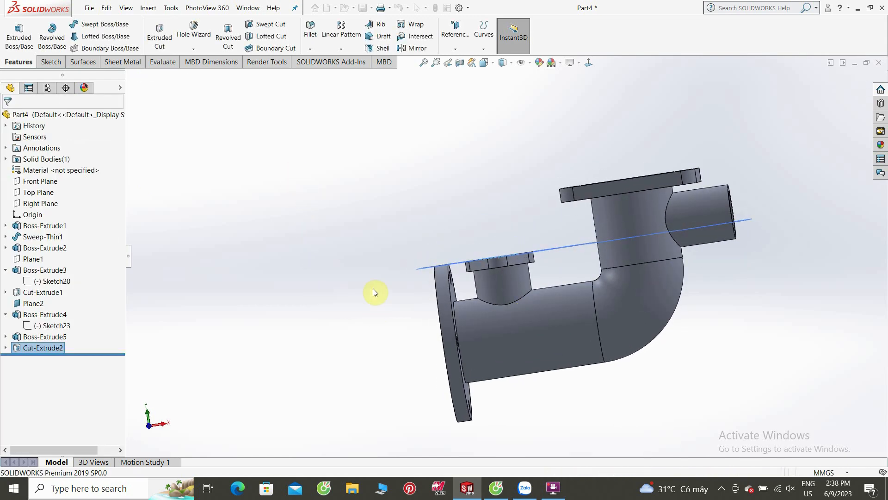
# Hide the reference plane Plane2 at the two-hole flange and inspect the finished elbow.
pyautogui.moveTo(386, 268)
pyautogui.mouseDown(button='middle')
pyautogui.moveTo(407, 413)
pyautogui.moveTo(521, 339)
pyautogui.moveTo(402, 395)
pyautogui.moveTo(403, 271)
pyautogui.moveTo(390, 274)
pyautogui.mouseUp(button='middle')
pyautogui.press('f')
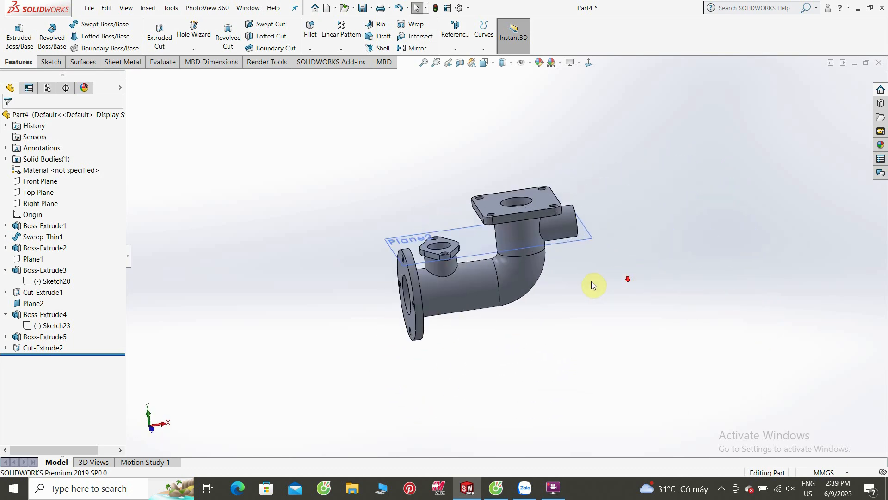
pyautogui.scroll(-2, 573, 276)
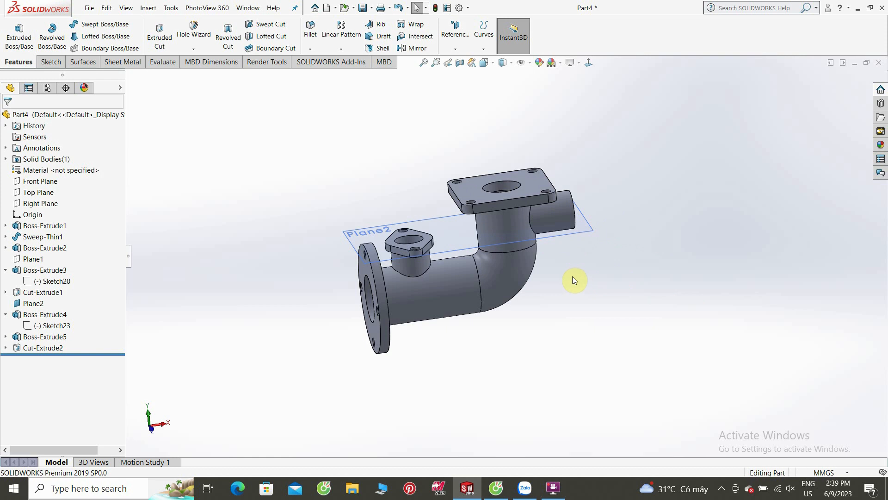
pyautogui.moveTo(559, 278)
pyautogui.mouseDown(button='middle')
pyautogui.moveTo(548, 230)
pyautogui.moveTo(558, 278)
pyautogui.moveTo(547, 276)
pyautogui.mouseUp(button='middle')
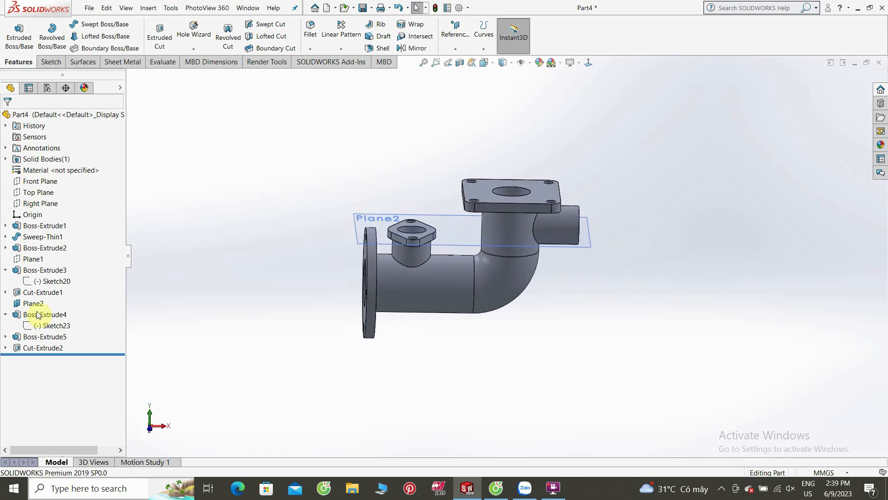
pyautogui.click(36, 304)
pyautogui.click(143, 332)
pyautogui.moveTo(470, 382); pyautogui.dragTo(477, 414, button='middle')
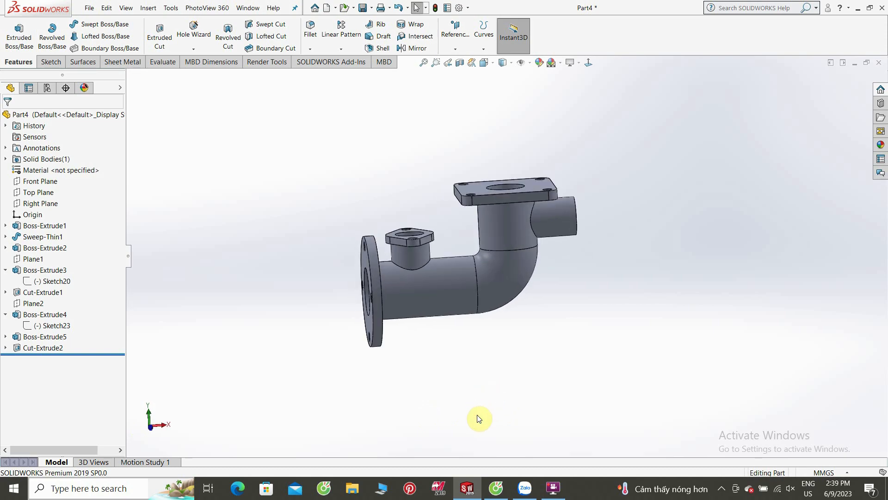